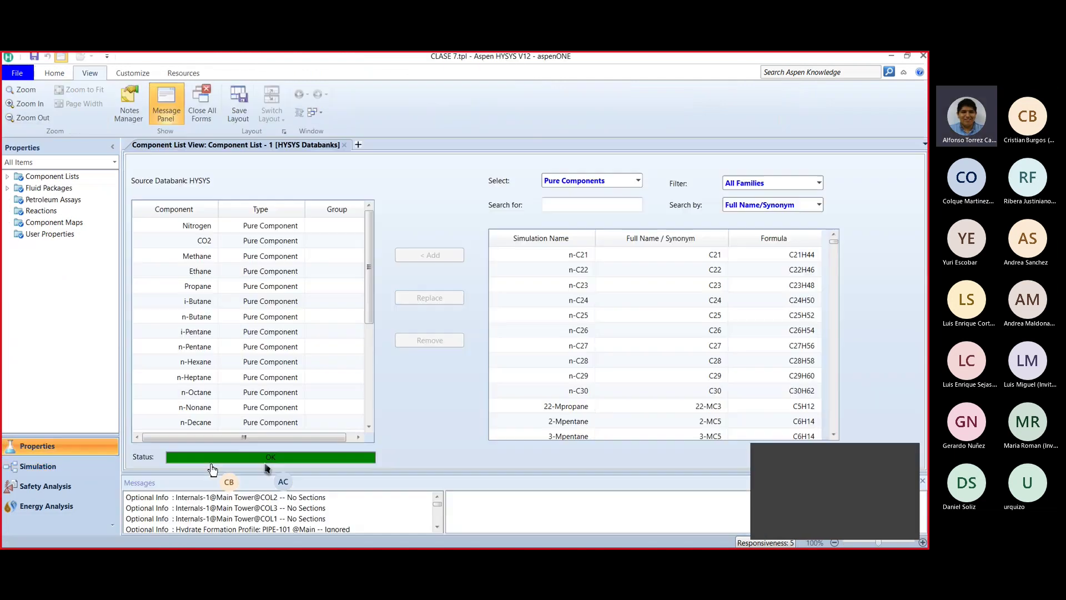
Step: Try searching the pure component databank for "chemtherm" and clear the search text
click(37, 445)
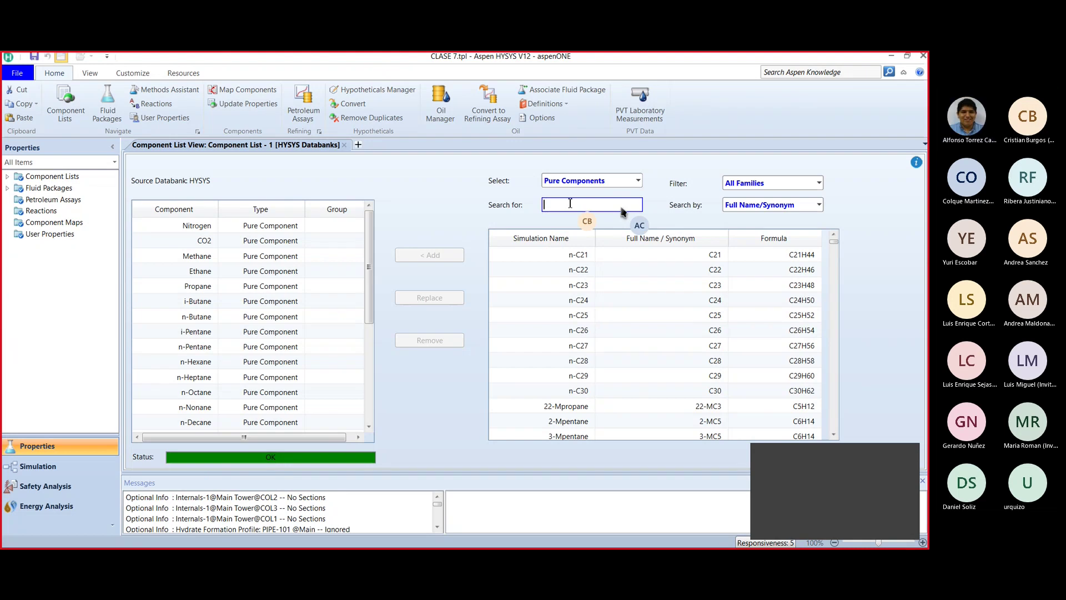
text(ch)
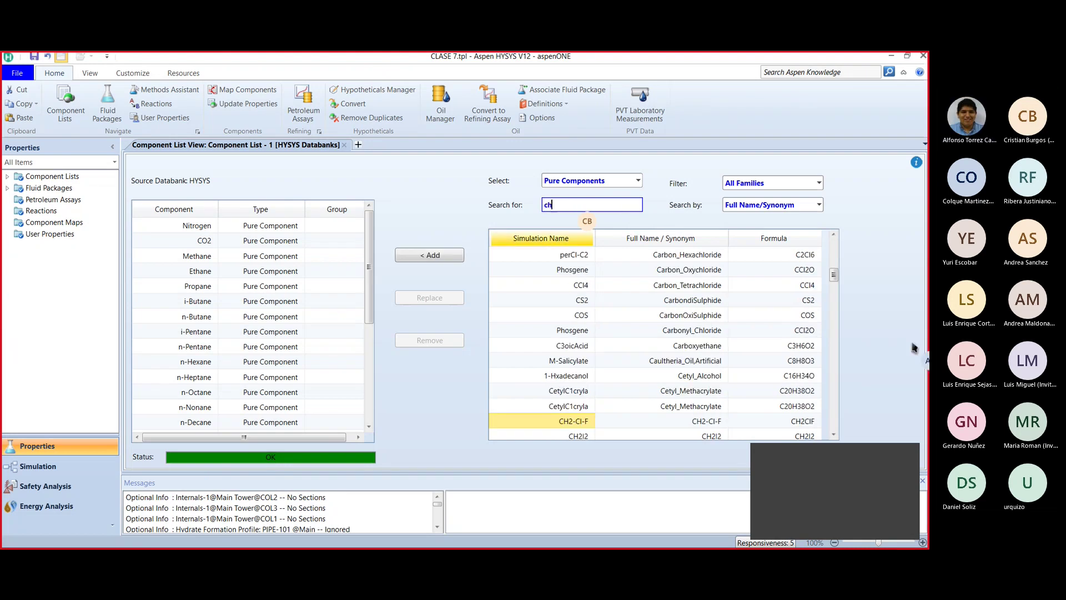
text(e)
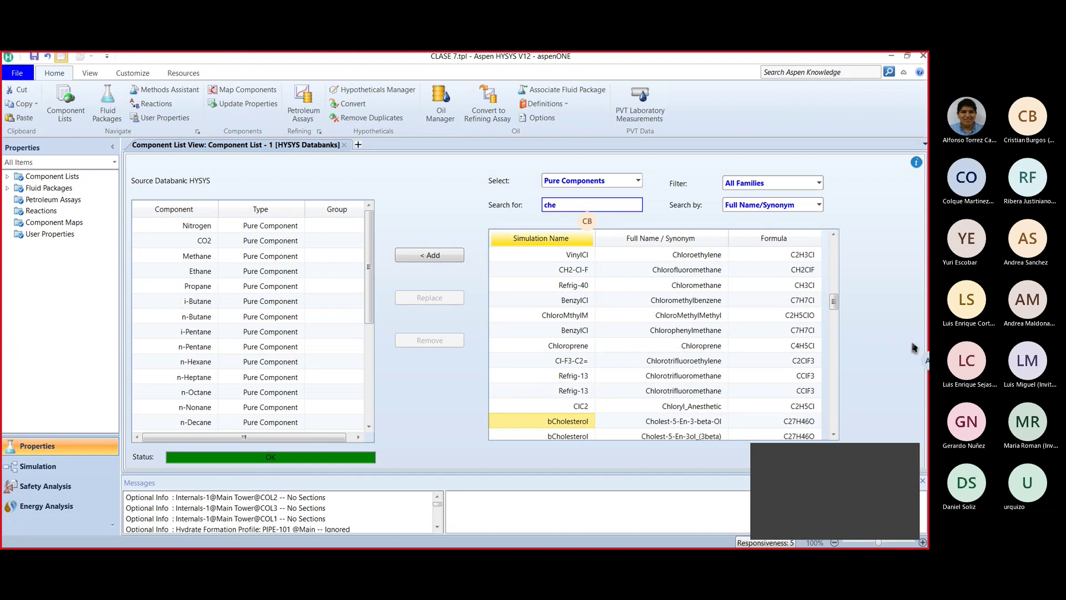
text(m)
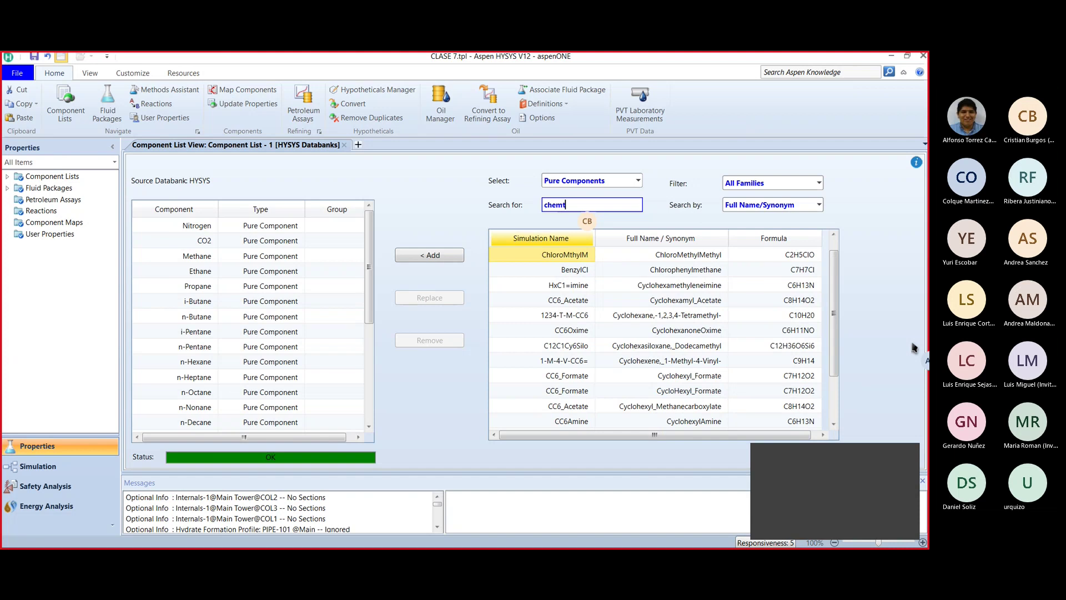
text(t)
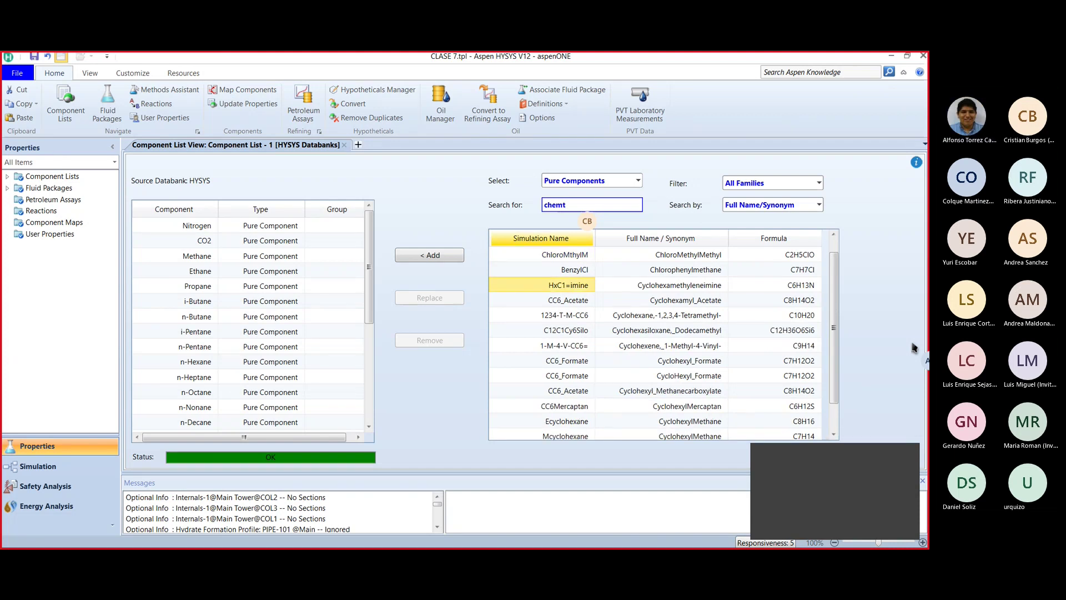
text(h)
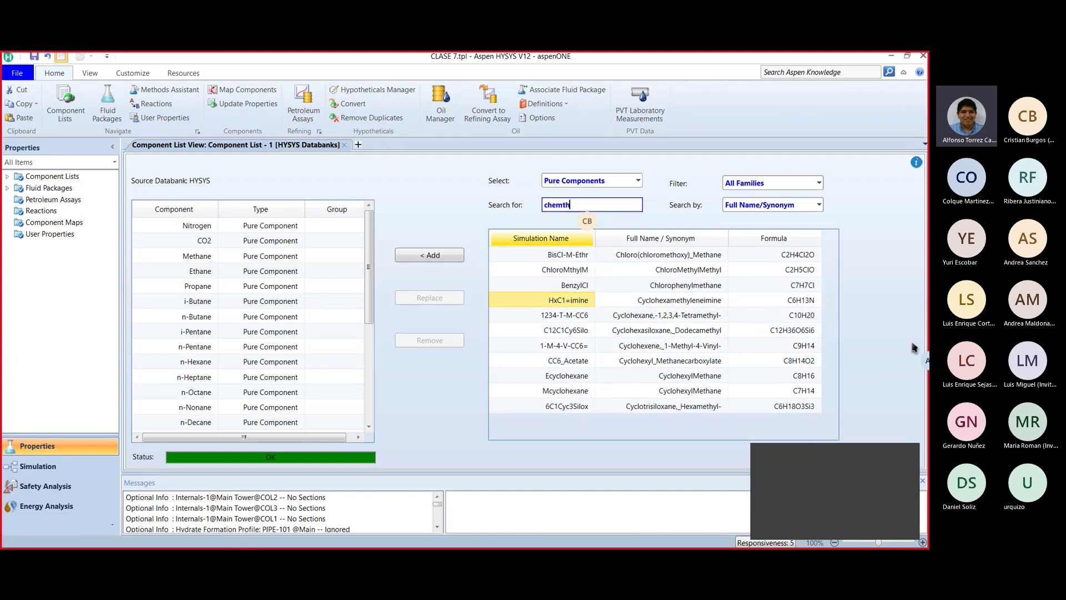
text(e)
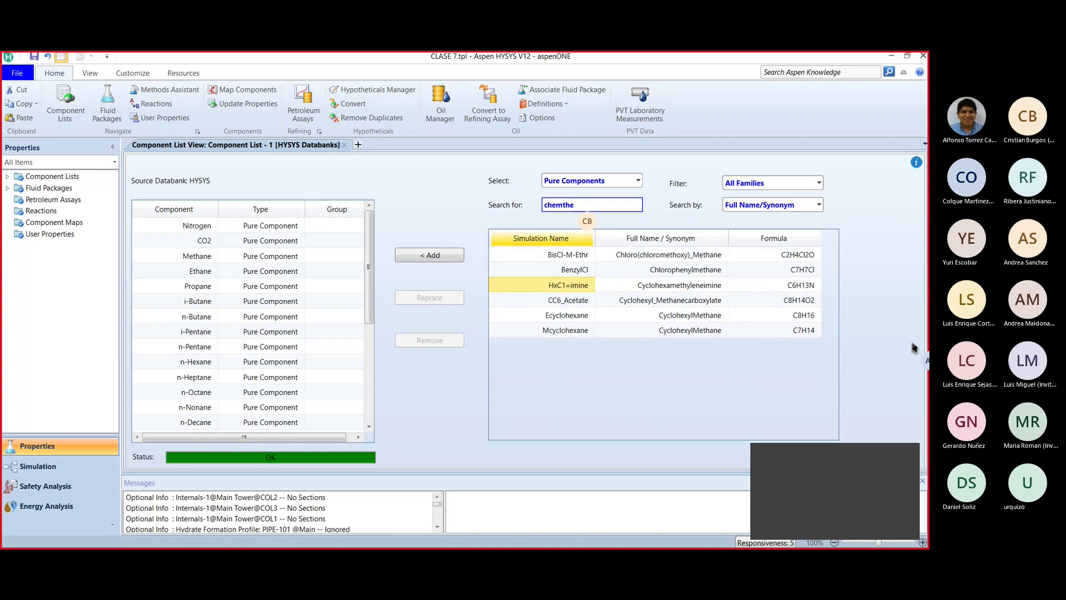
text(rm)
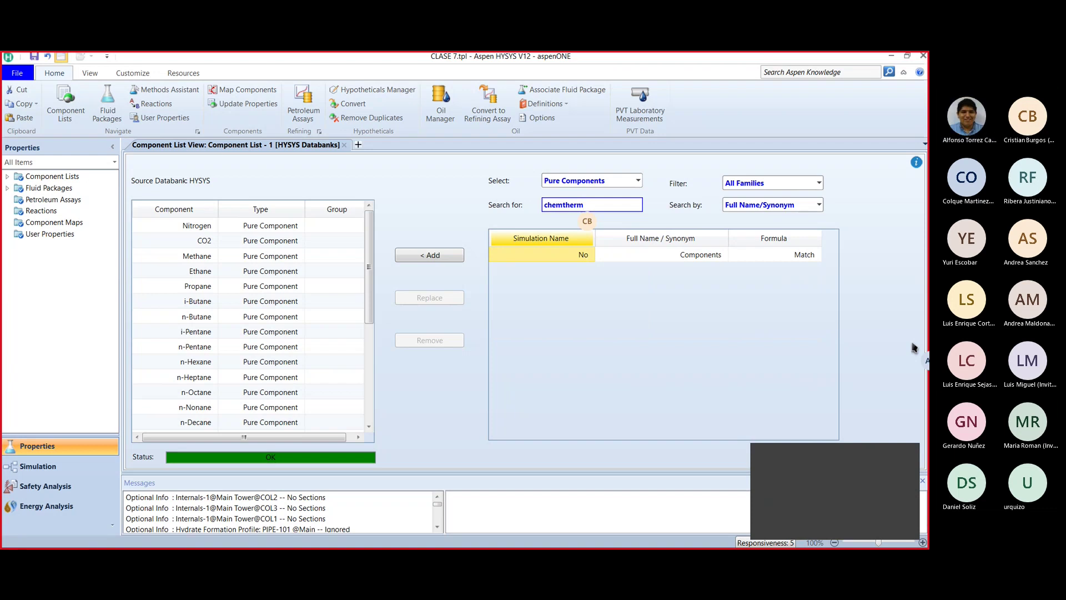
key(BackSpace)
key(BackSpace)
key(BackSpace)
key(BackSpace)
key(BackSpace)
key(BackSpace)
key(BackSpace)
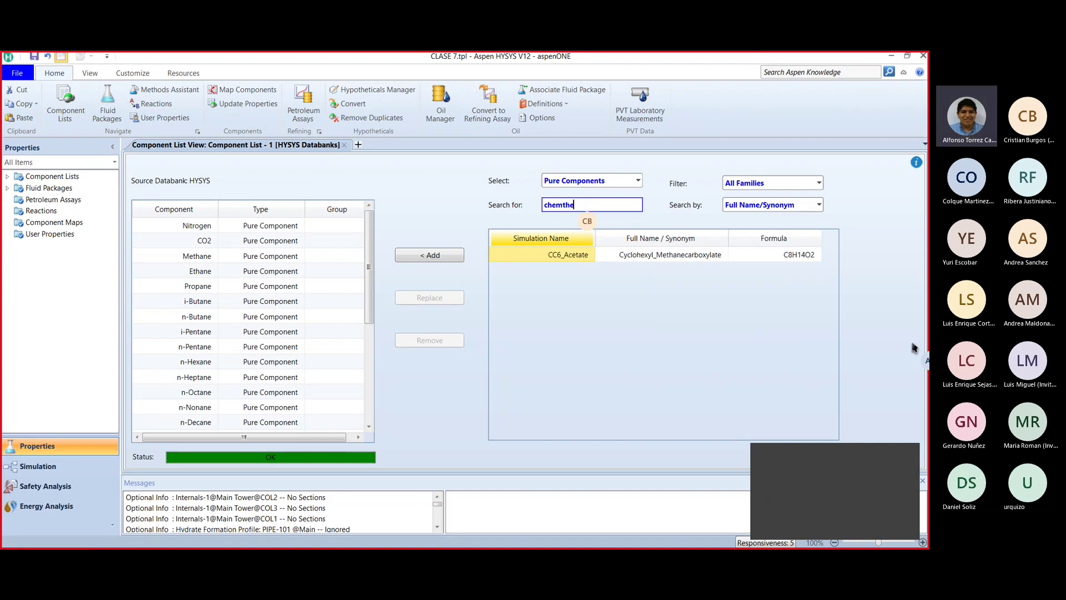
key(BackSpace)
key(BackSpace)
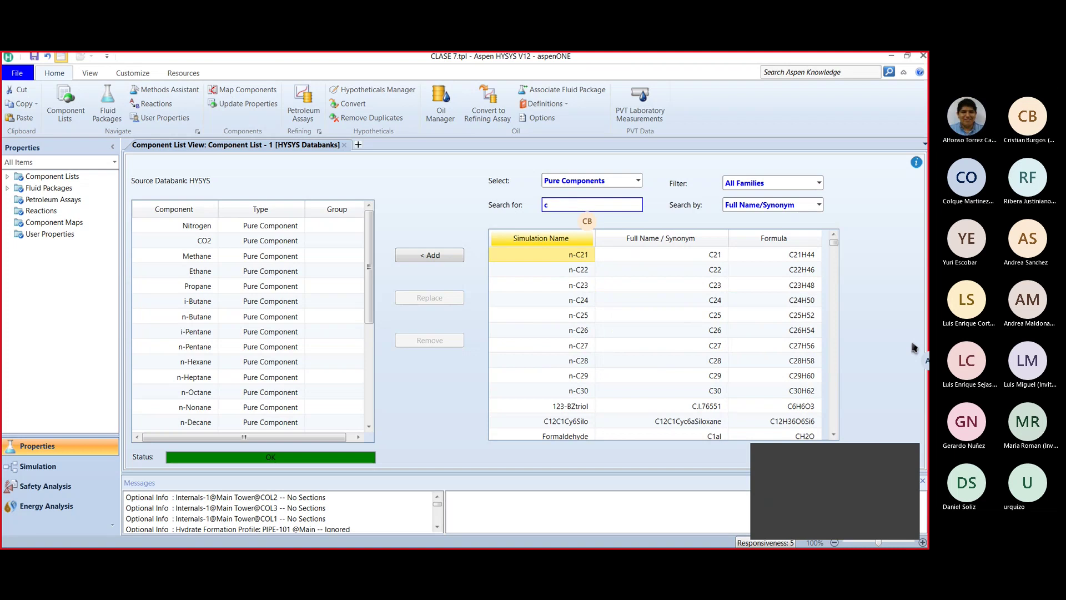
Step: Search the databank for "therm" and add TexaTherm to the component list, checking it at the list's end
text(ther)
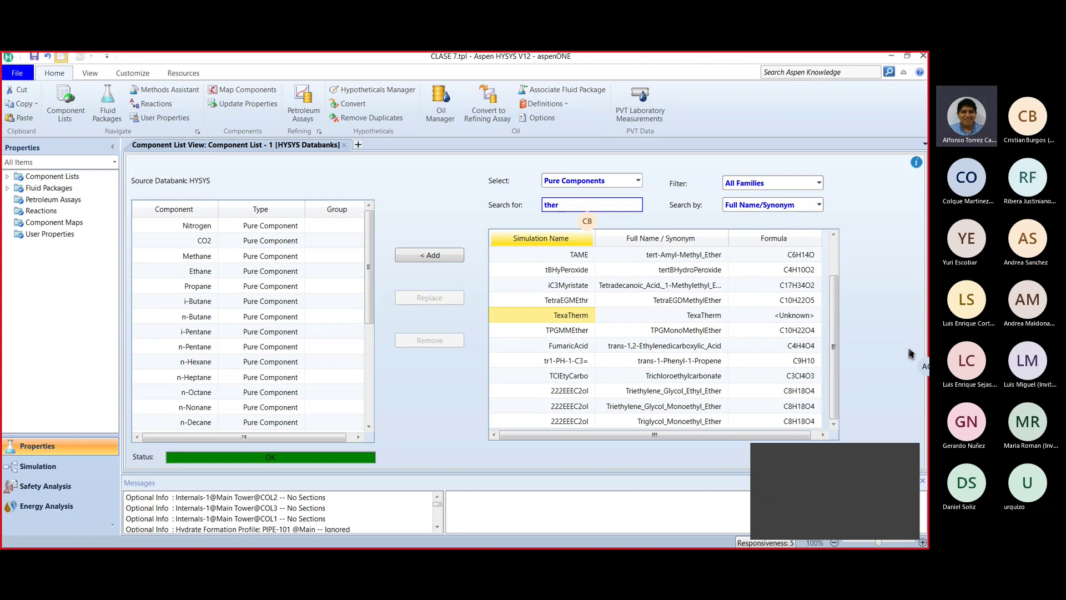
text(m)
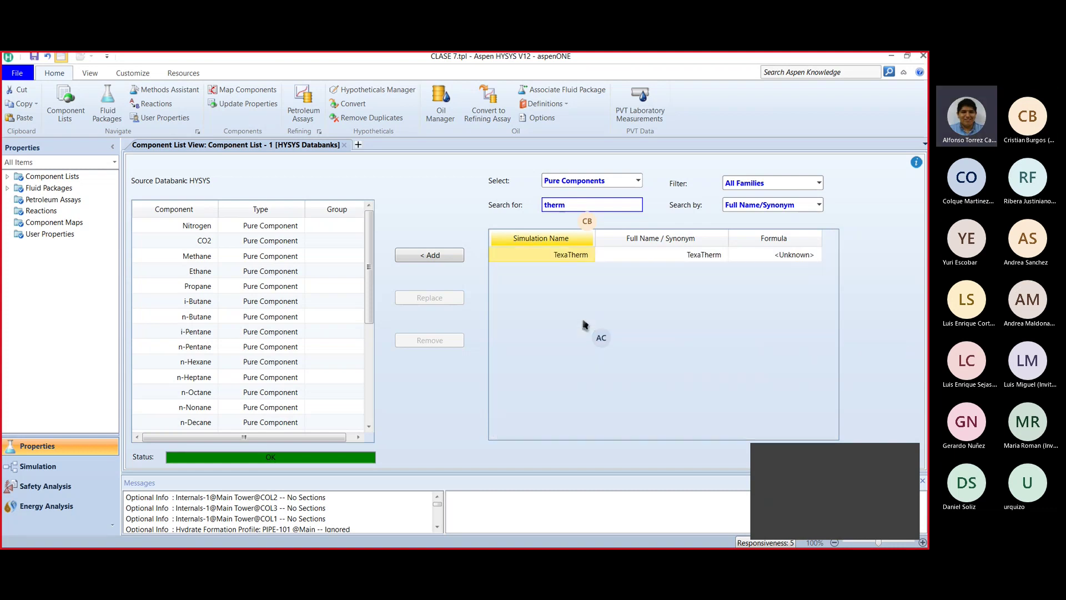
click(578, 258)
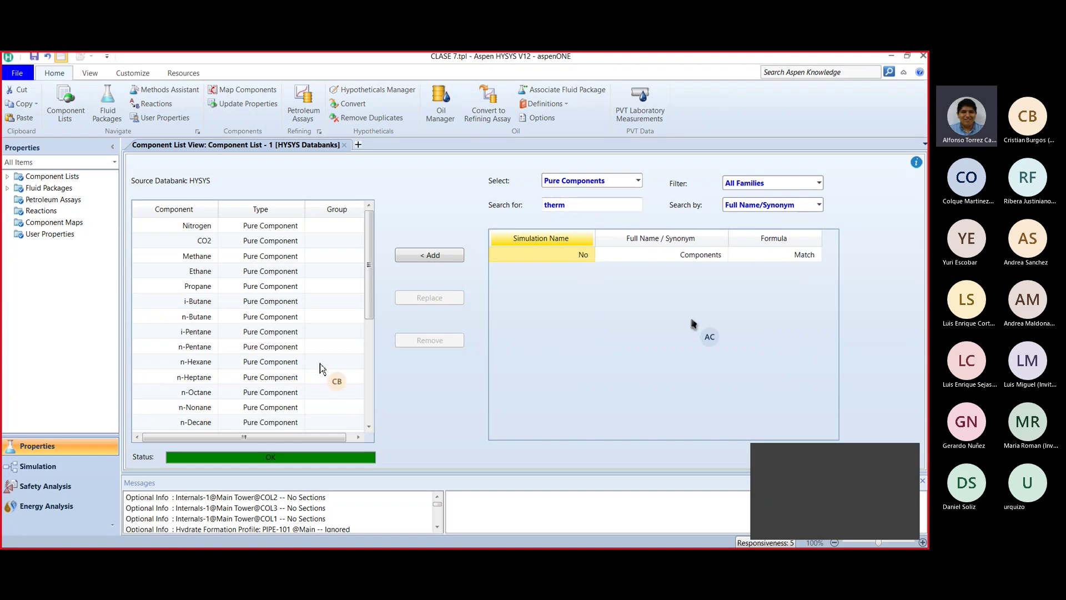
scroll(328, 364, down, 4)
scroll(335, 365, down, 2)
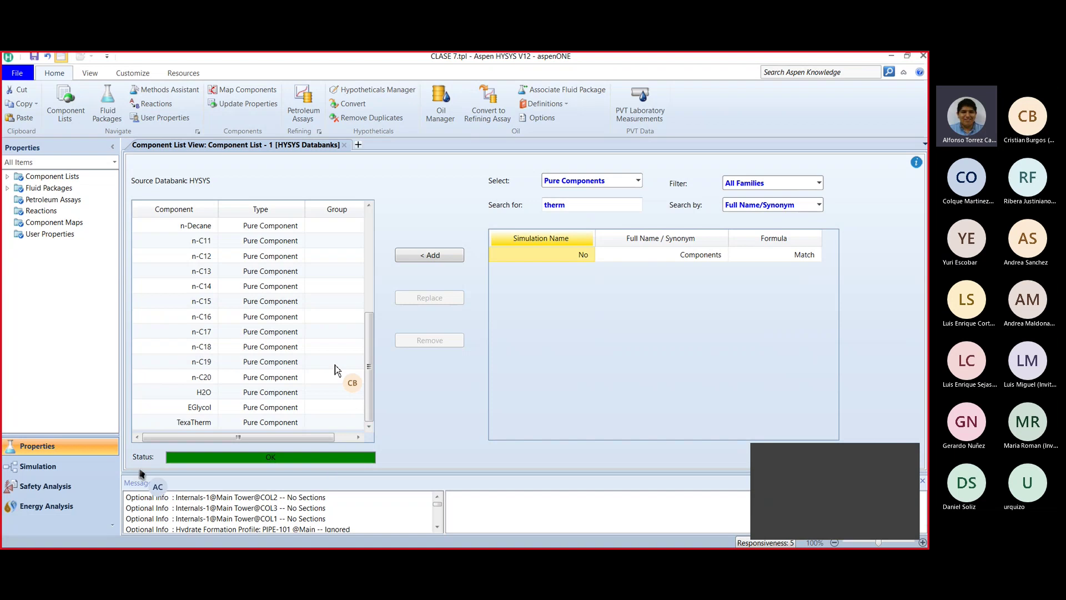
Step: Enter the simulation environment, leaving the solver in holding mode
click(37, 467)
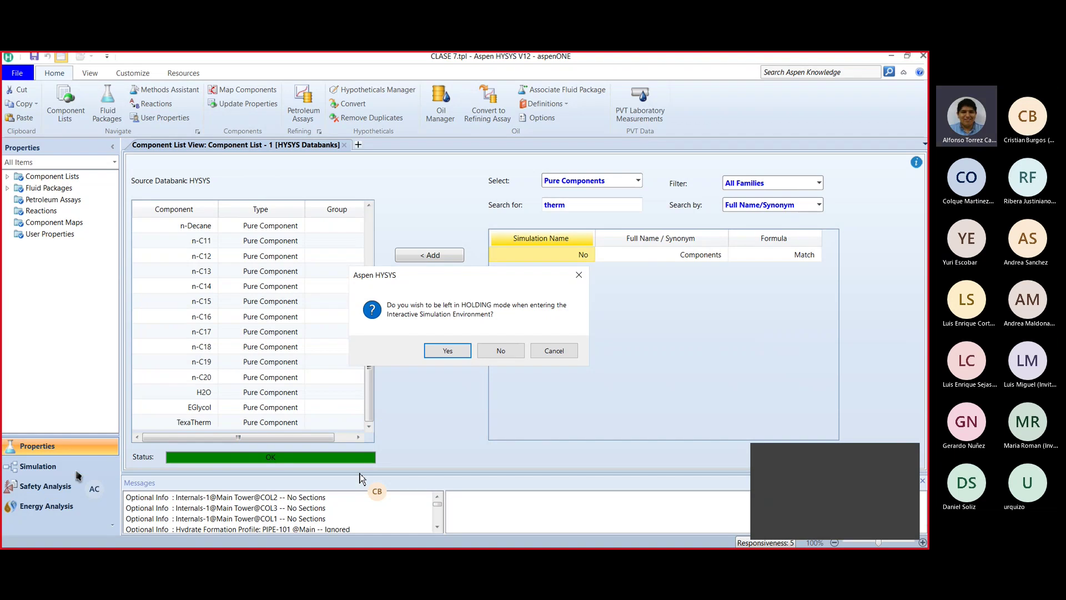
click(448, 351)
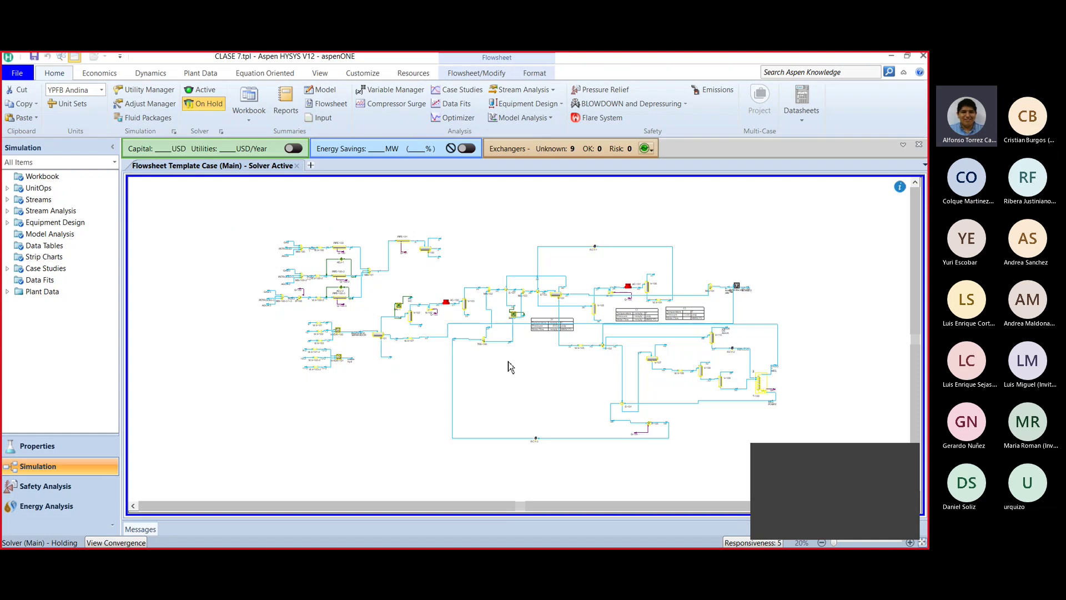
scroll(565, 375, up, 2)
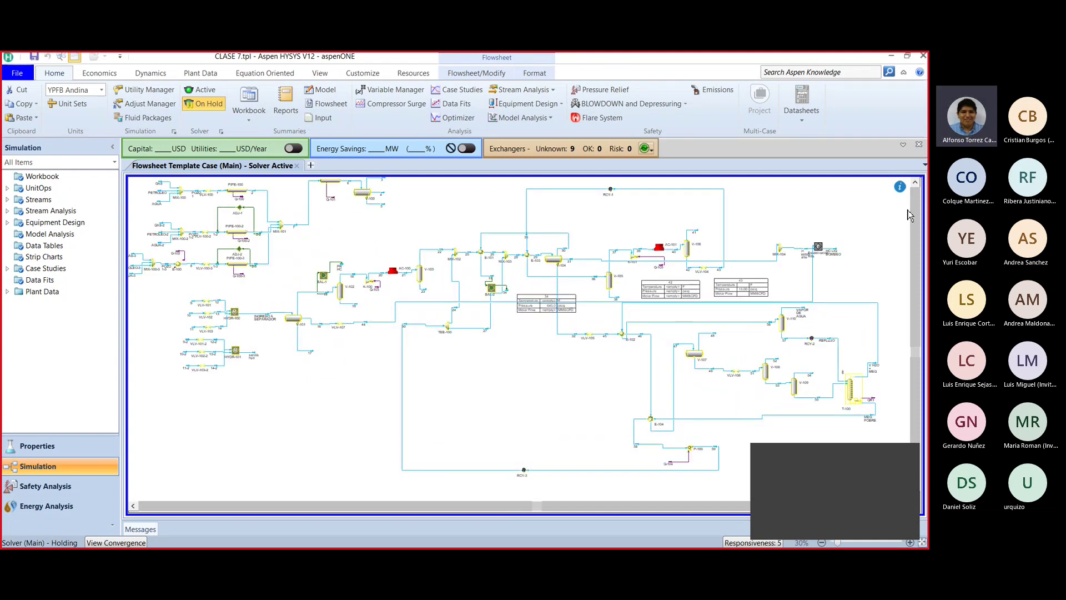
click(915, 183)
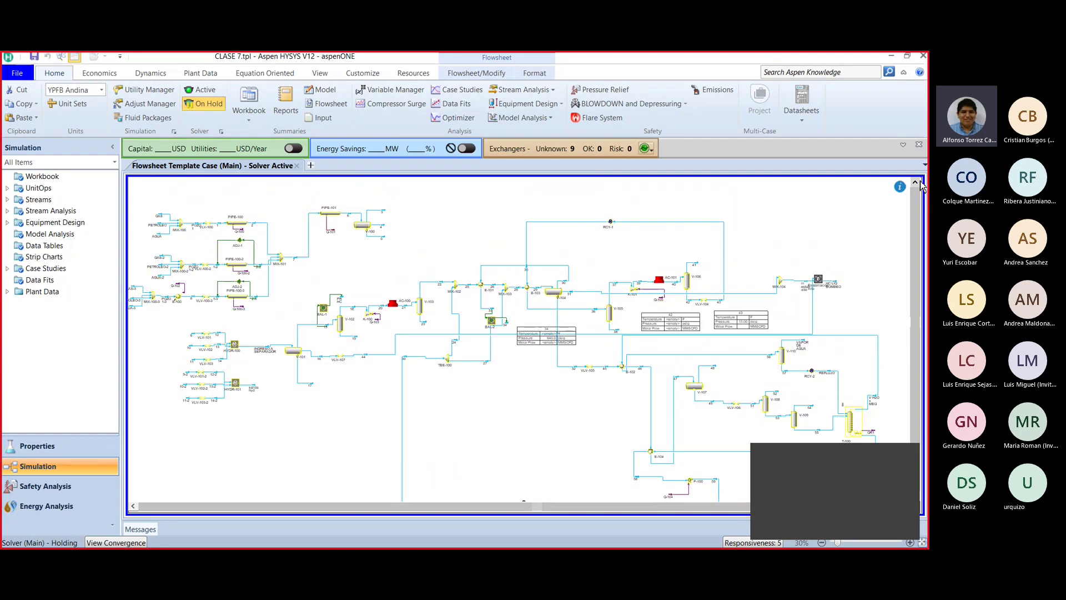
Step: Activate the solver and acknowledge the pressure warnings for the column feed streams REFLUJO and 55
click(205, 92)
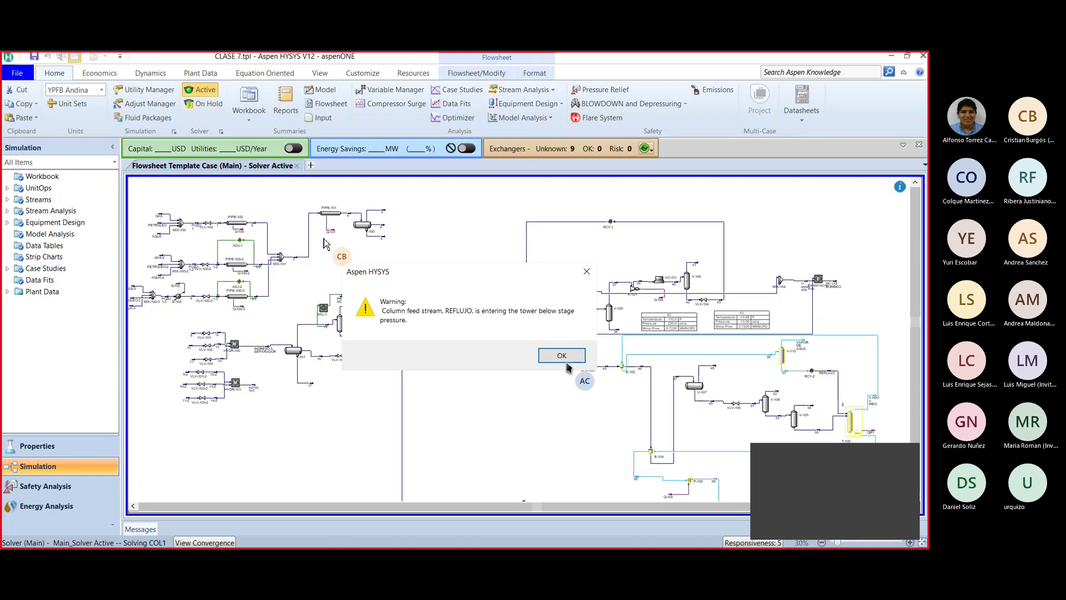
click(557, 358)
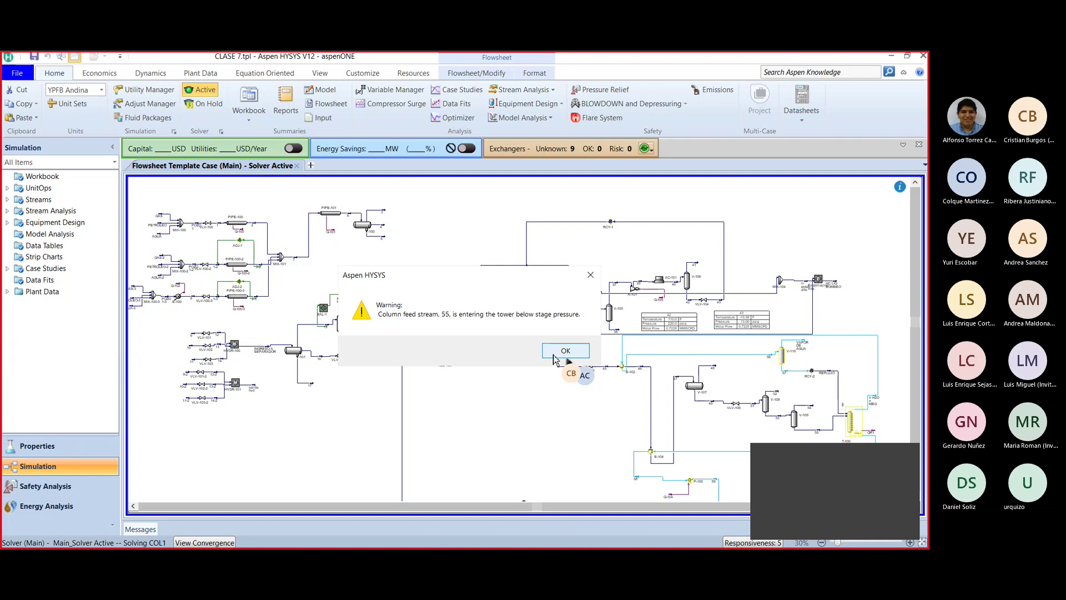
click(560, 352)
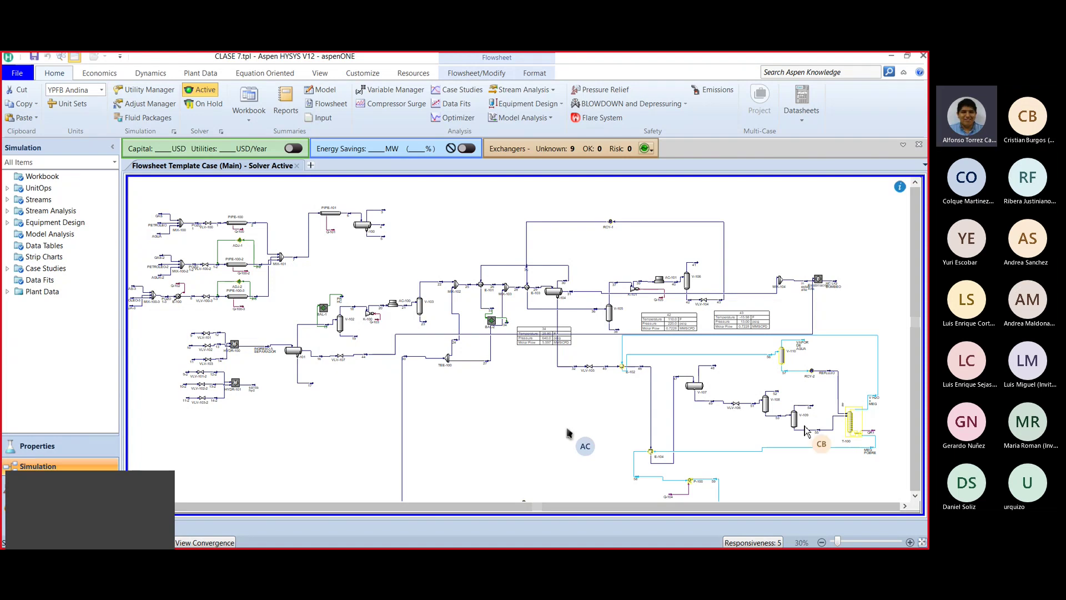
Step: Examine the flowsheet section around column T-100, including its feeds, reboiler duty QR1 and the MEG POBRE outlet
scroll(567, 433, up, 3)
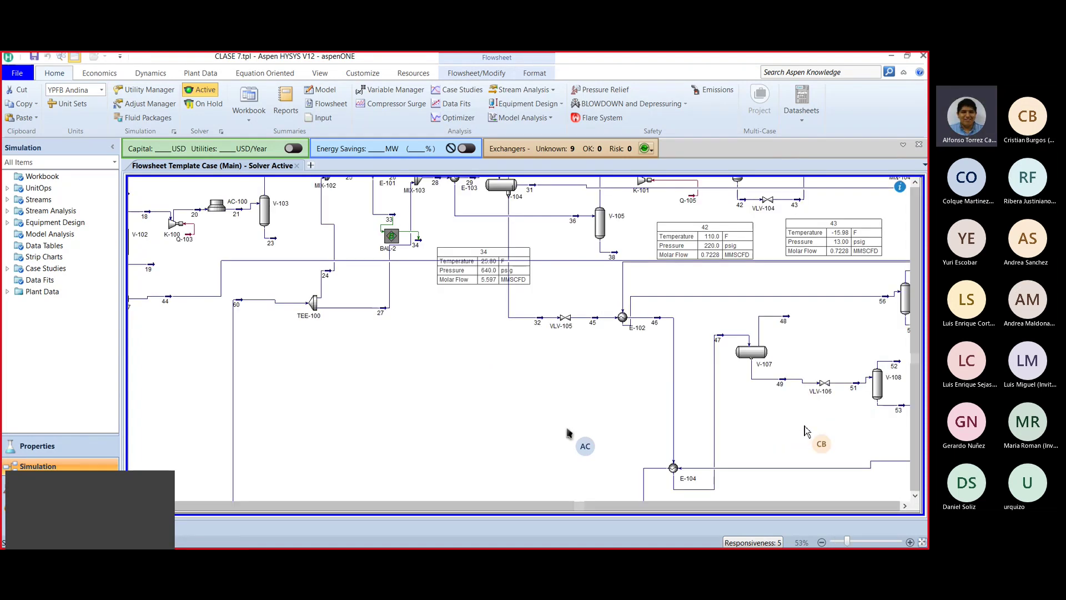
click(905, 506)
click(905, 506)
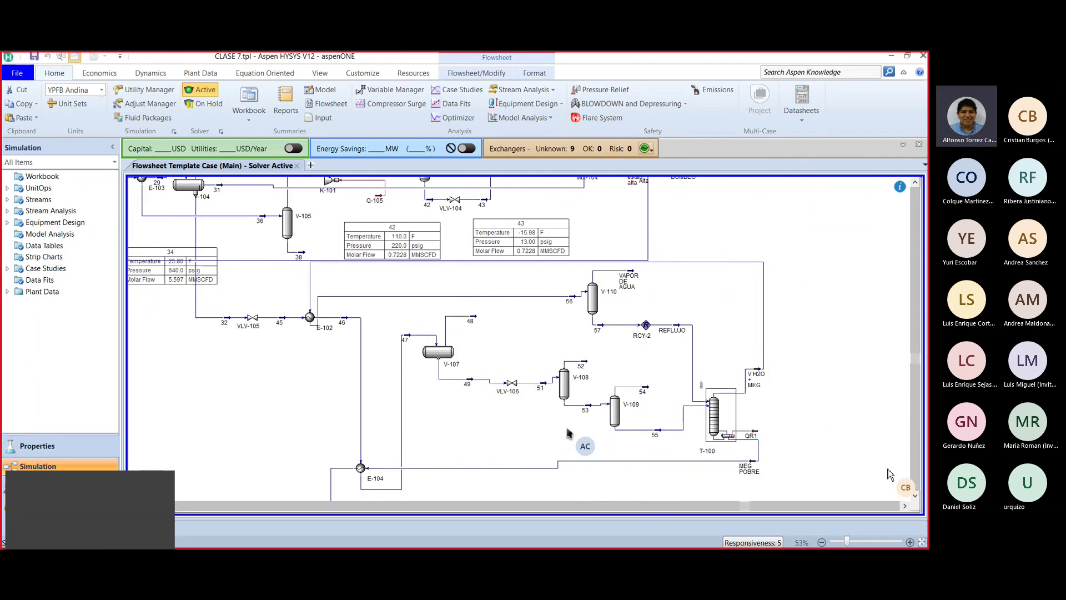
scroll(672, 413, down, 1)
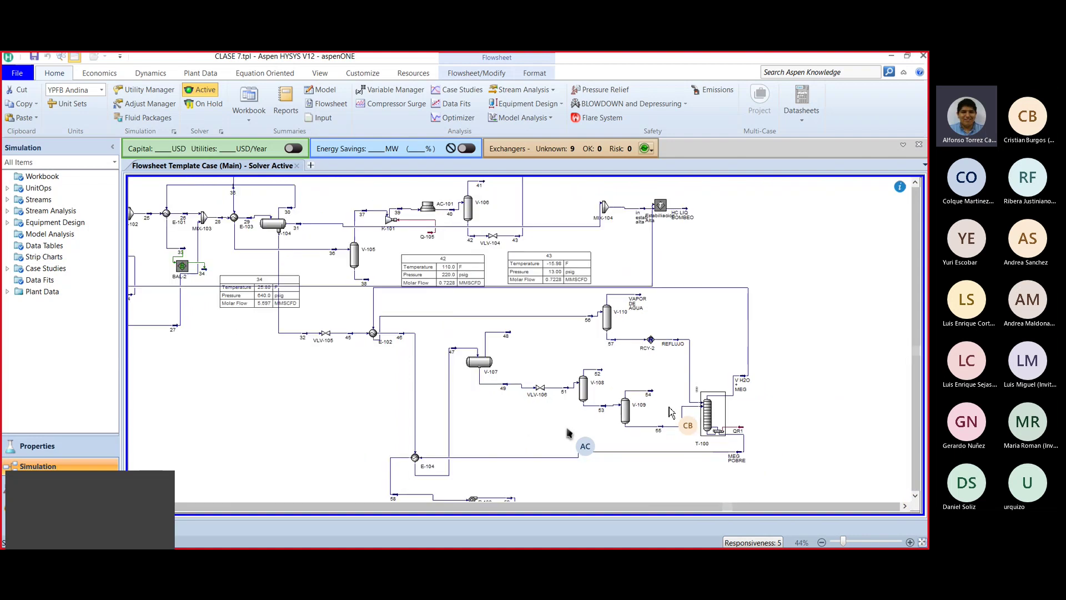
scroll(672, 413, down, 1)
scroll(672, 413, down, 1)
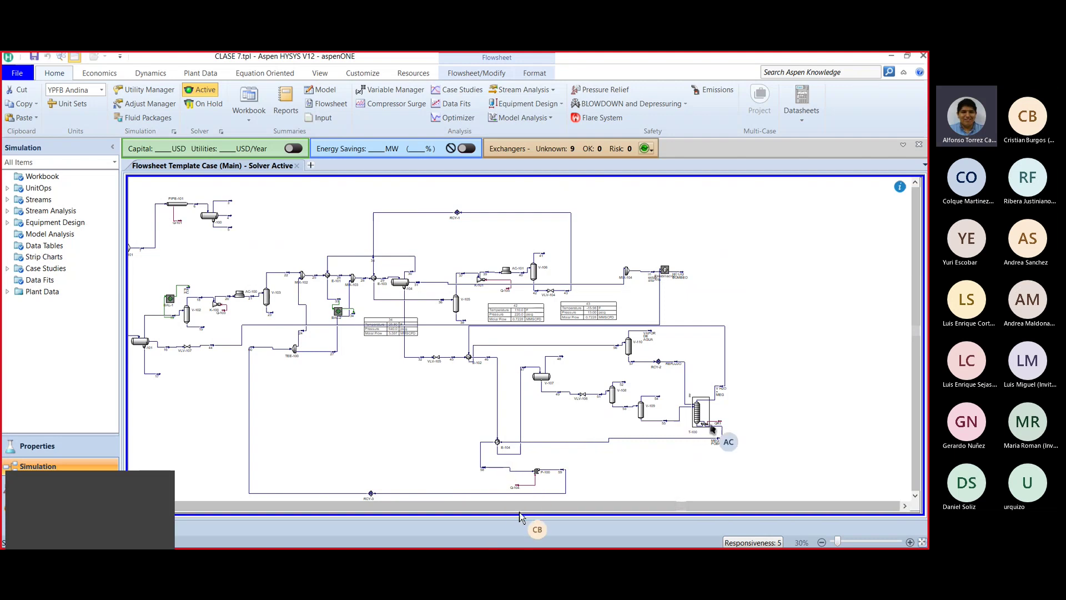
scroll(819, 447, up, 3)
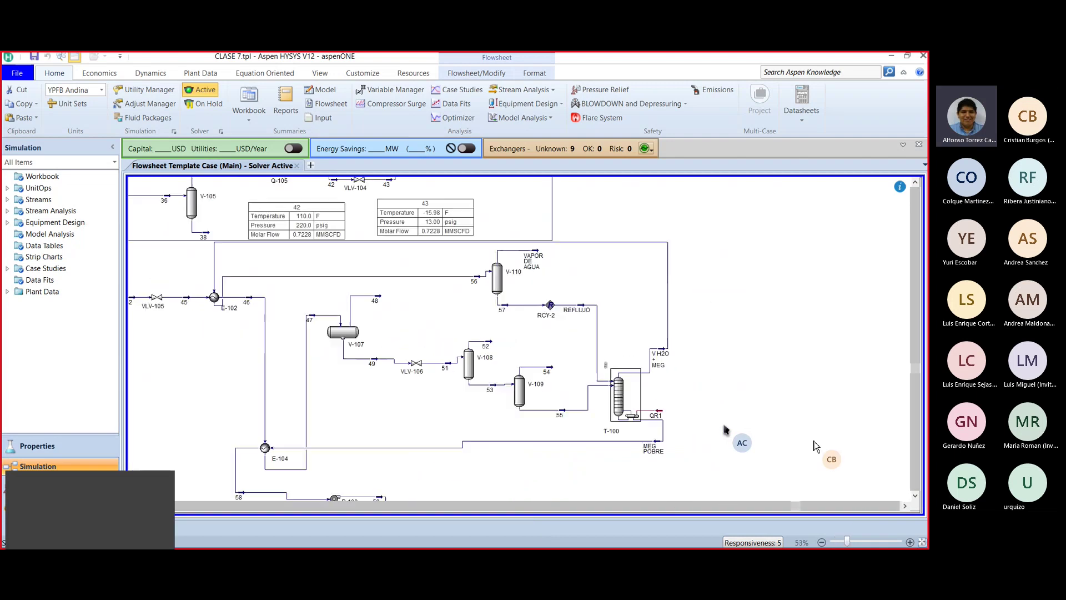
scroll(783, 447, up, 1)
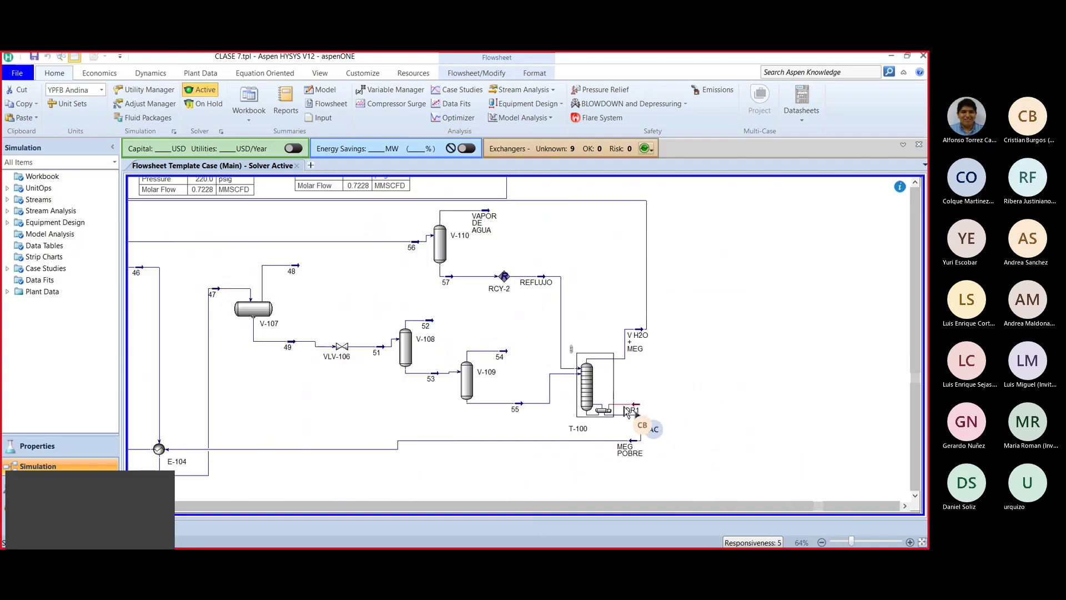
mouse_move(625, 409)
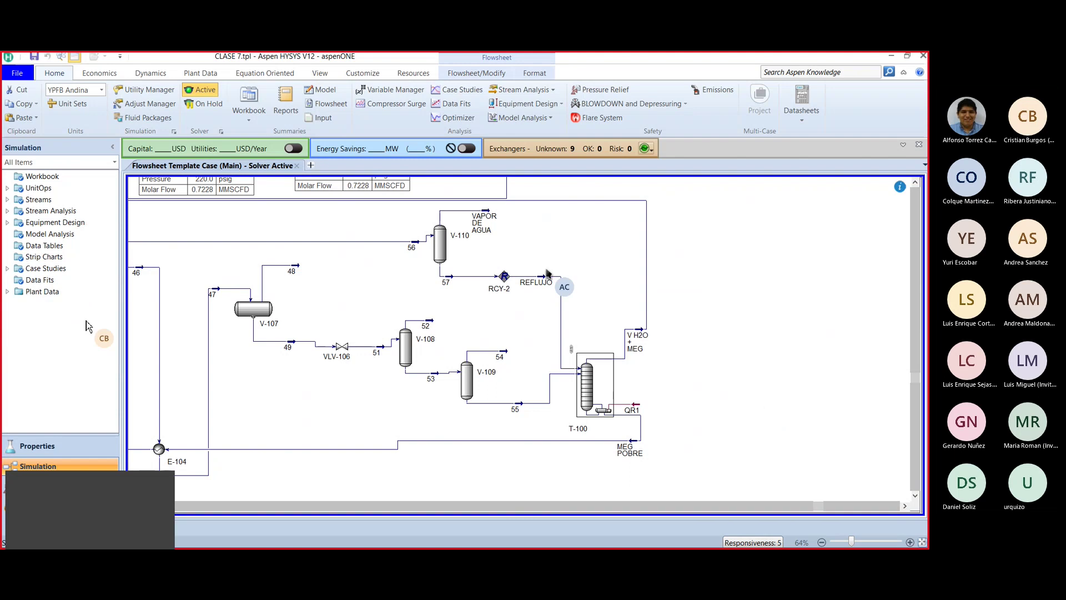
Step: Find the Balance operation with the search text "ba", place it in the empty area beside column T-100 and open its connection settings
click(469, 78)
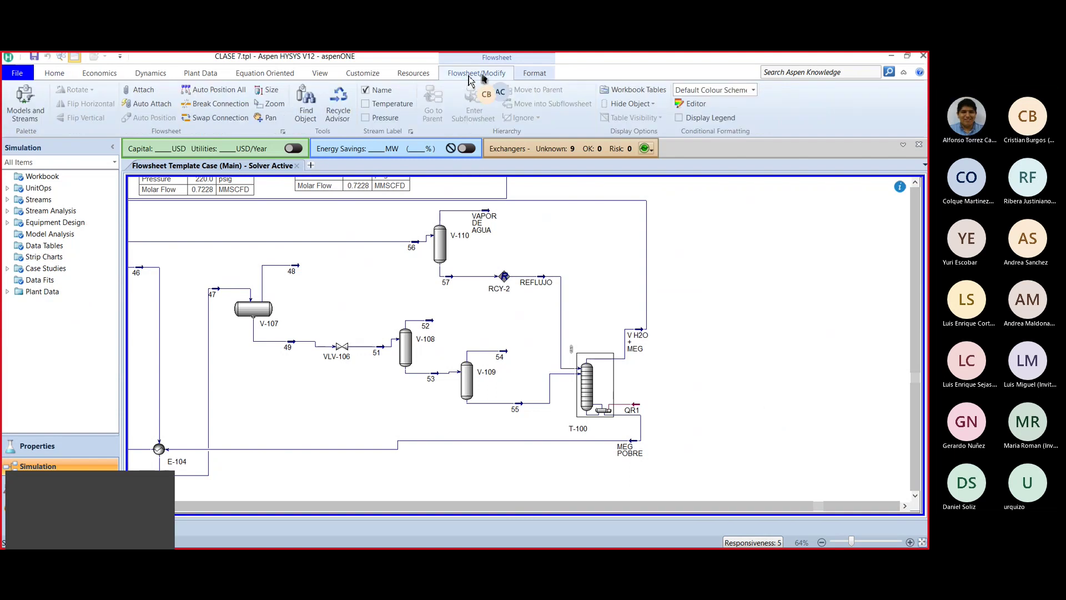
click(26, 111)
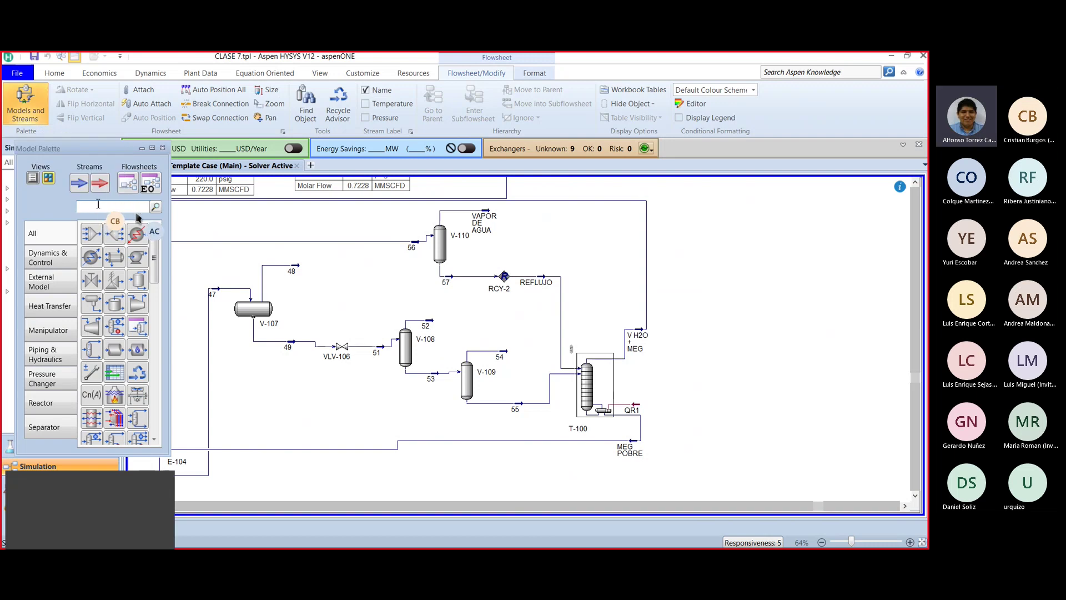
text(ba)
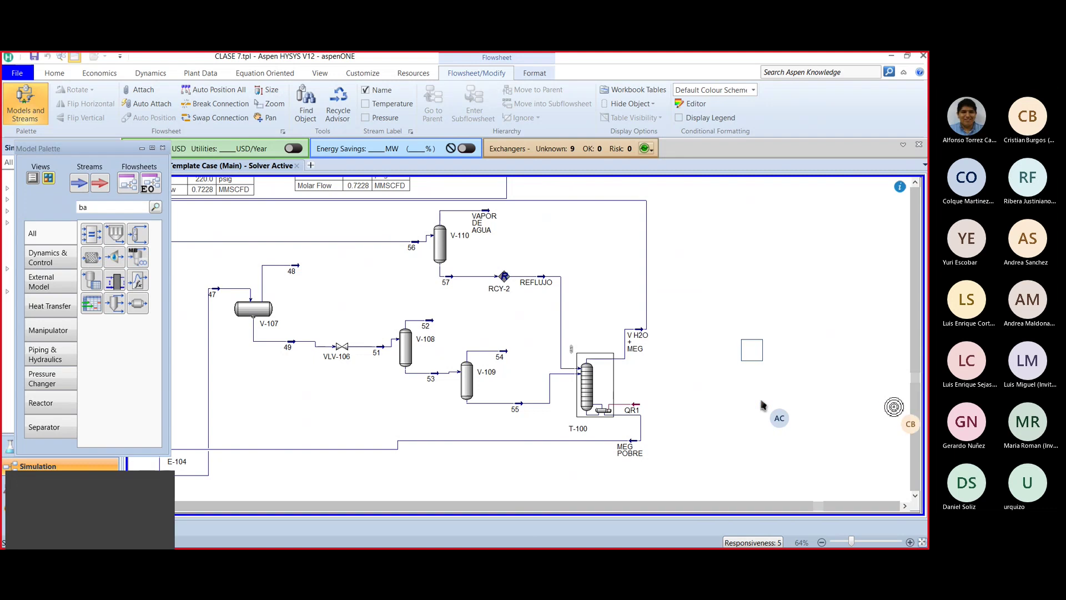
click(749, 350)
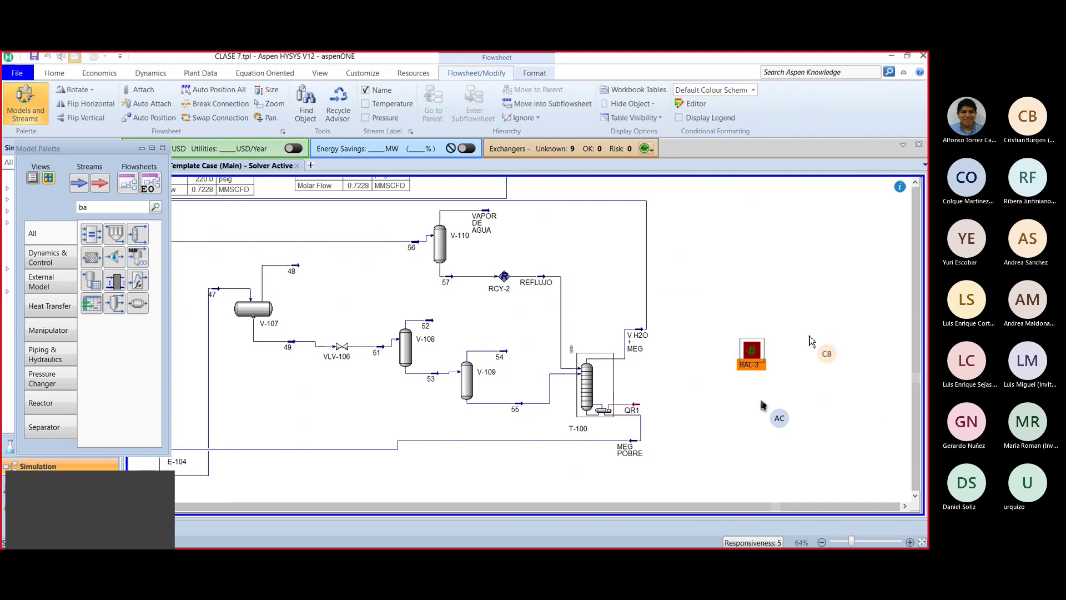
click(668, 424)
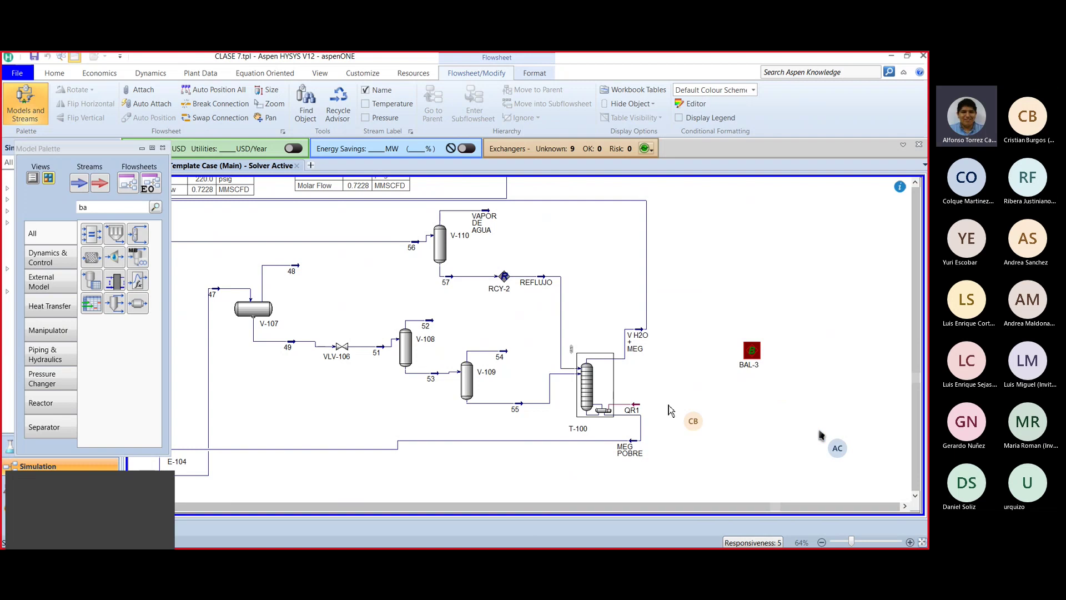
click(752, 353)
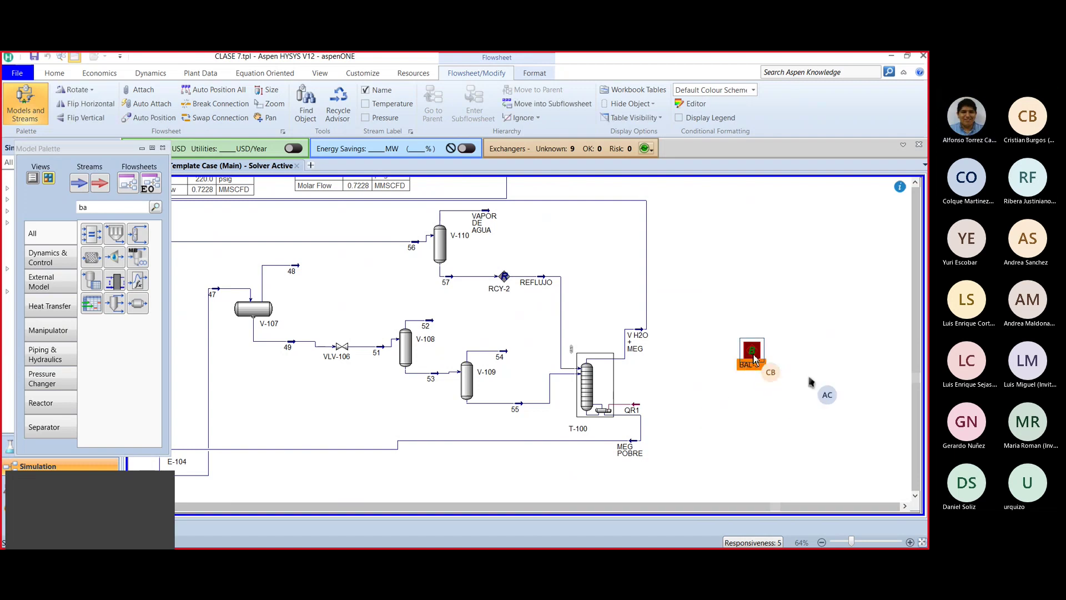
double_click(754, 356)
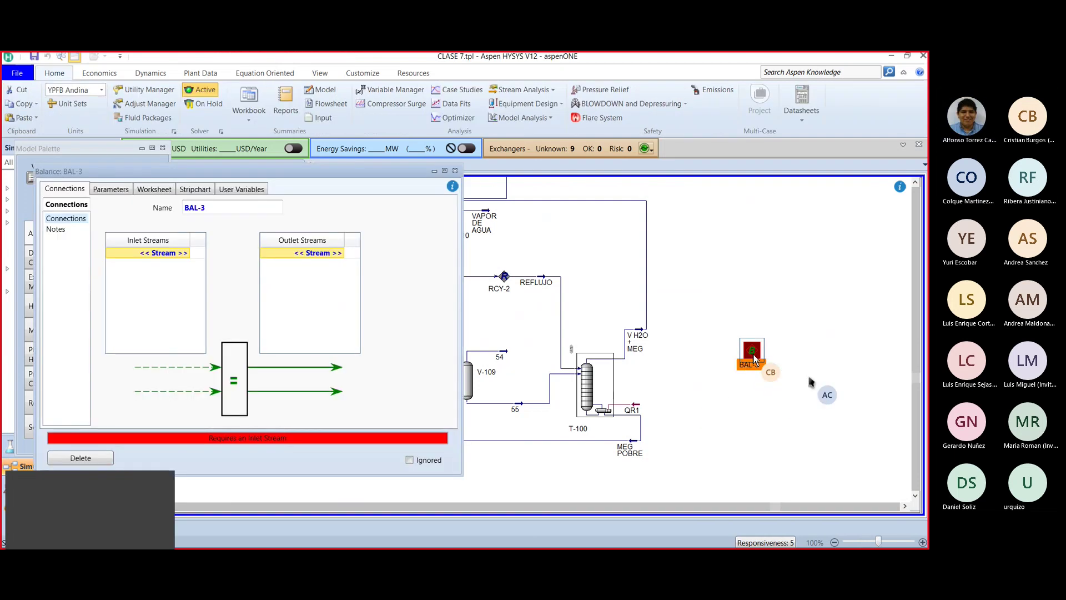
Step: Connect energy stream QR1 as an outlet stream of the BAL-3 balance and close its settings
click(340, 253)
click(341, 254)
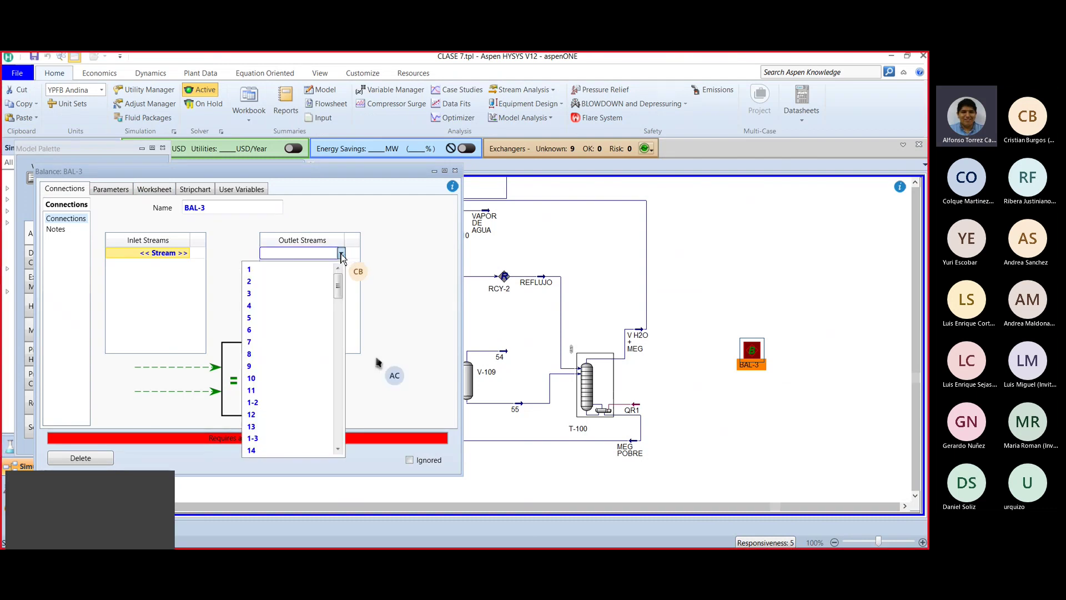
scroll(322, 354, down, 15)
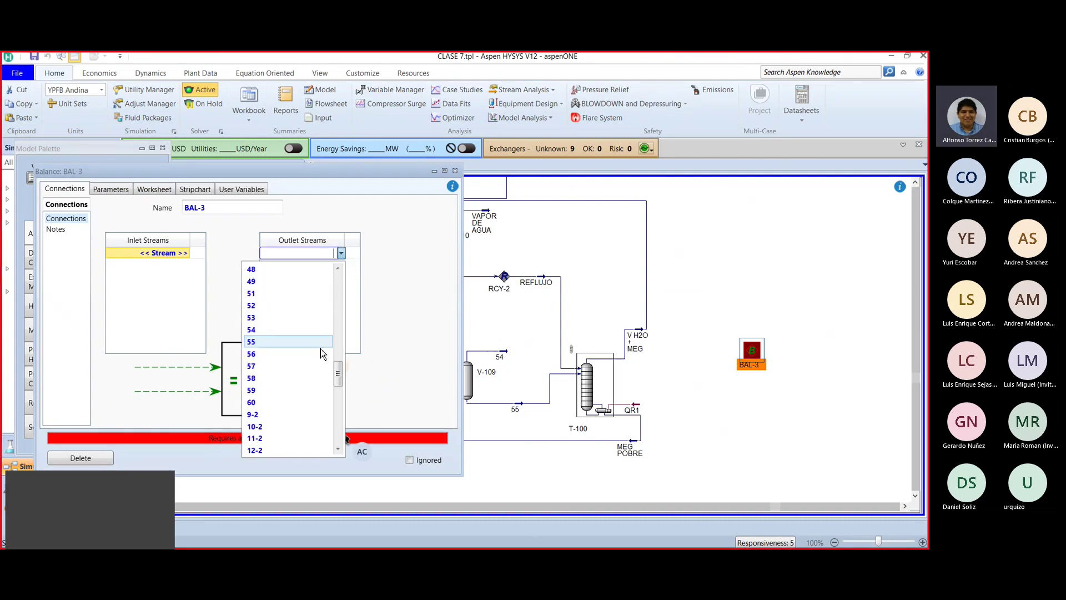
scroll(322, 356, down, 10)
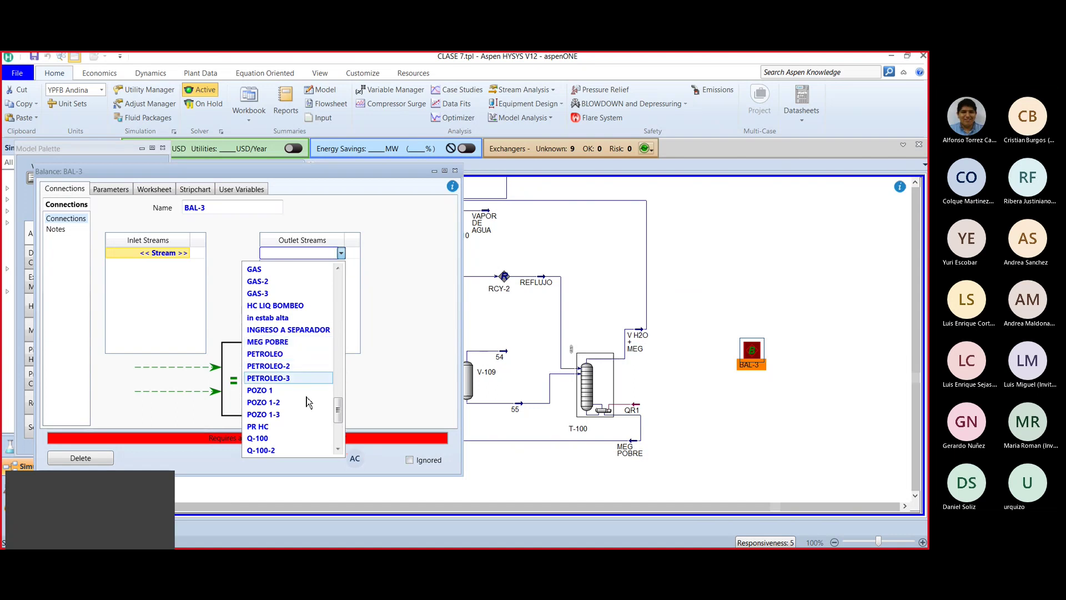
scroll(305, 405, down, 1)
scroll(305, 408, down, 2)
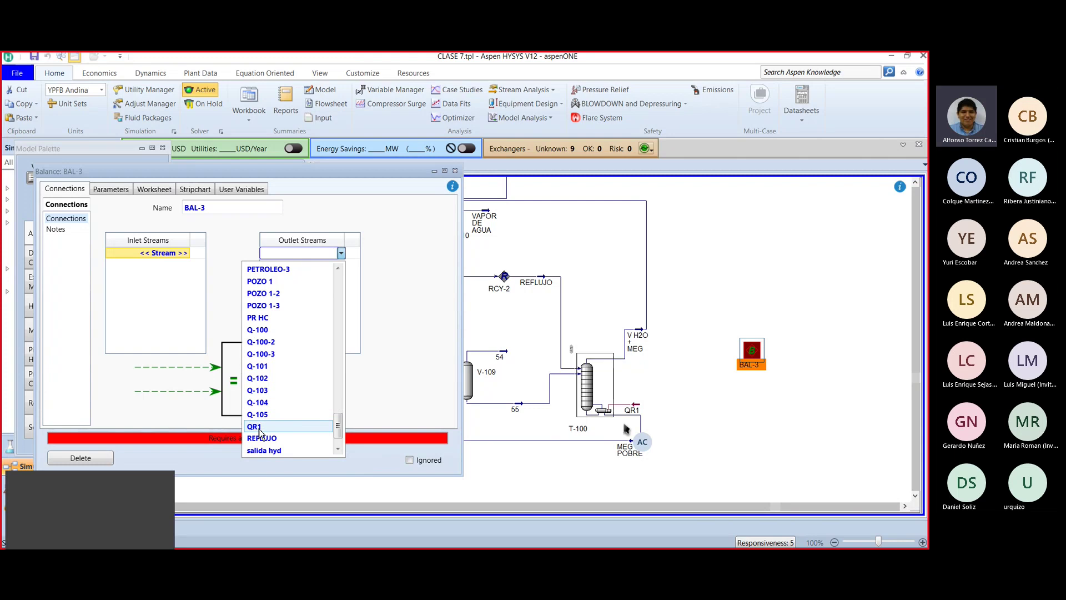
click(254, 426)
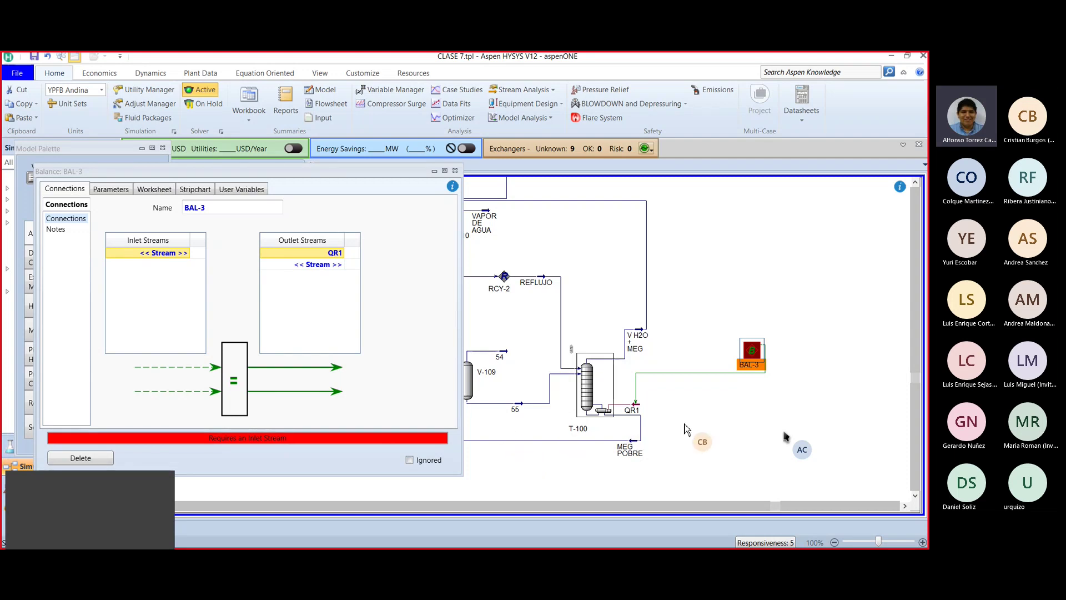
click(456, 171)
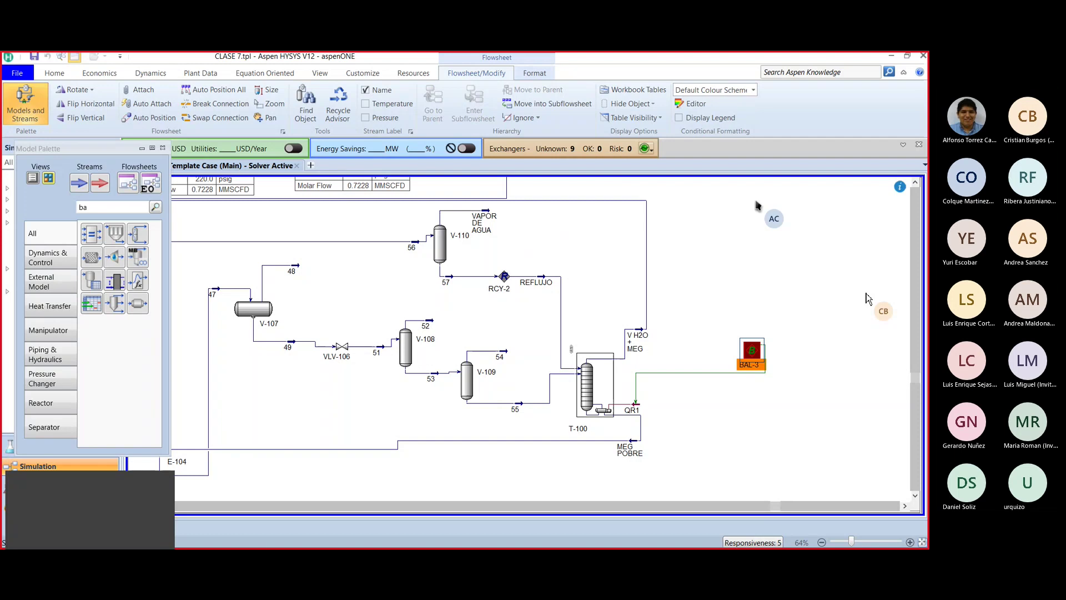
Step: Find the Estabiliacion Alta sub-flowsheet above column T-100 in the main flowsheet and open its connection settings
scroll(872, 298, up, 1)
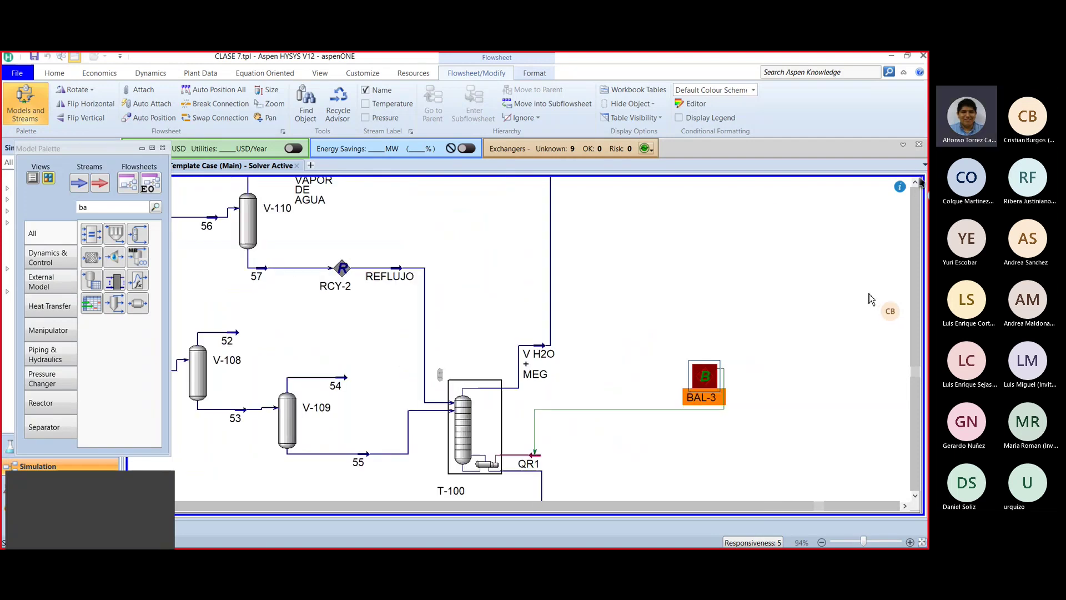
scroll(873, 300, down, 3)
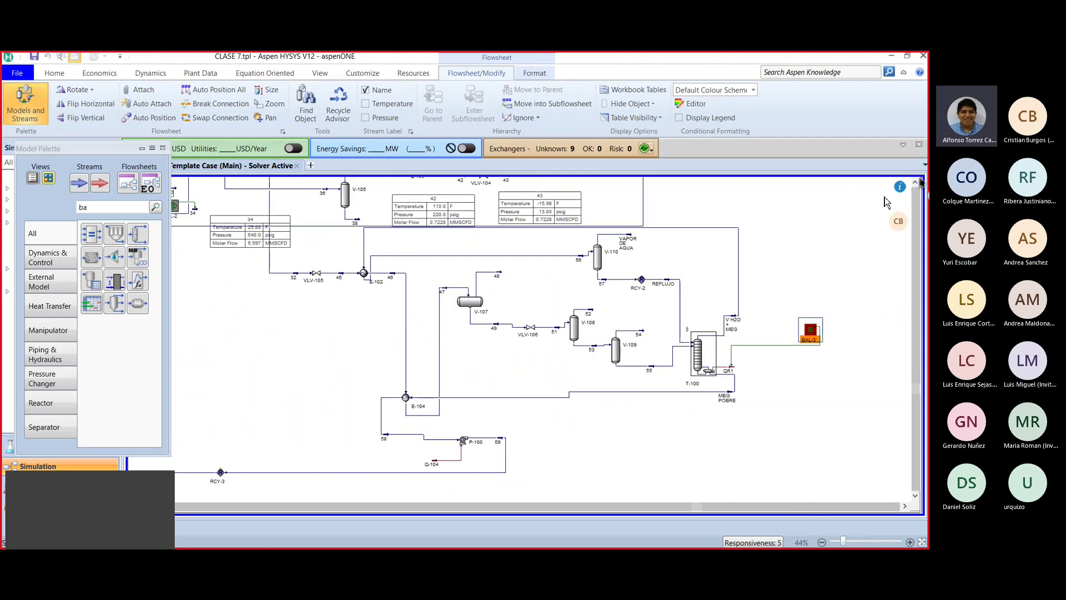
click(915, 183)
click(916, 184)
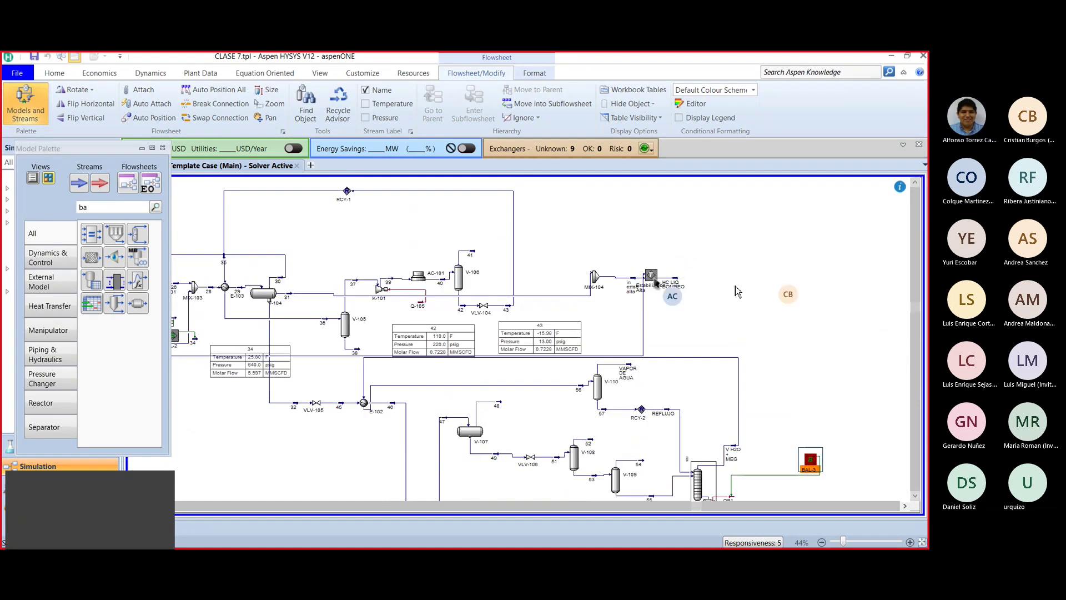
mouse_move(657, 282)
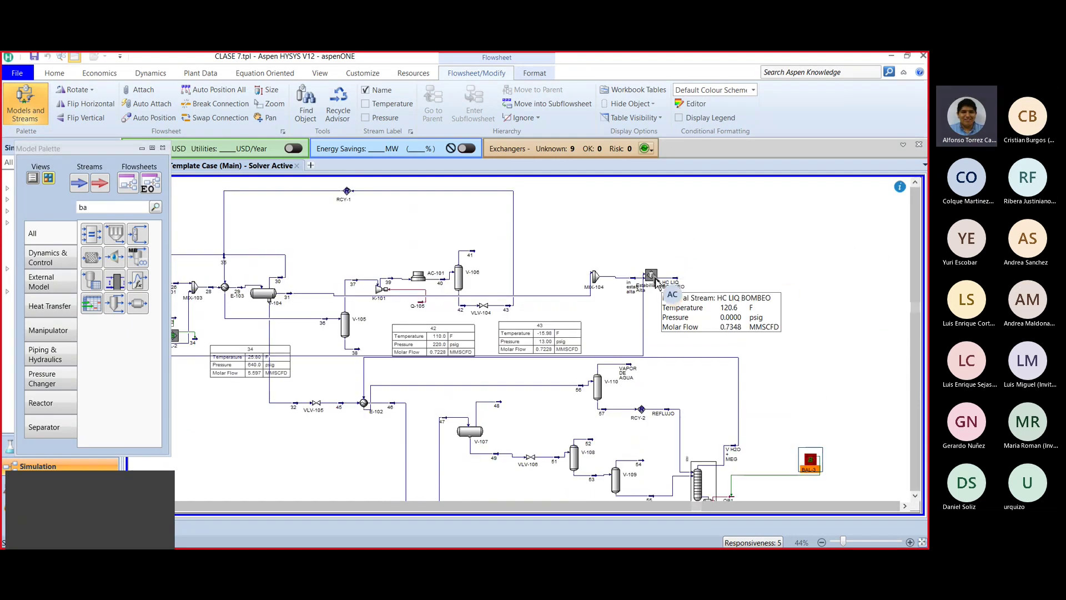
click(657, 284)
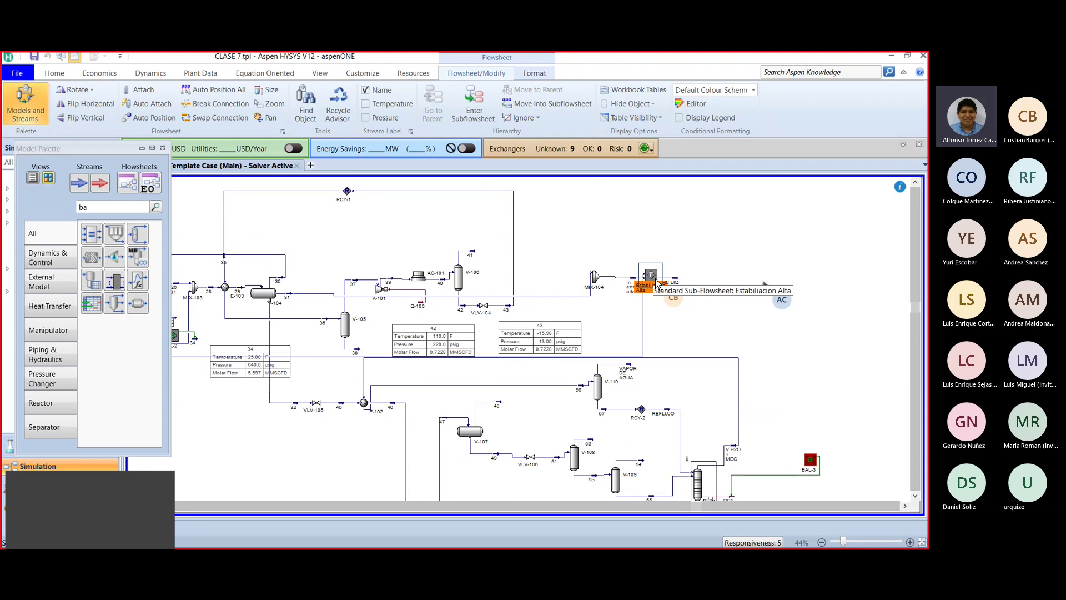
double_click(658, 284)
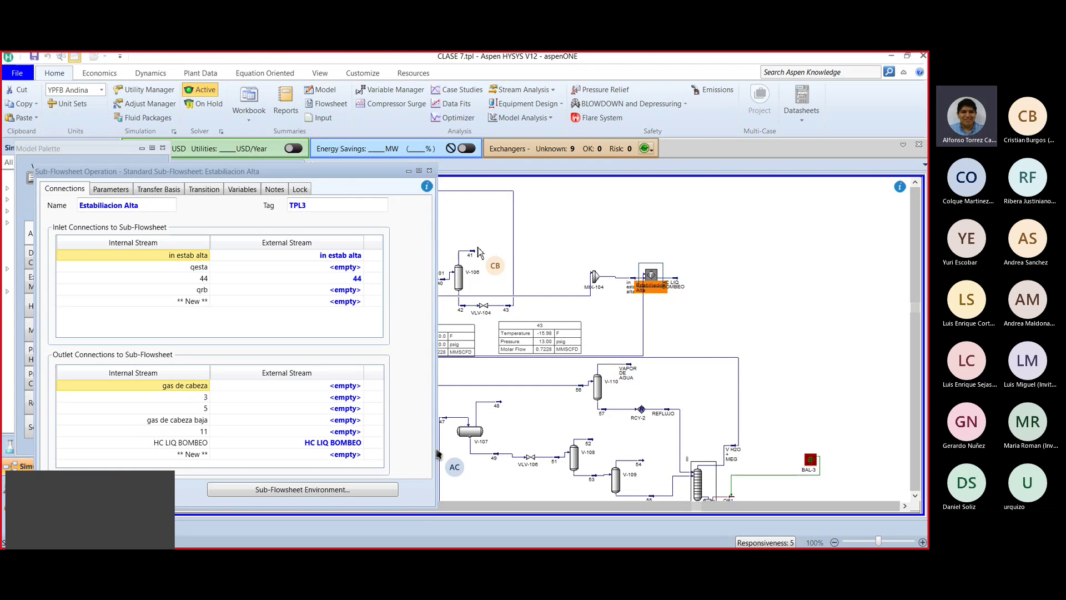
Step: Examine the internal flowsheet of Estabiliacion Alta for its column reboiler duties, return to the parent flowsheet and review the outlet connections
click(332, 490)
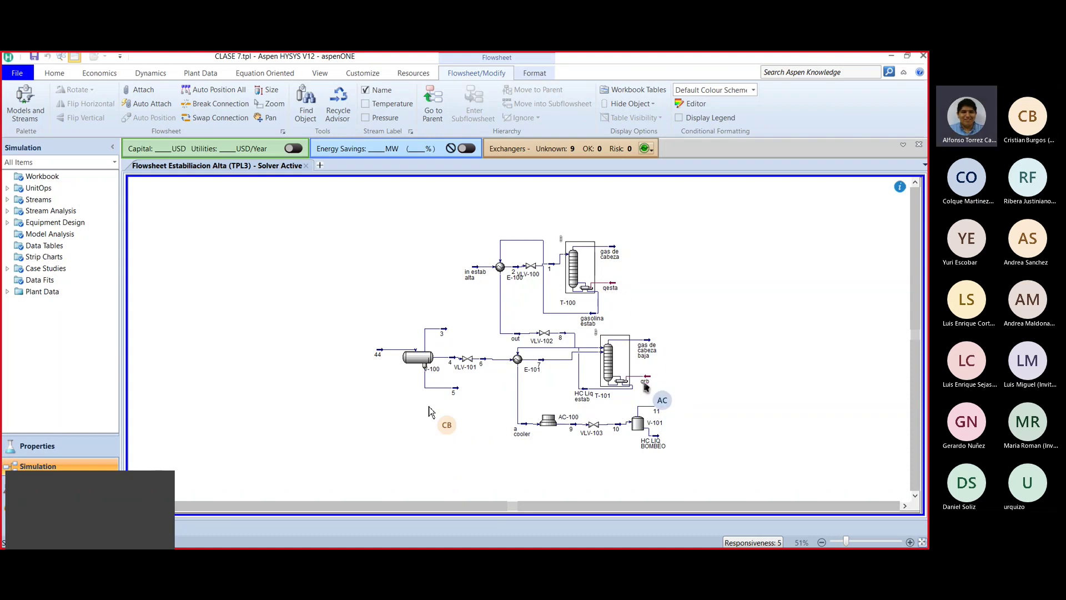
click(433, 115)
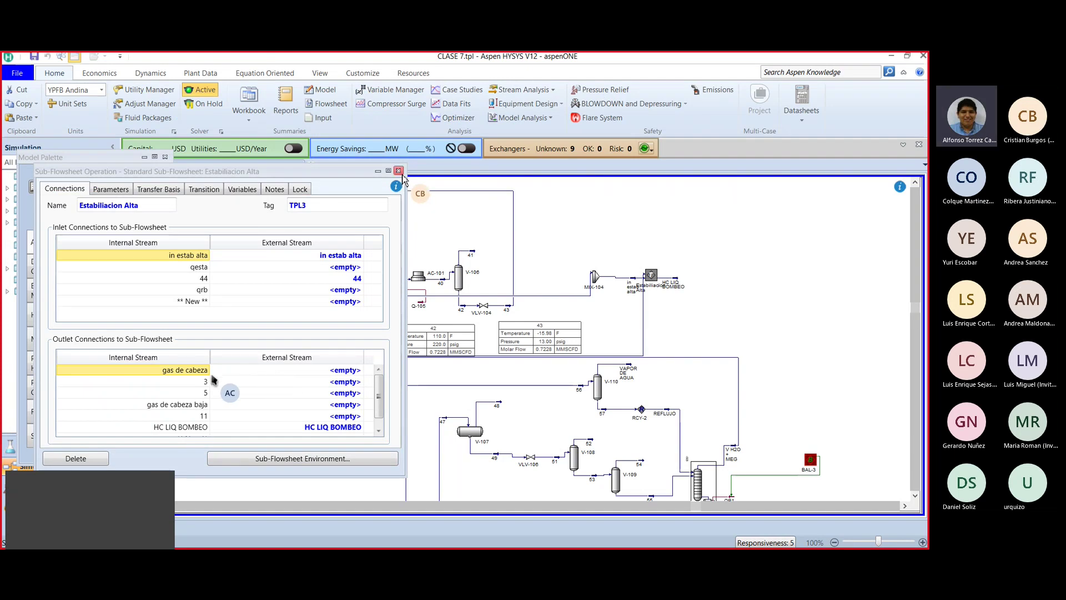
click(379, 430)
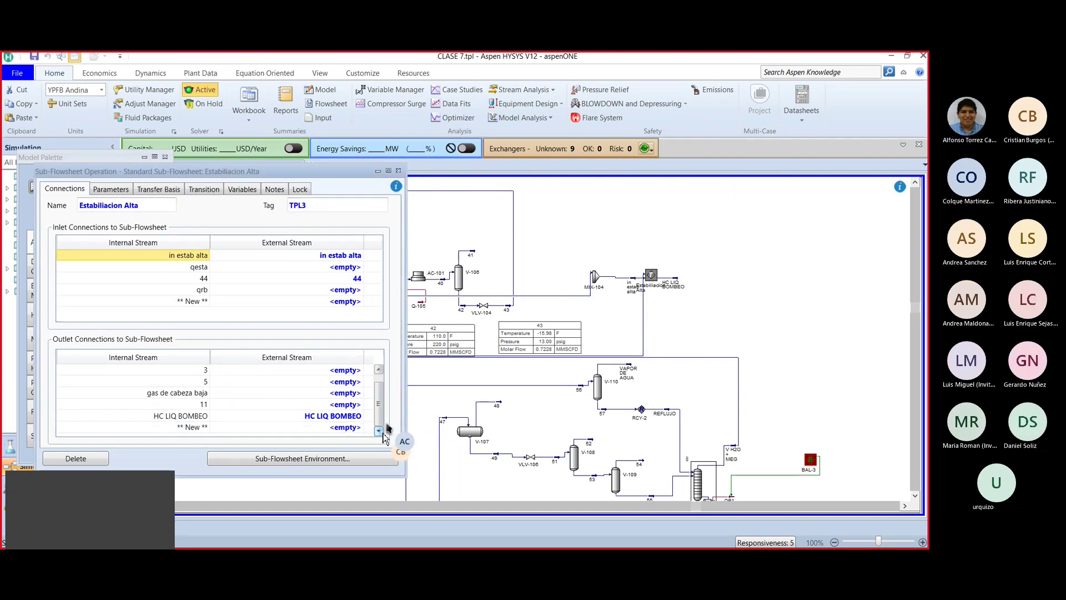
click(379, 370)
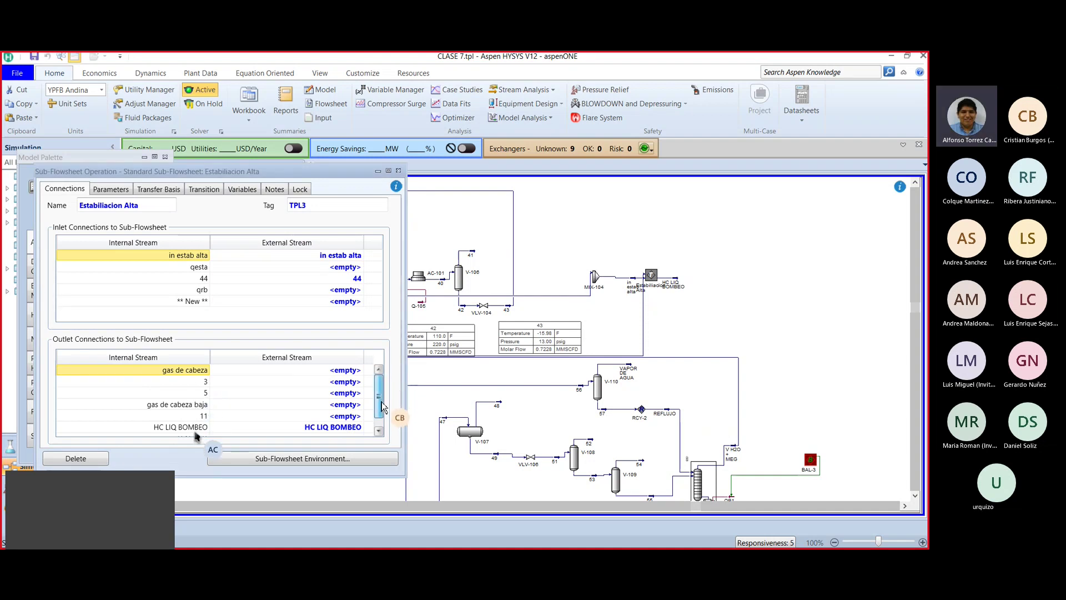
scroll(379, 415, down, 1)
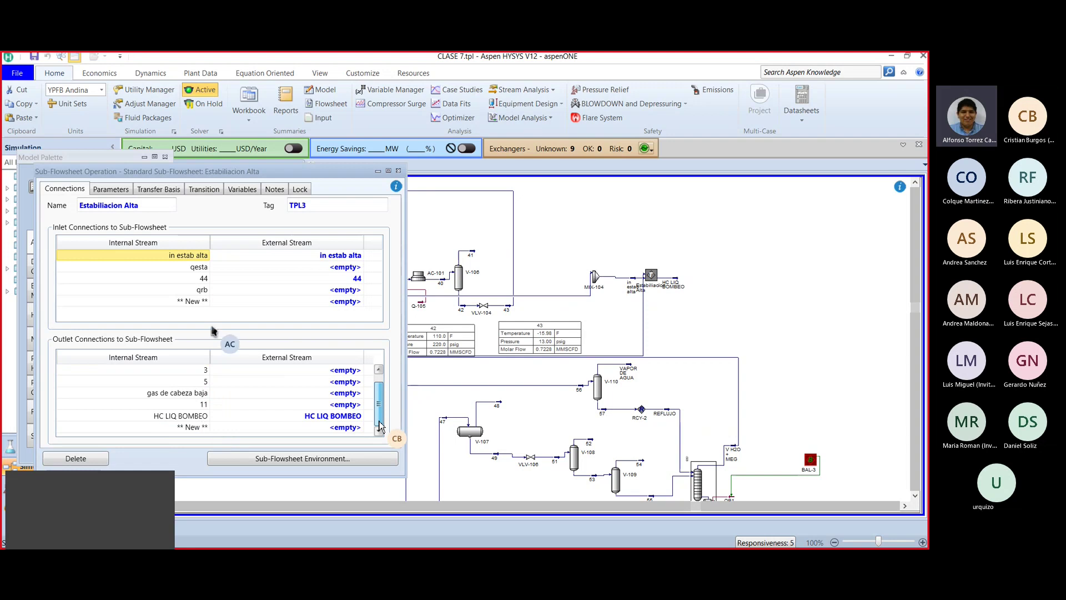
Step: Connect the sub-flowsheet's internal inlet stream qesta to a new external stream named Qesta
click(358, 270)
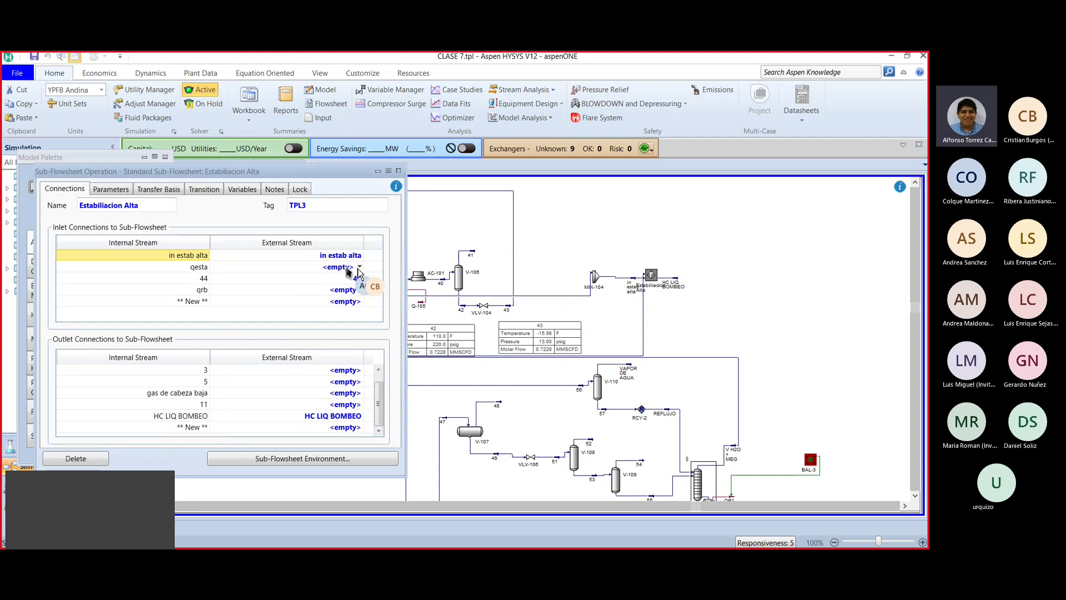
click(359, 268)
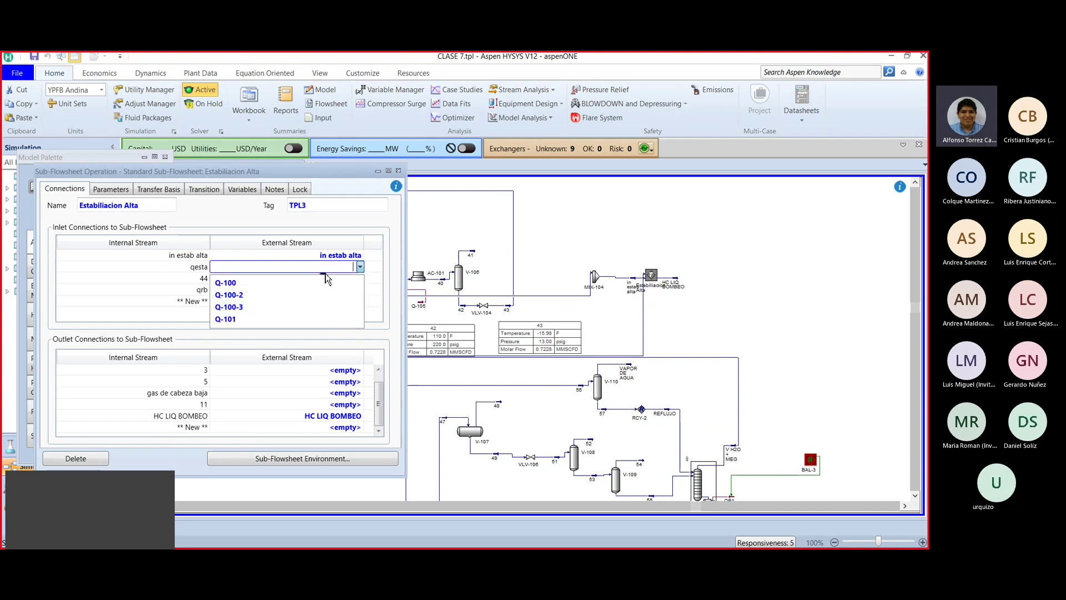
click(359, 268)
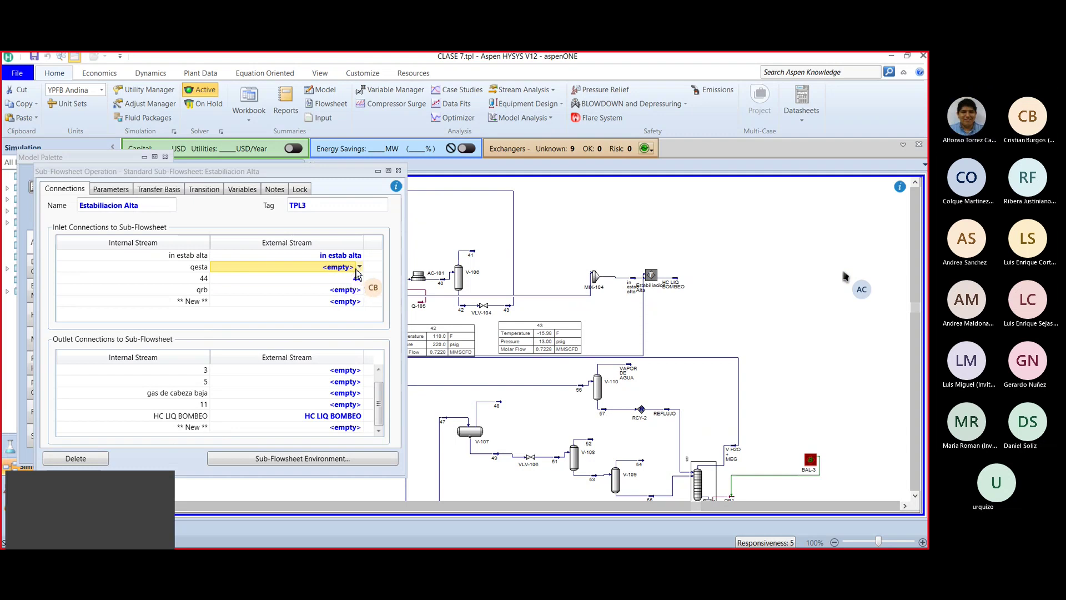
click(359, 268)
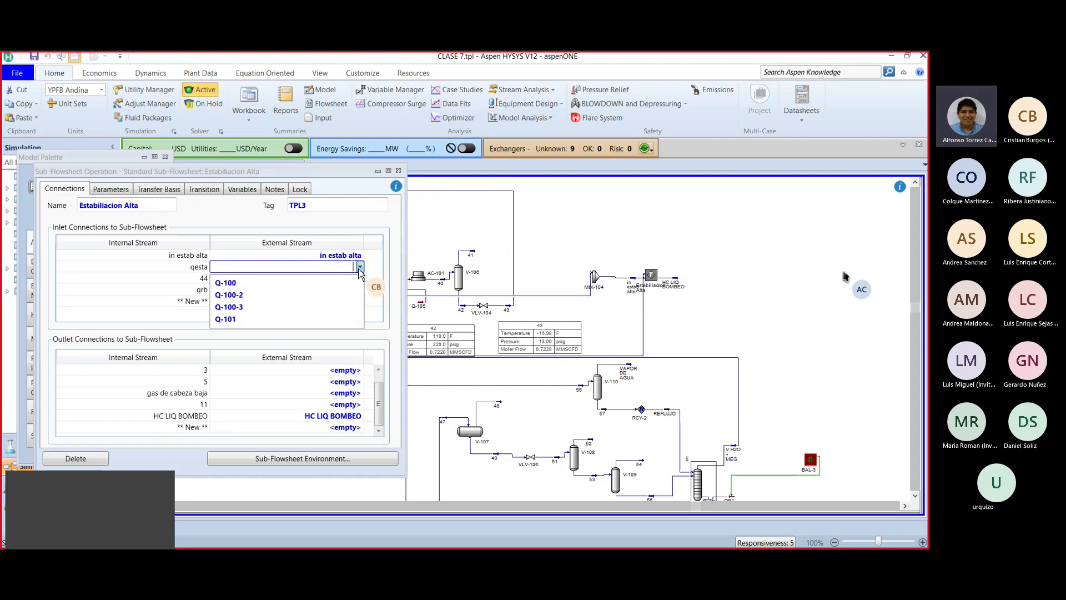
key(Down)
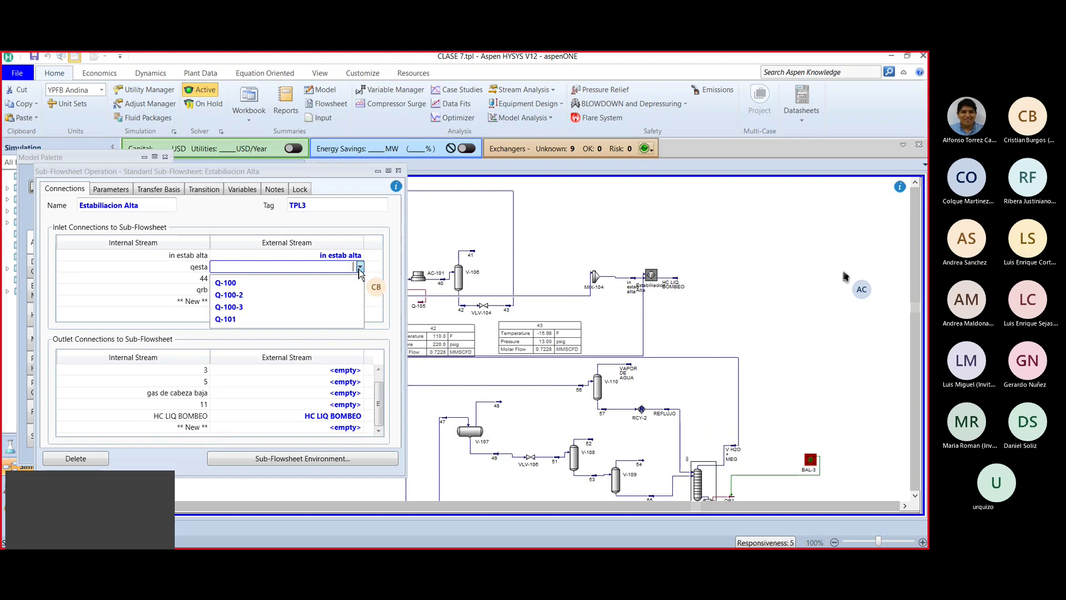
text(Q)
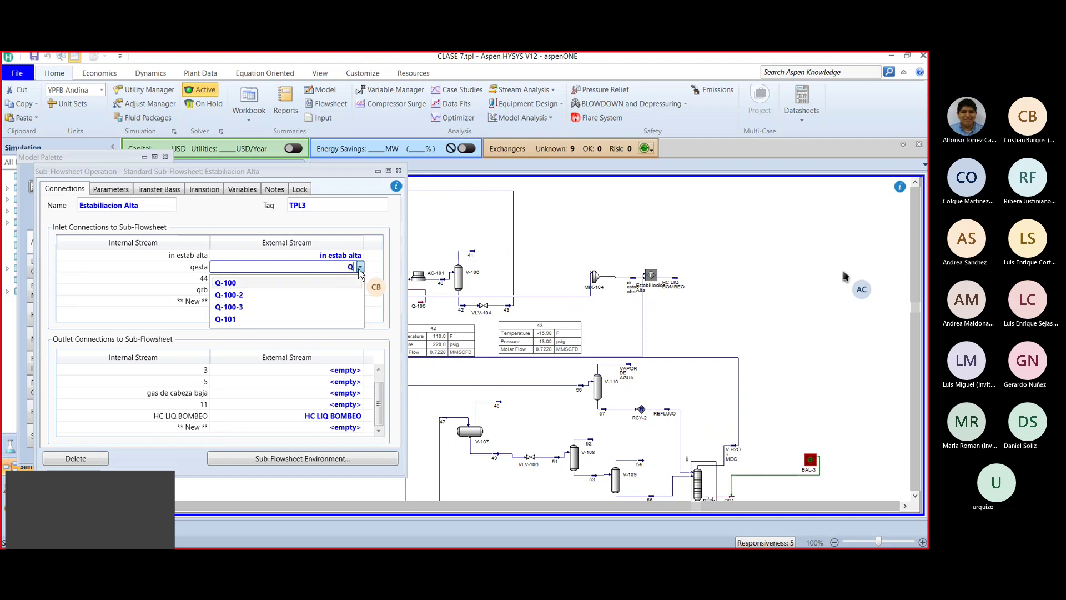
text(q)
key(BackSpace)
text(-)
text(esta)
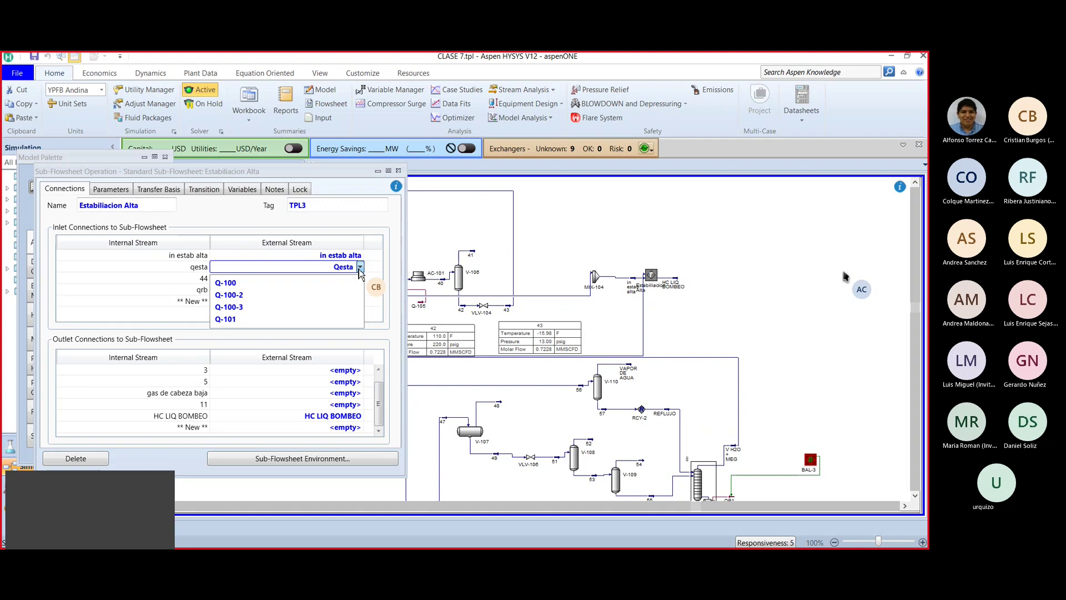
key(Return)
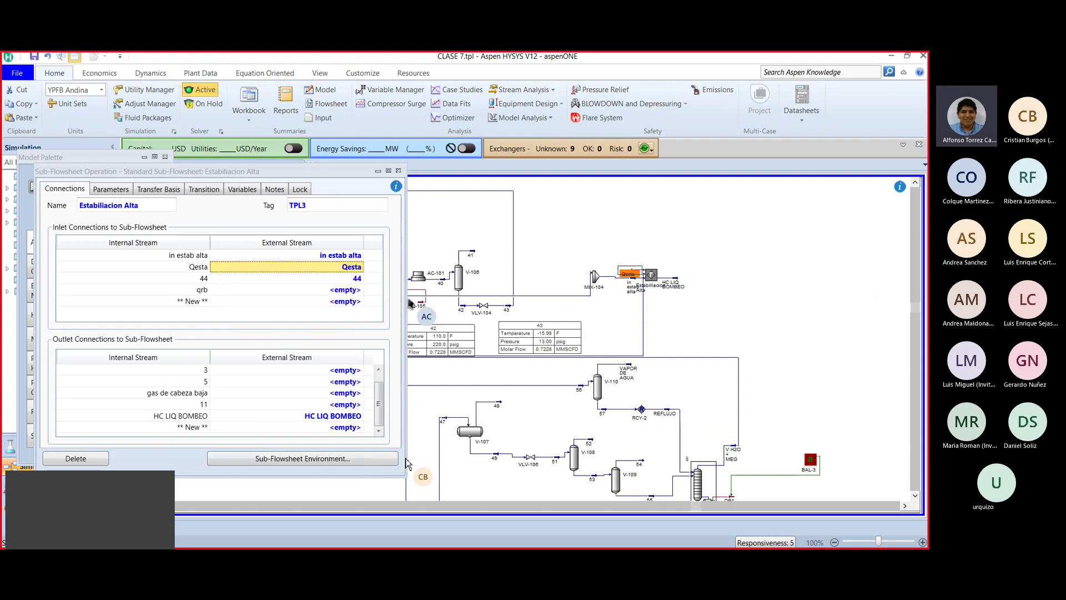
Step: Connect the internal inlet stream qrb to a new external stream named Qrb and close the sub-flowsheet settings
click(359, 290)
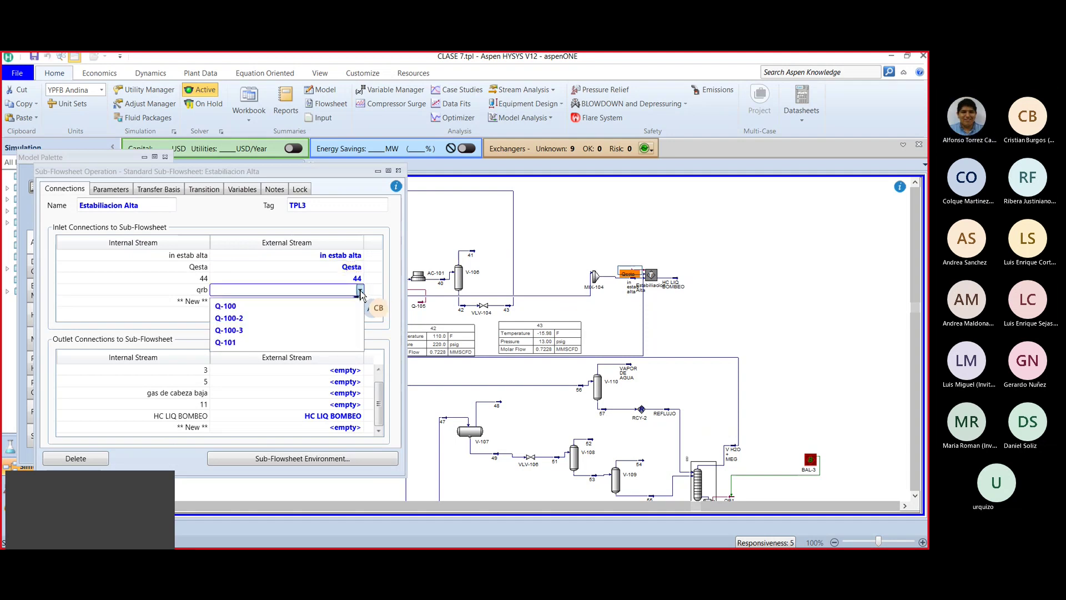
text(Q)
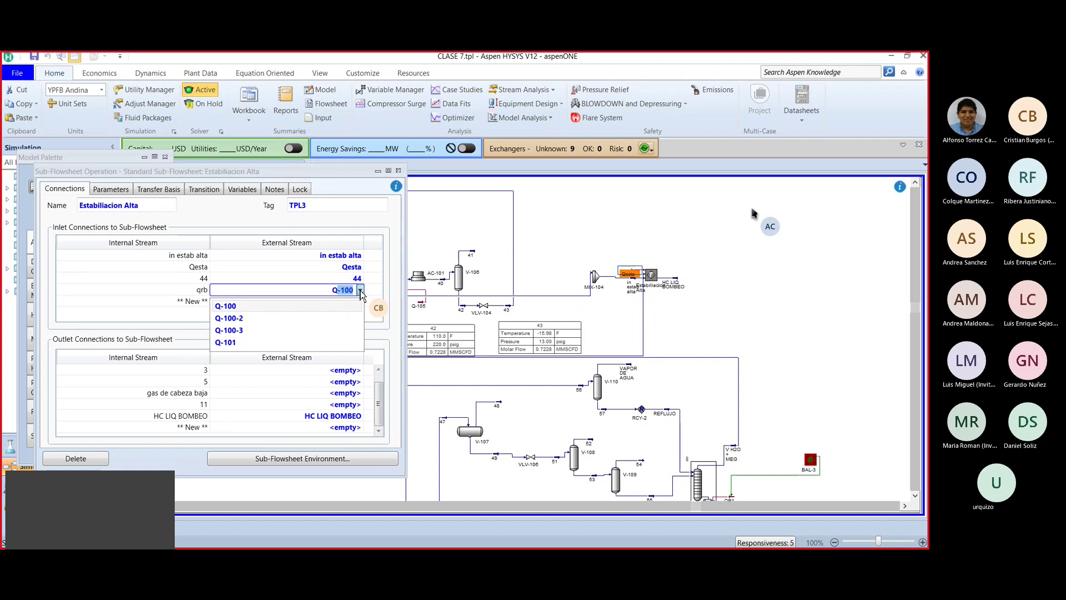
text(rb)
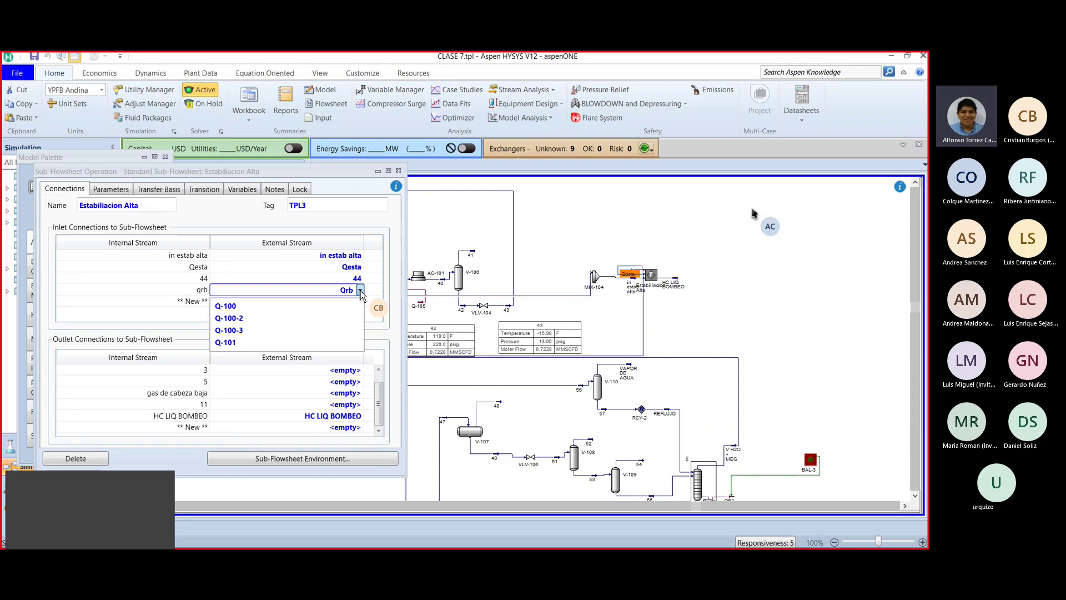
key(Return)
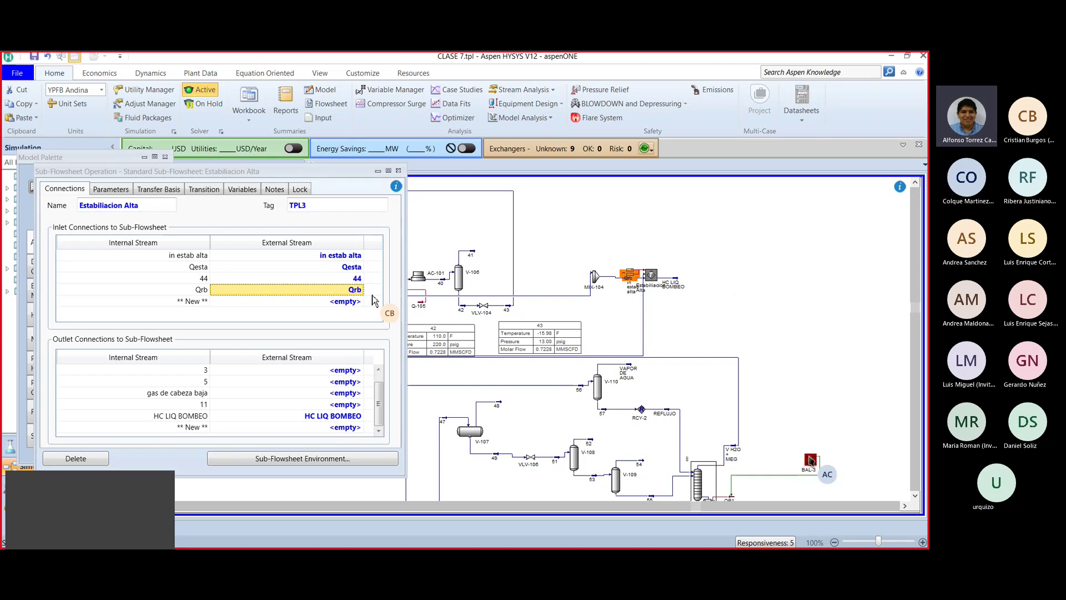
click(399, 171)
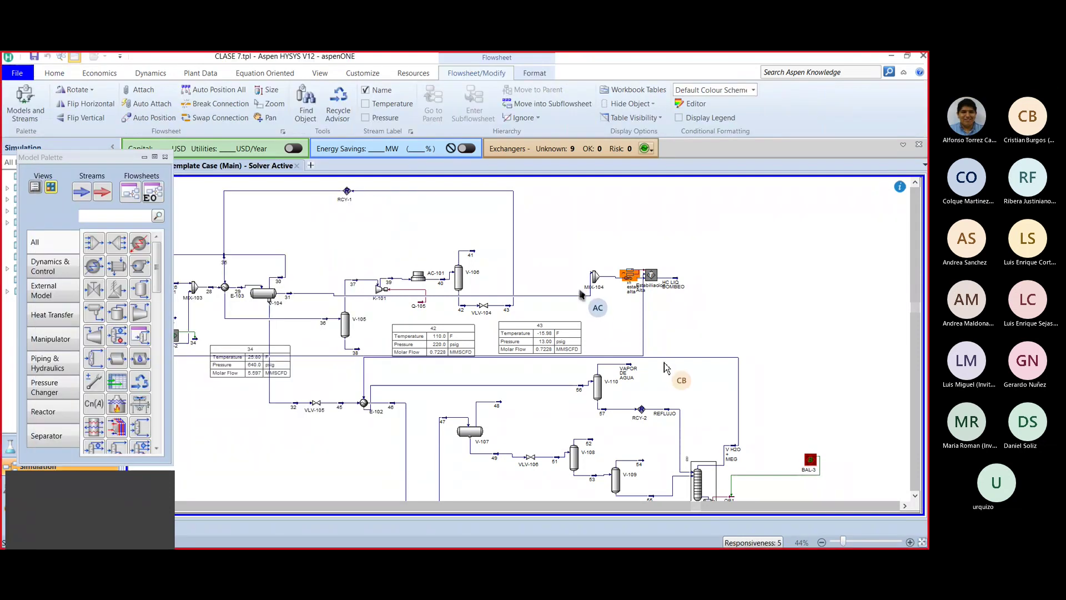
Step: Open balance BAL-3 and add Qesta and Qrb to its outlet streams alongside QR1
double_click(813, 466)
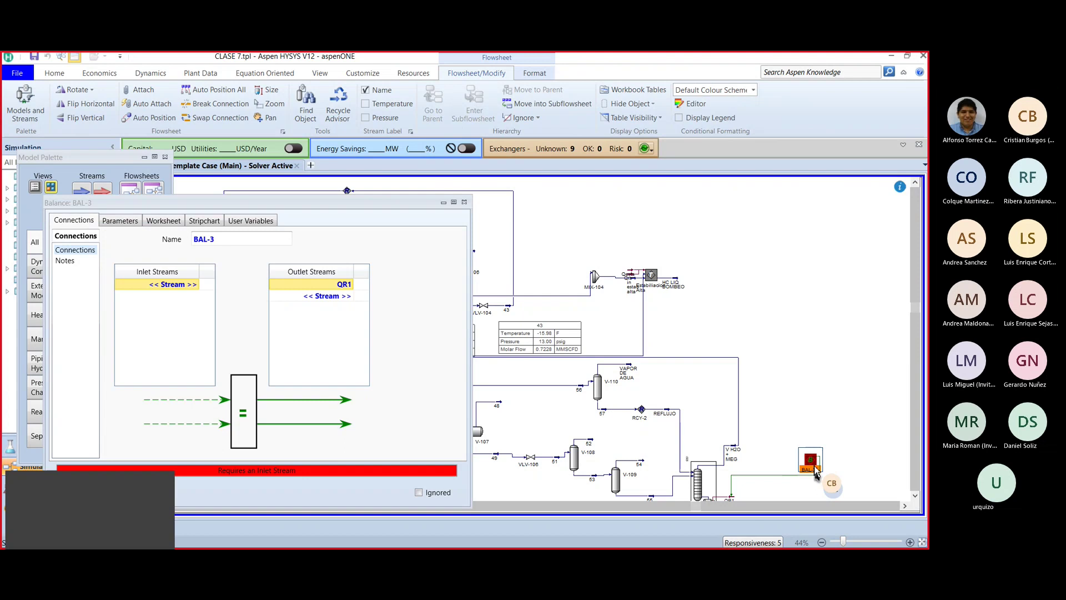
click(350, 297)
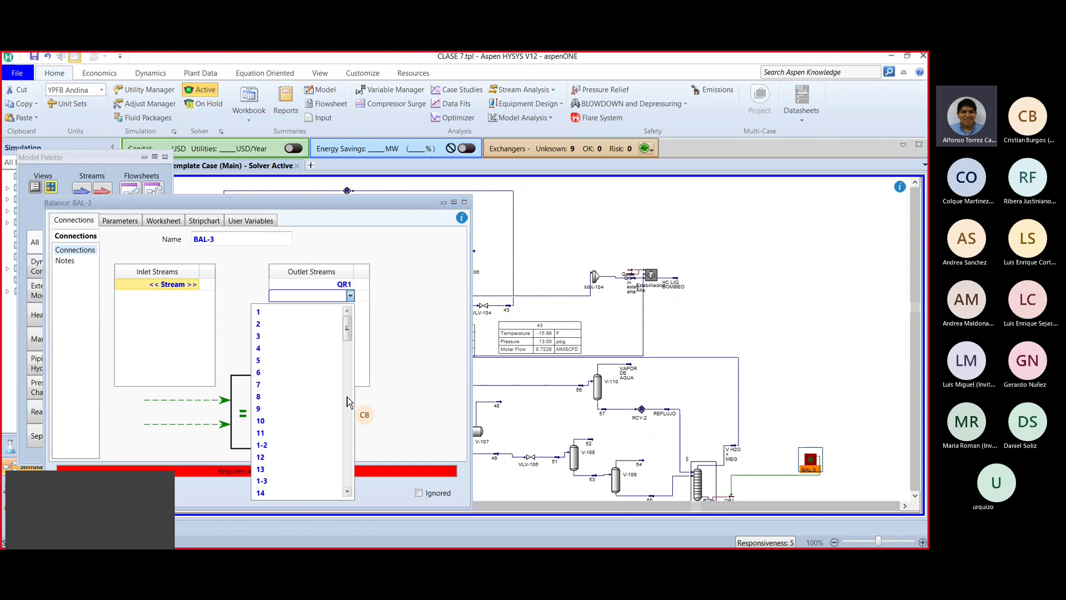
scroll(332, 399, down, 10)
scroll(331, 400, down, 15)
scroll(331, 400, down, 3)
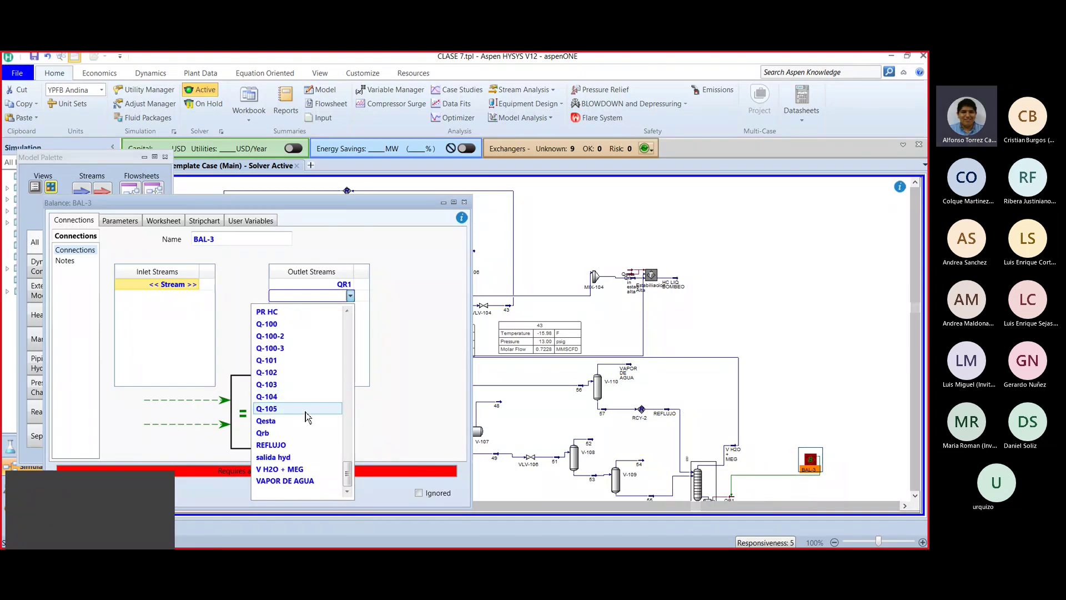
click(266, 421)
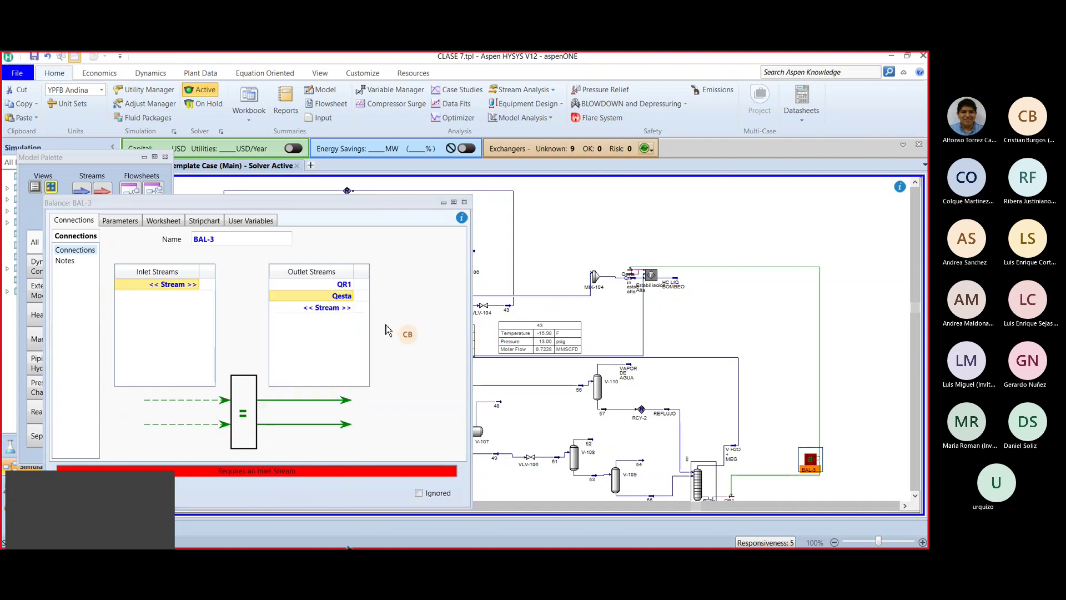
click(350, 308)
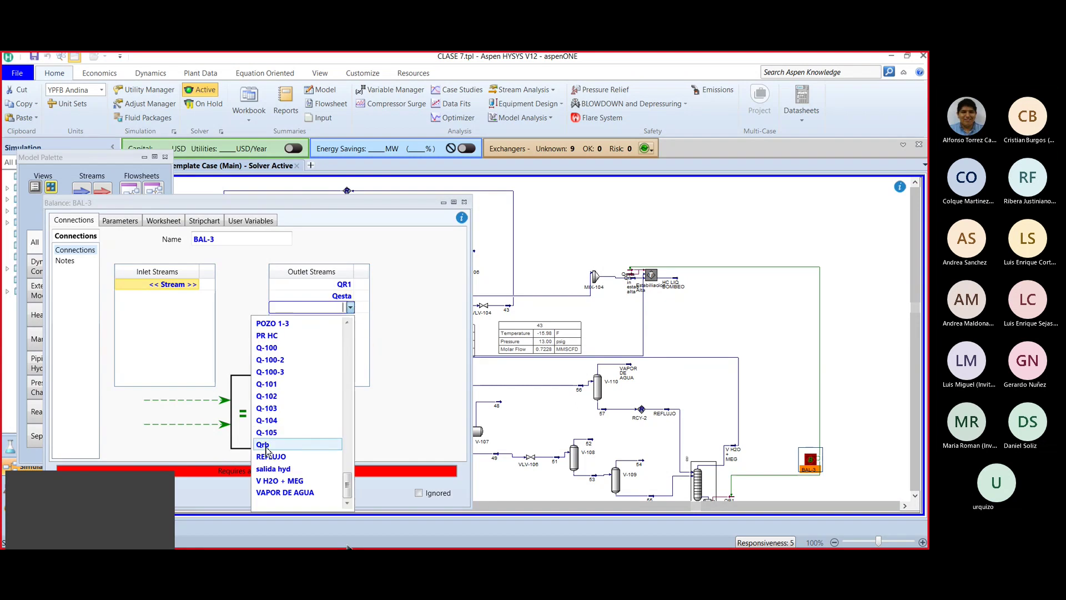
click(263, 444)
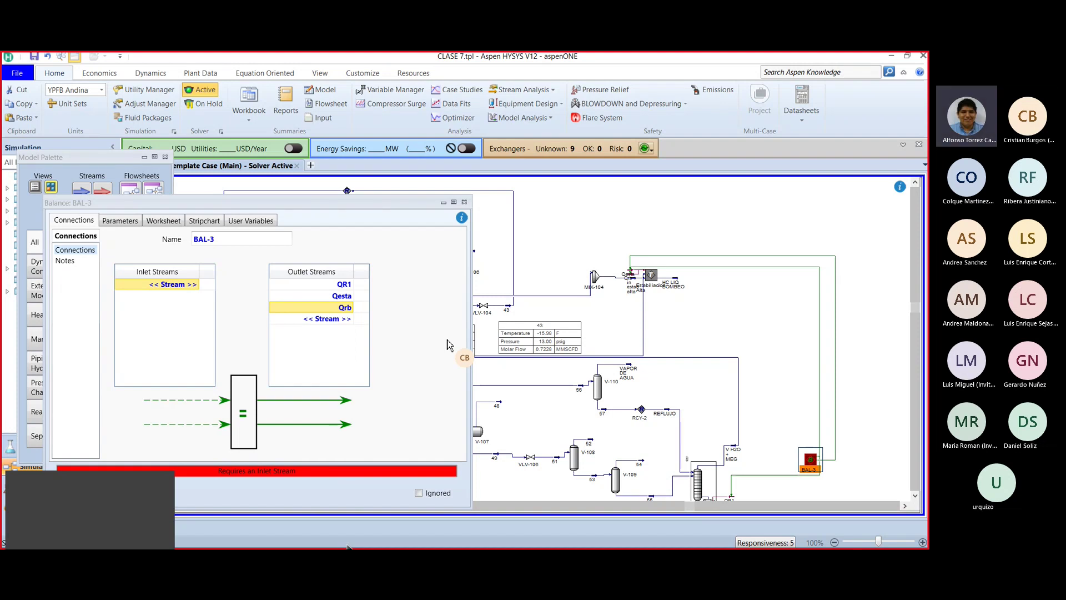
Step: Try to add a new stream named qcalentador as the inlet of balance BAL-3
click(165, 283)
text(q)
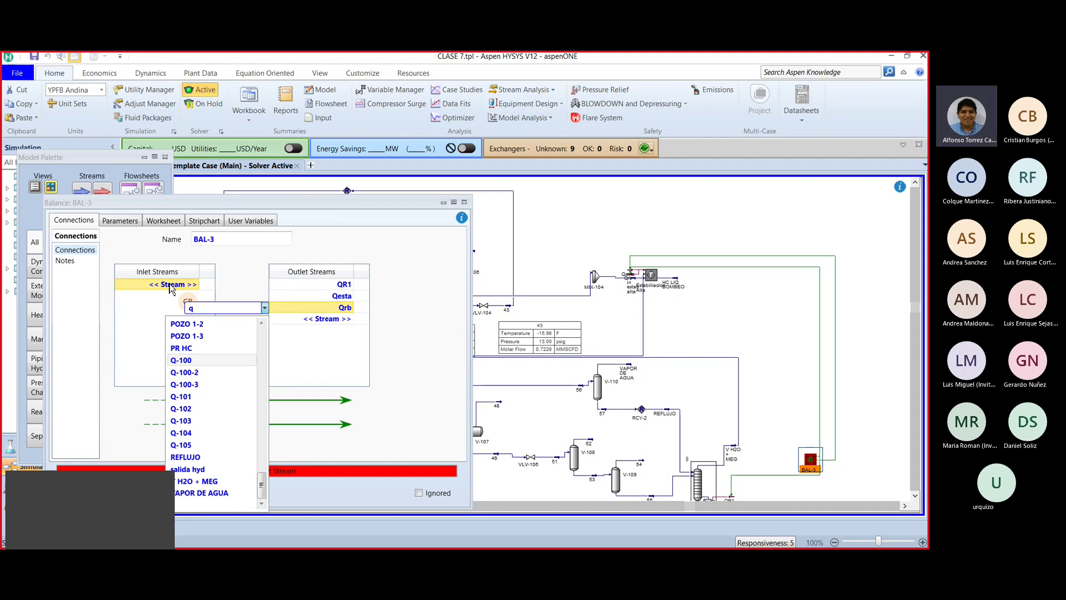
text(ca)
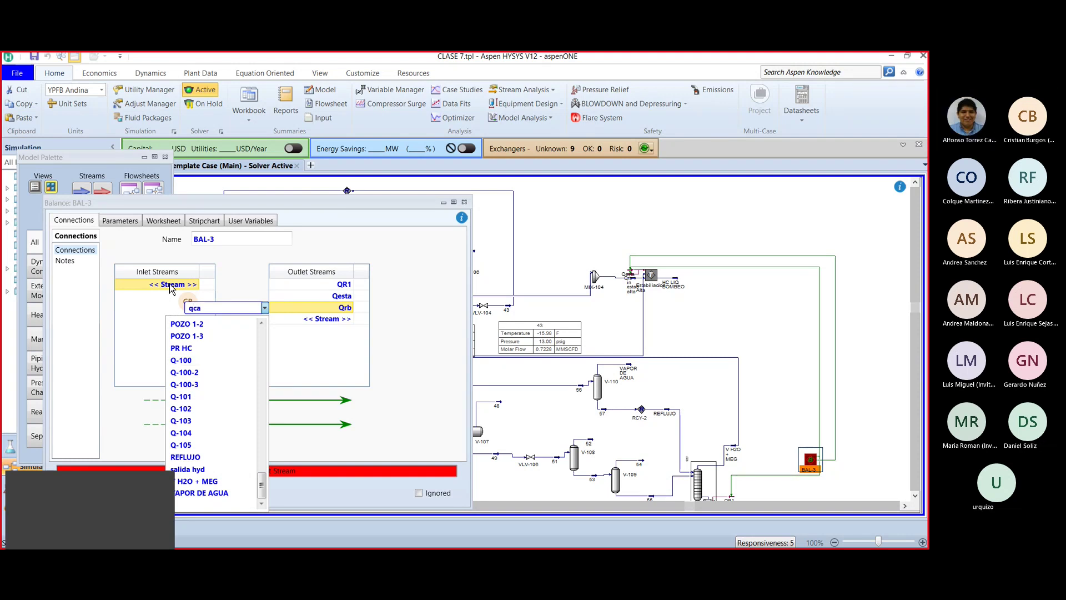
text(lentador)
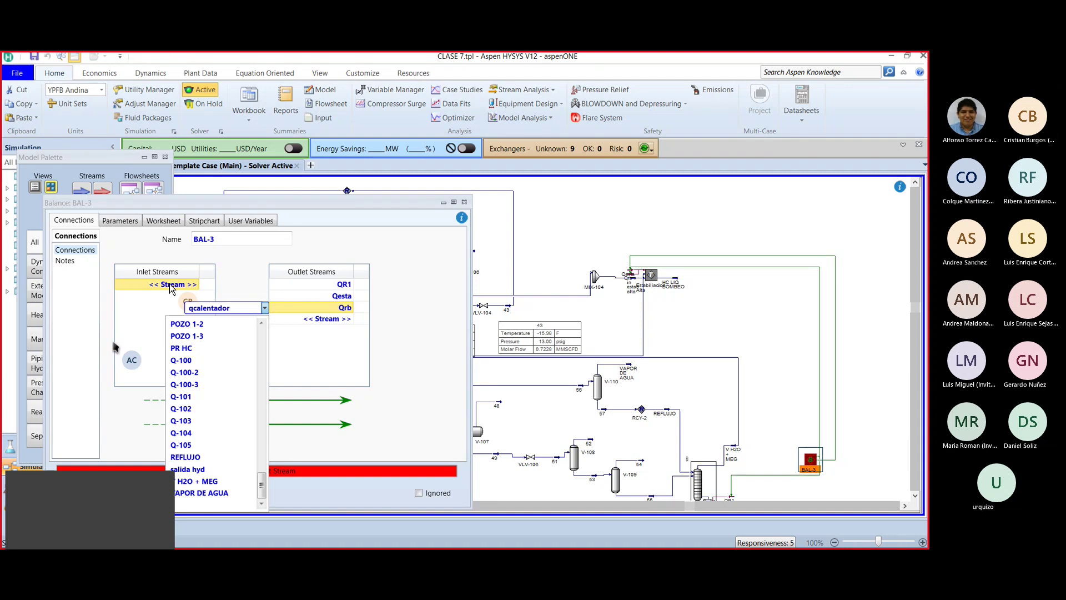
key(Return)
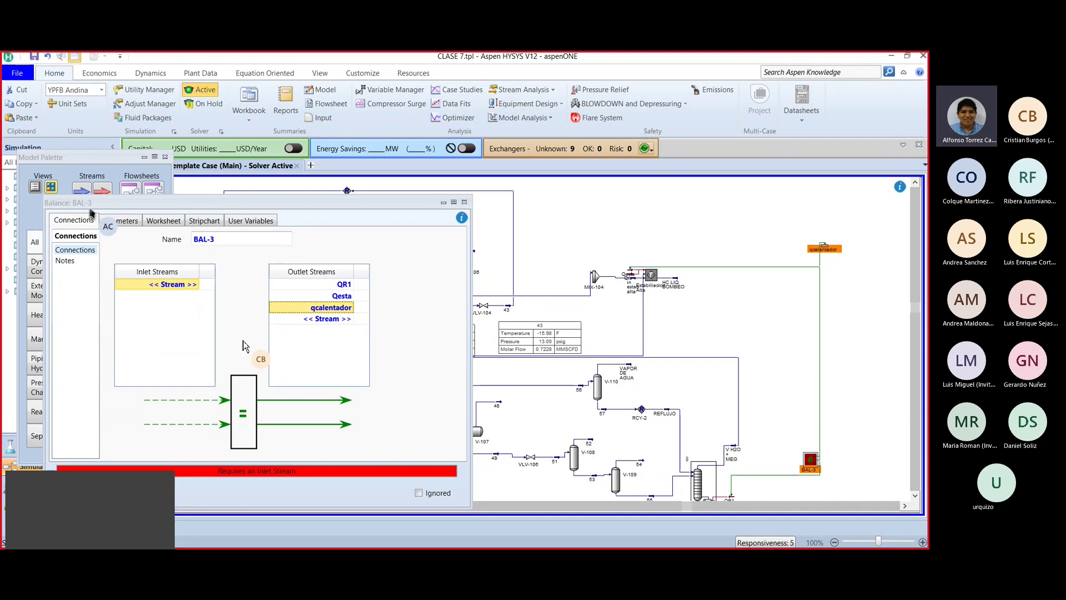
Step: Set the balance type of BAL-3 to Heat Flow and reassign its third outlet stream to Qrb
click(117, 221)
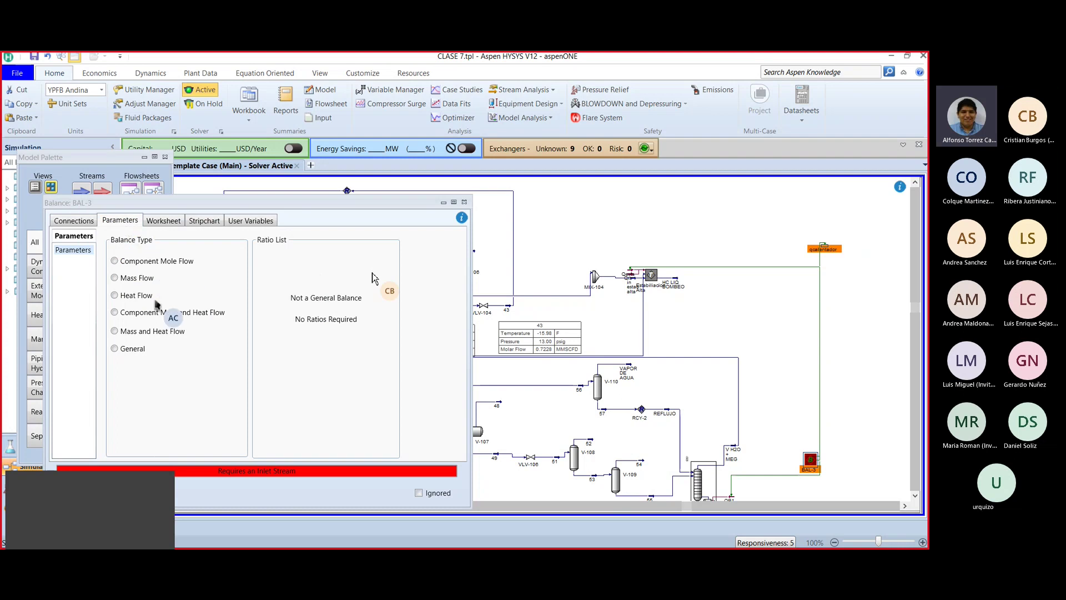
click(115, 295)
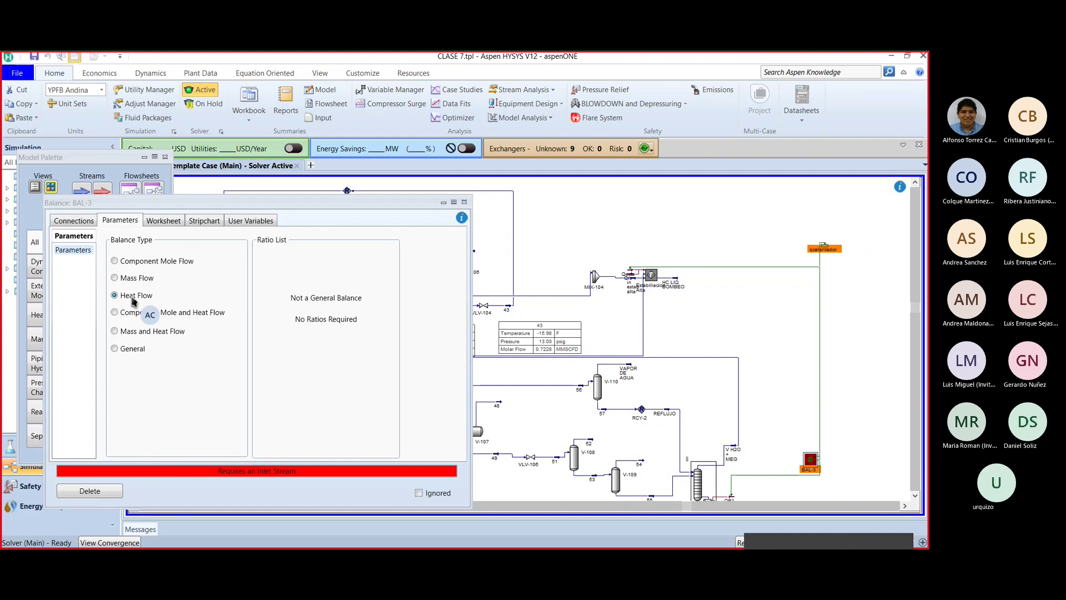
click(77, 220)
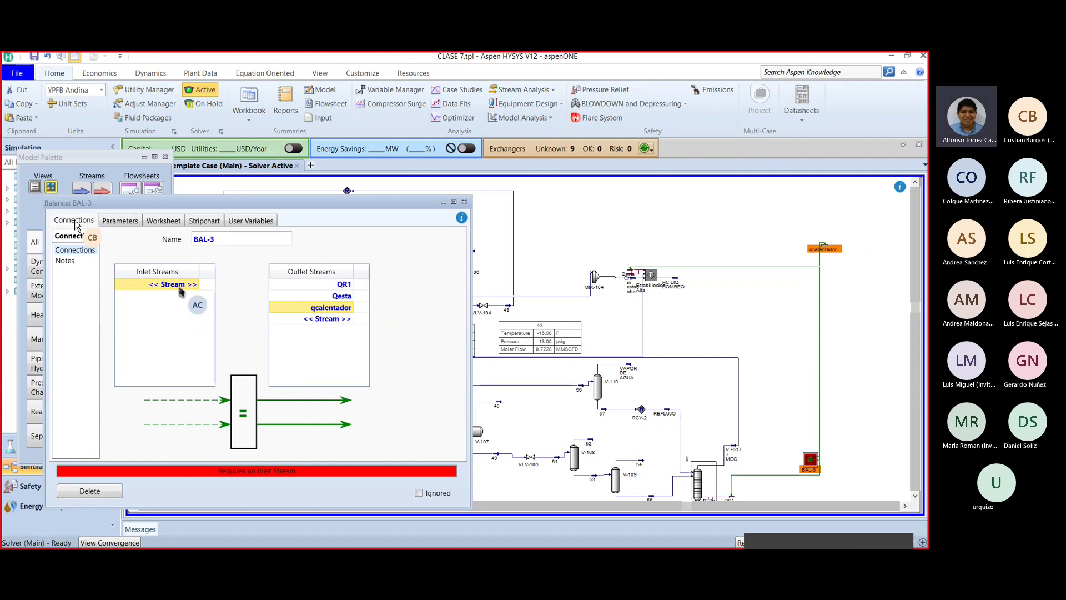
click(334, 309)
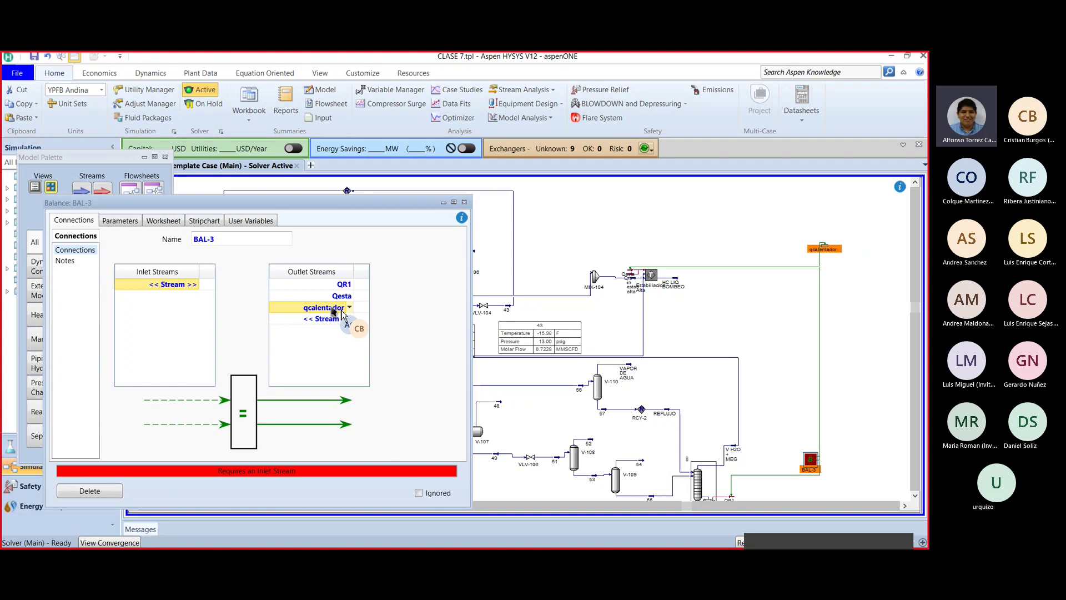
click(351, 308)
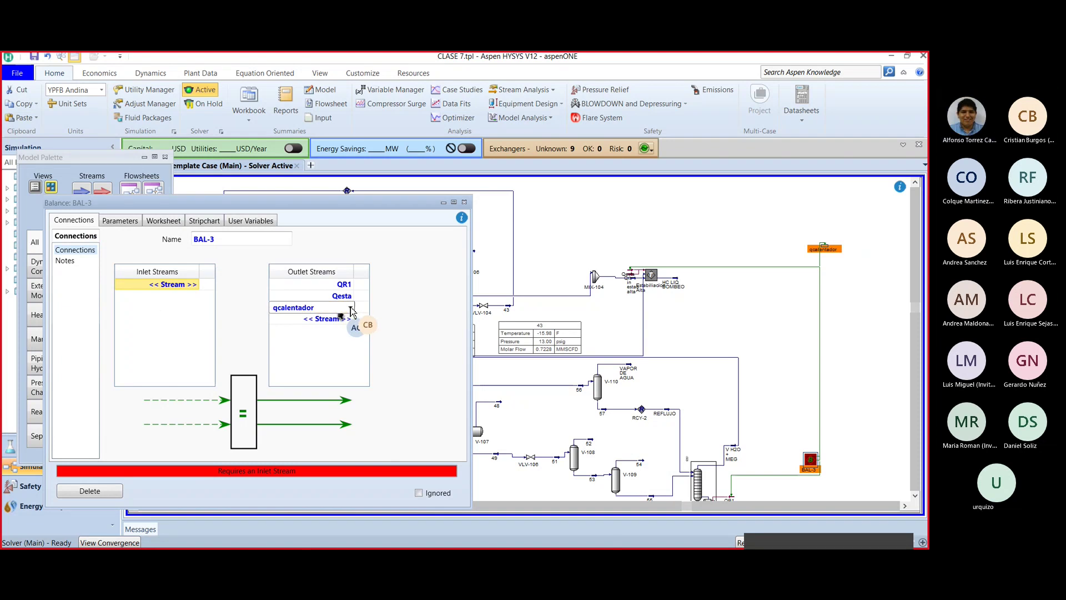
click(351, 309)
Step: Connect qcalentador as the inlet stream of BAL-3, review the balance type and close the balance settings
click(197, 285)
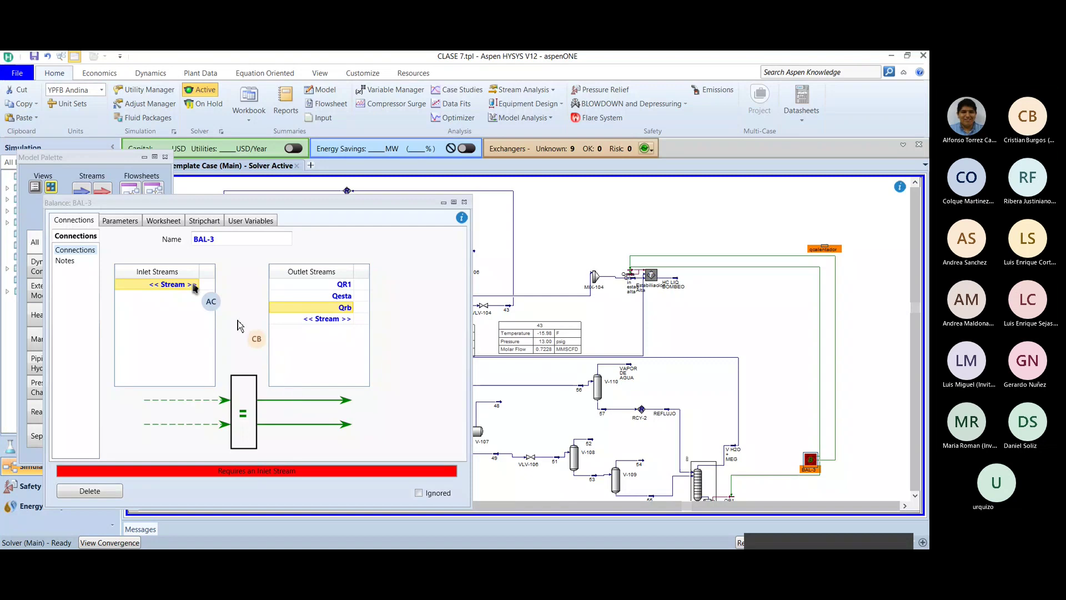
click(195, 285)
click(167, 287)
click(194, 285)
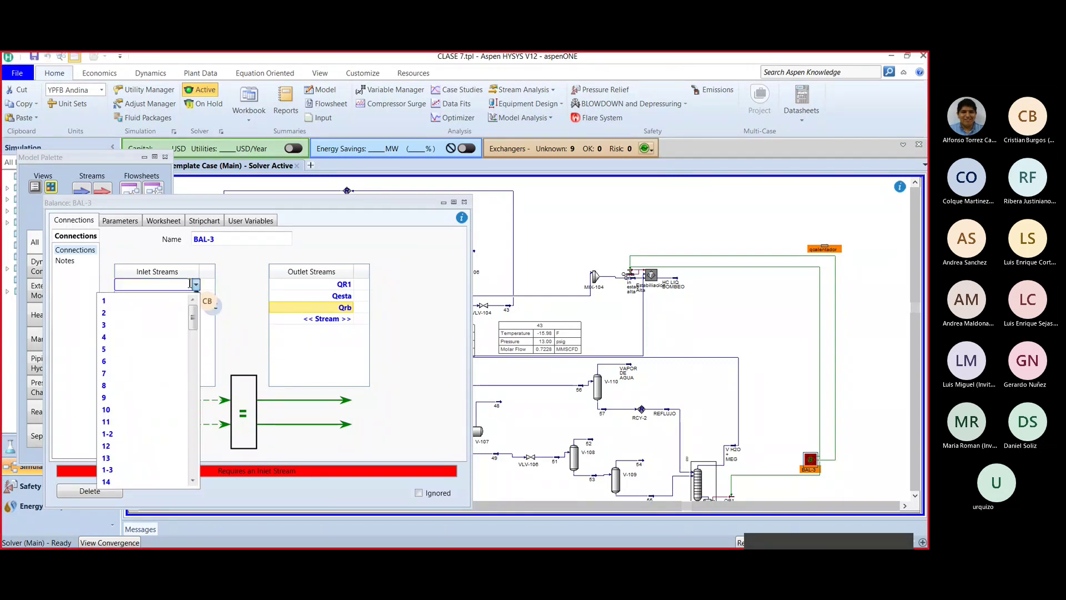
text(Q-)
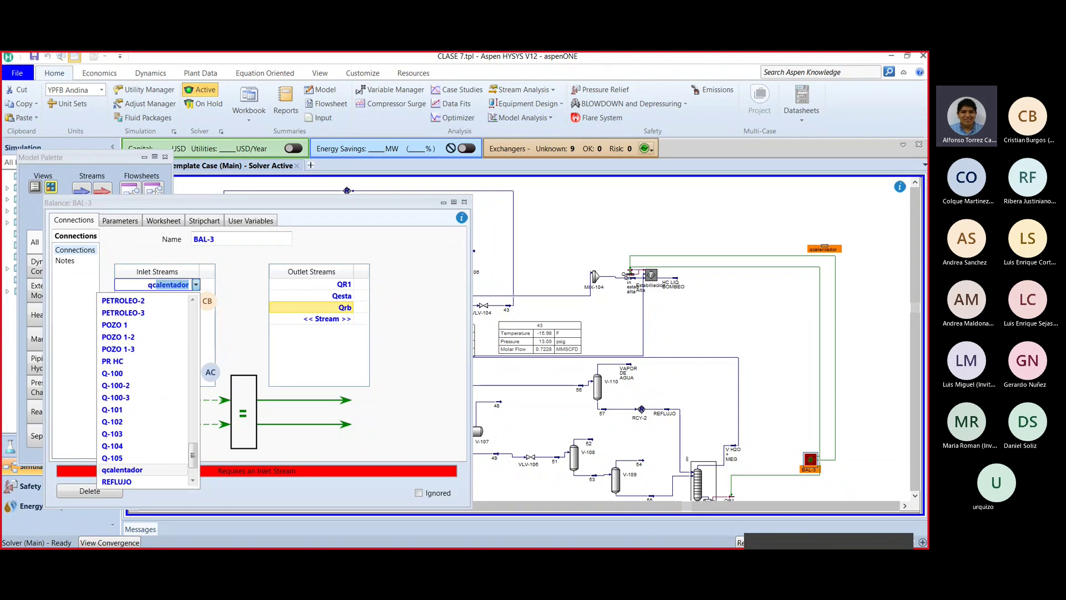
key(BackSpace)
key(BackSpace)
key(BackSpace)
text(qc)
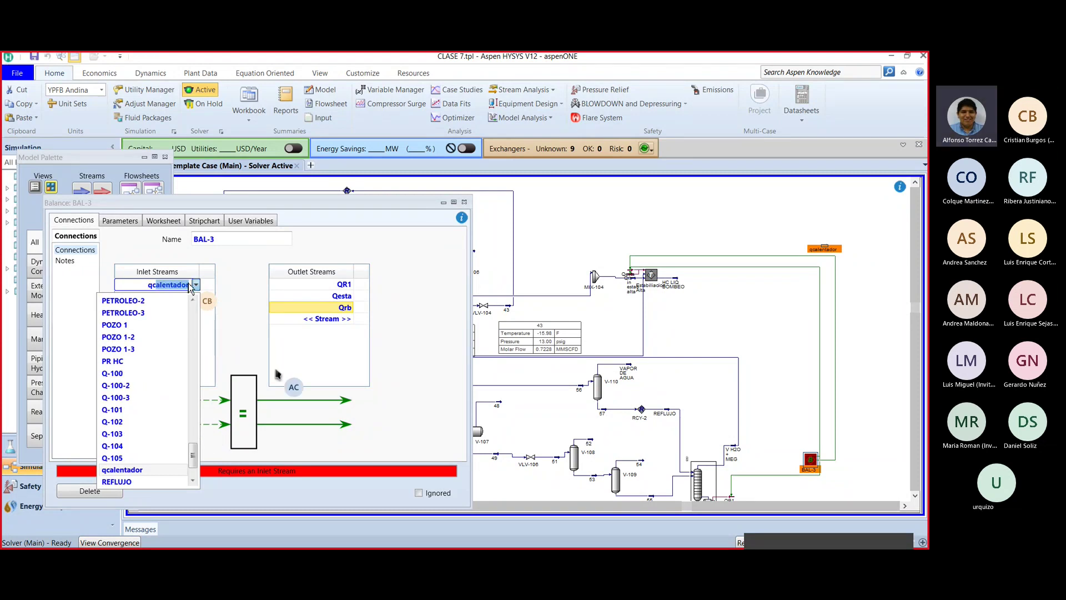
click(117, 470)
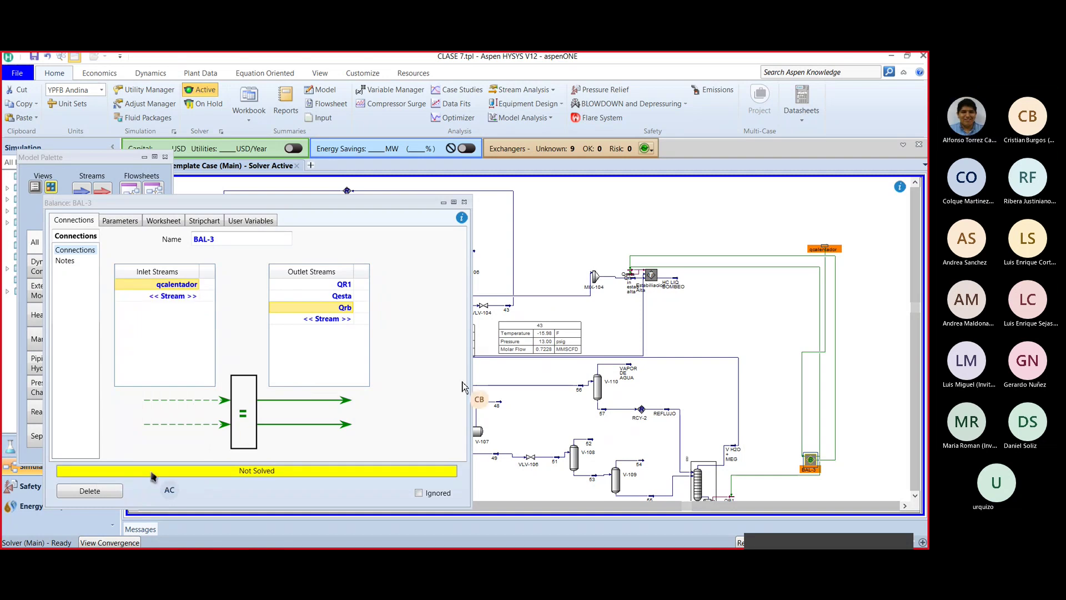
click(132, 223)
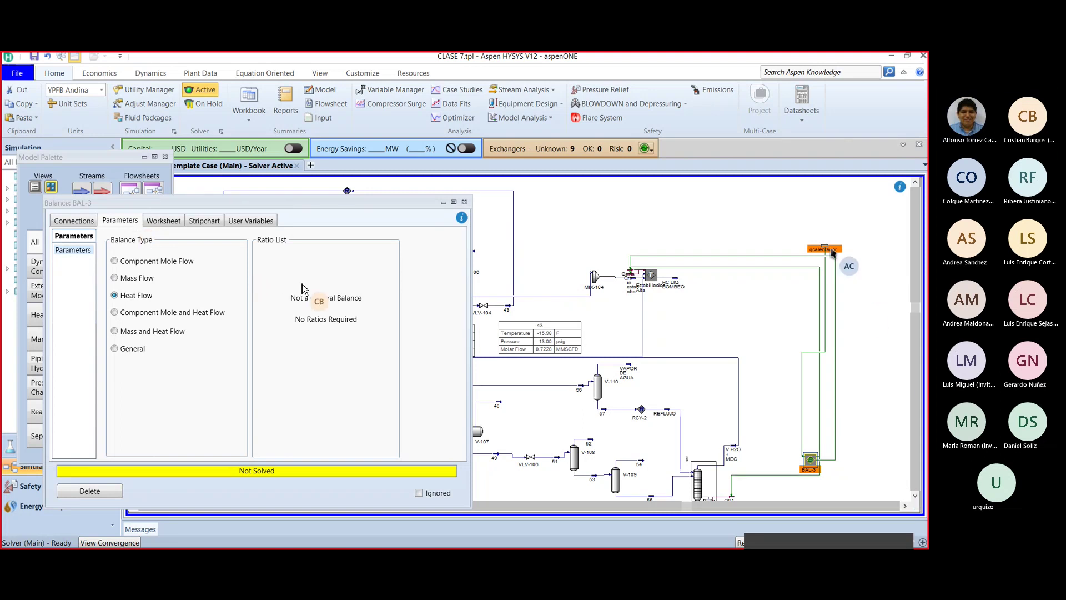
click(464, 202)
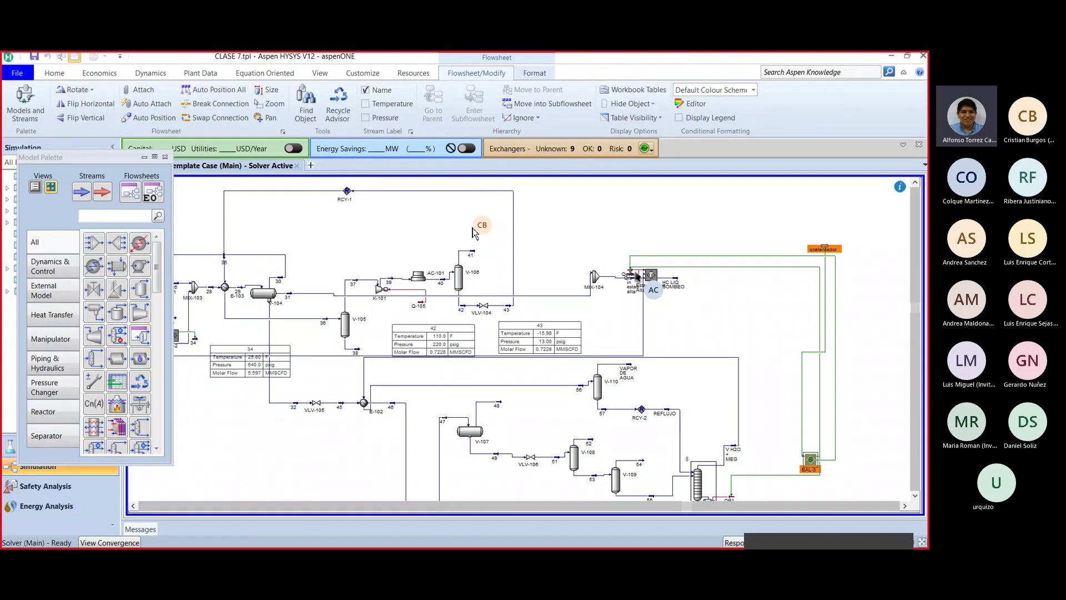
Step: Reroute the upper green balance line higher and move the Qesta and Qrb arrows clear of the Estabiliacion Alta sub-flowsheet inlet
scroll(698, 327, up, 5)
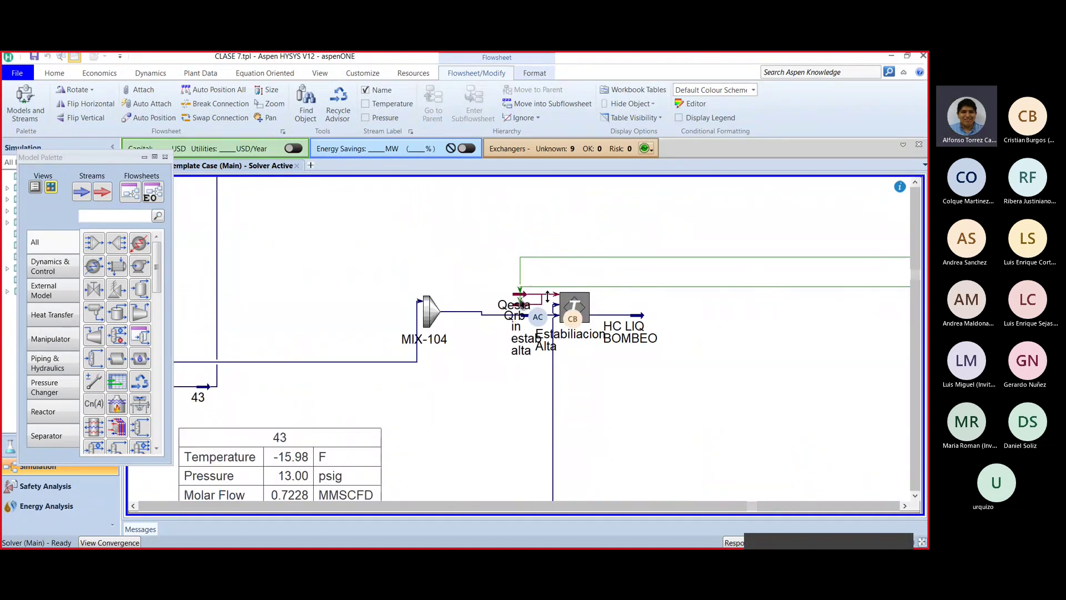
mouse_move(522, 307)
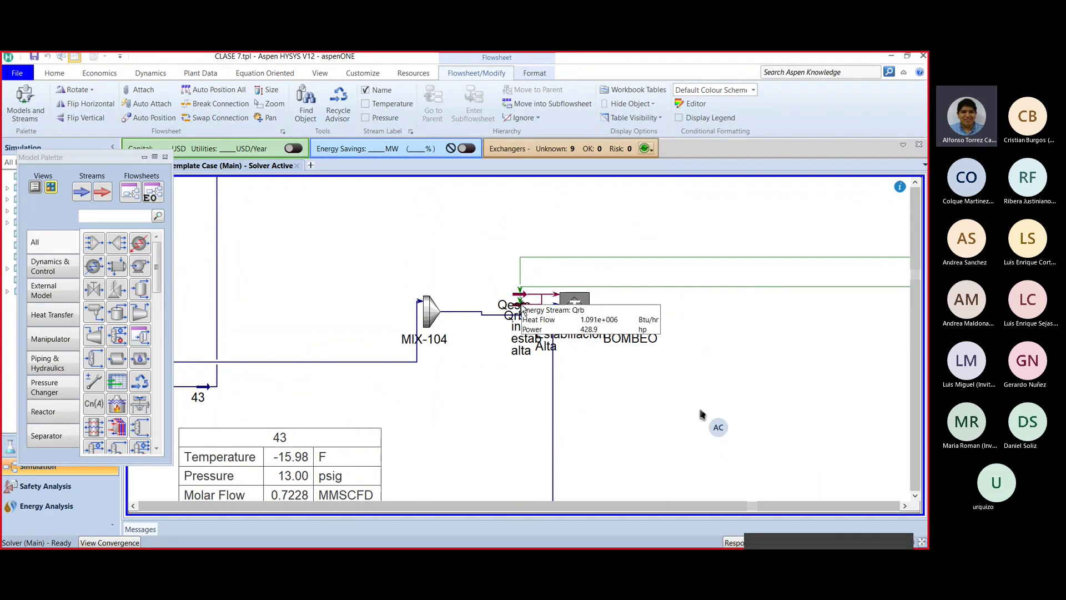
drag(528, 258, 536, 205)
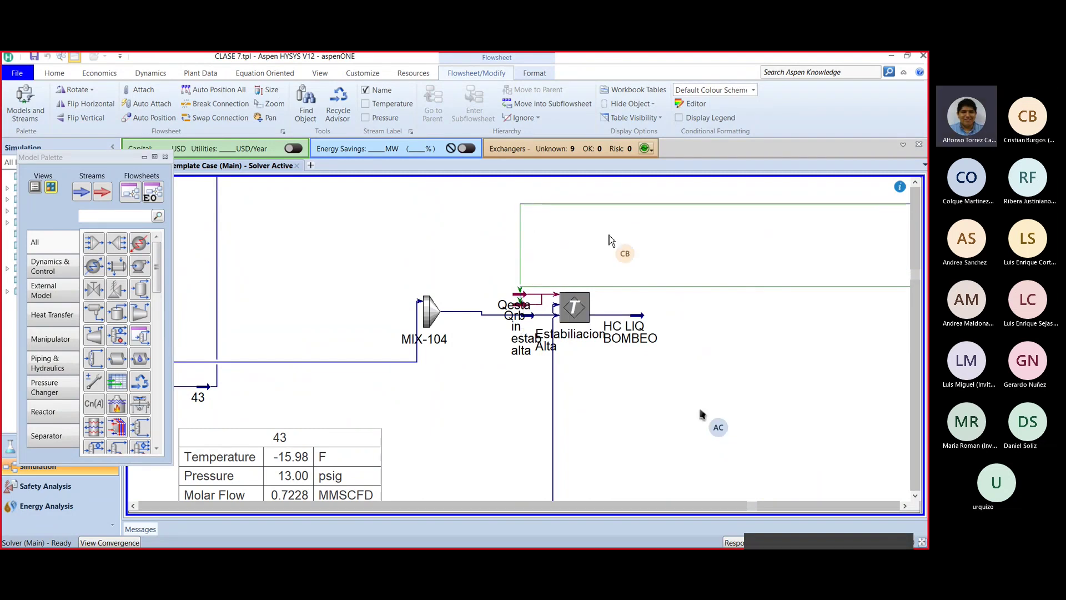
mouse_move(519, 298)
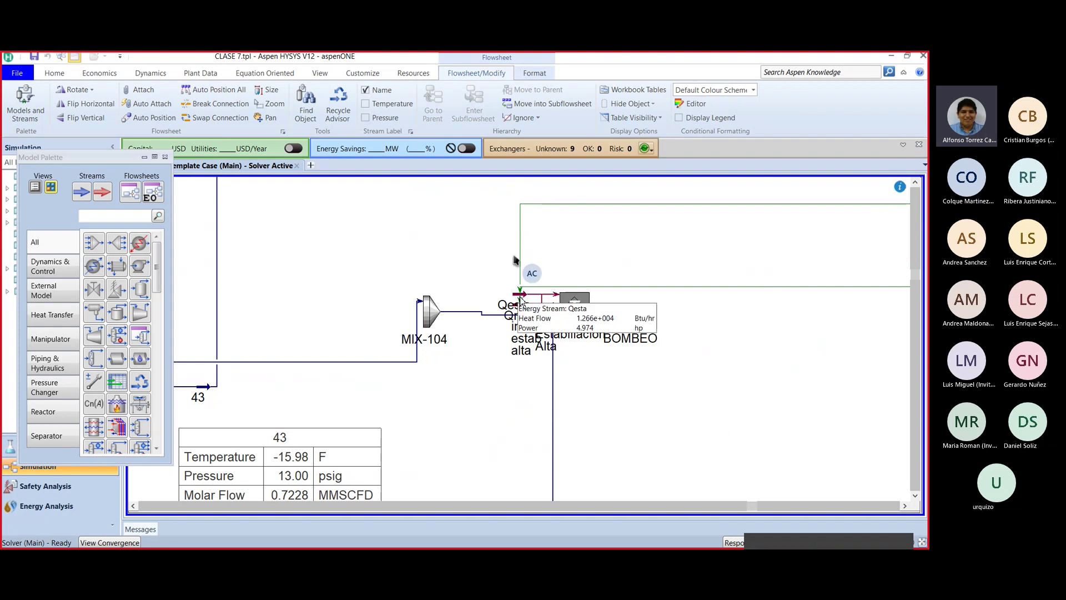
click(521, 300)
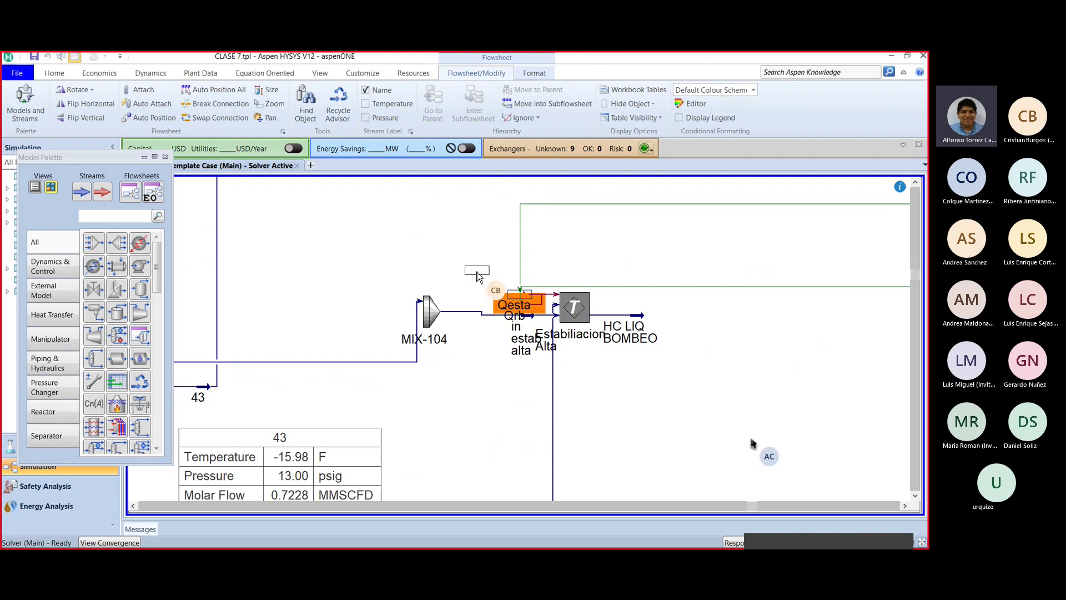
drag(478, 276, 478, 277)
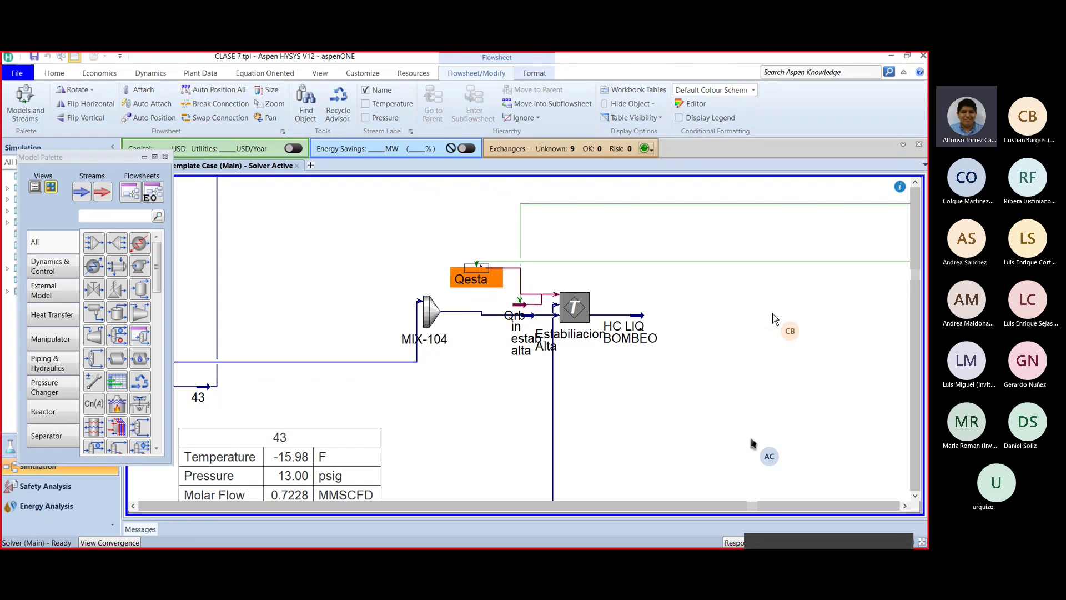
click(775, 317)
mouse_move(521, 308)
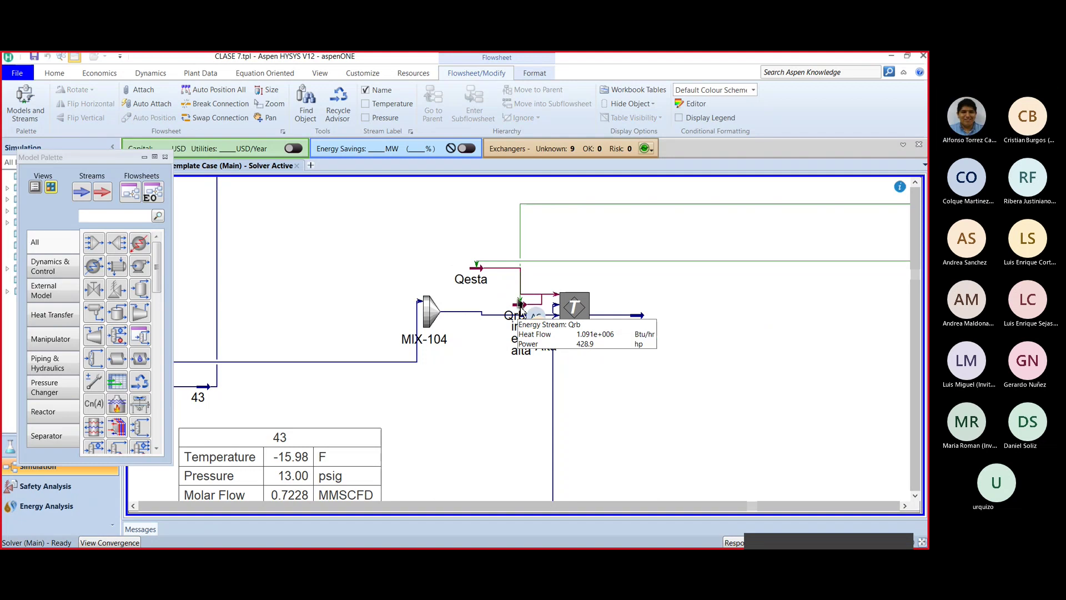
drag(520, 306, 470, 295)
click(661, 247)
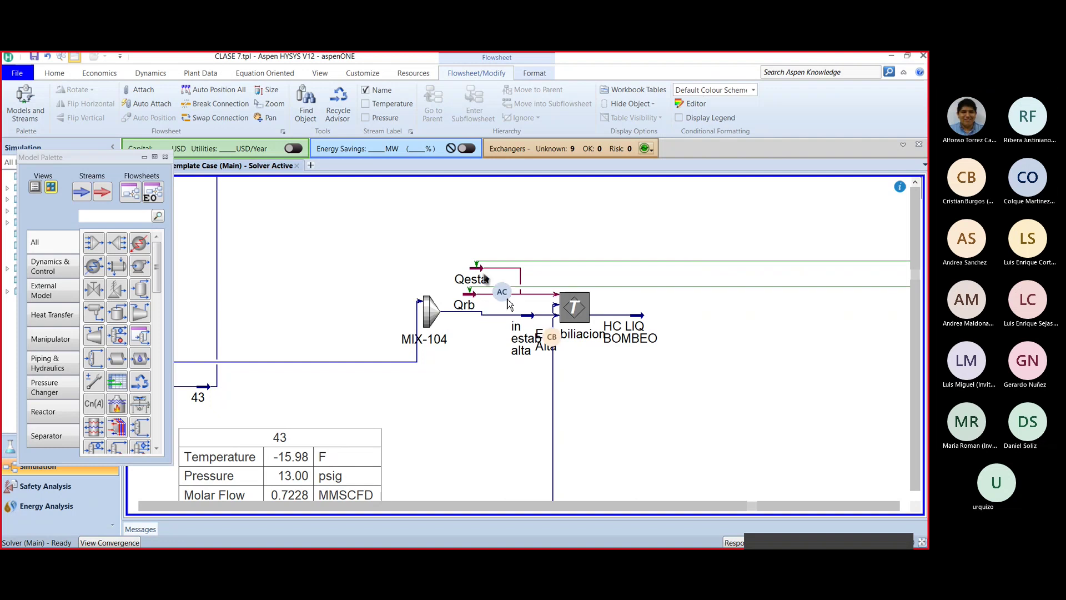
Step: Check the heat flows of energy streams Qesta and Qrb and locate BAL-3 with qcalentador in the flowsheet
mouse_move(485, 274)
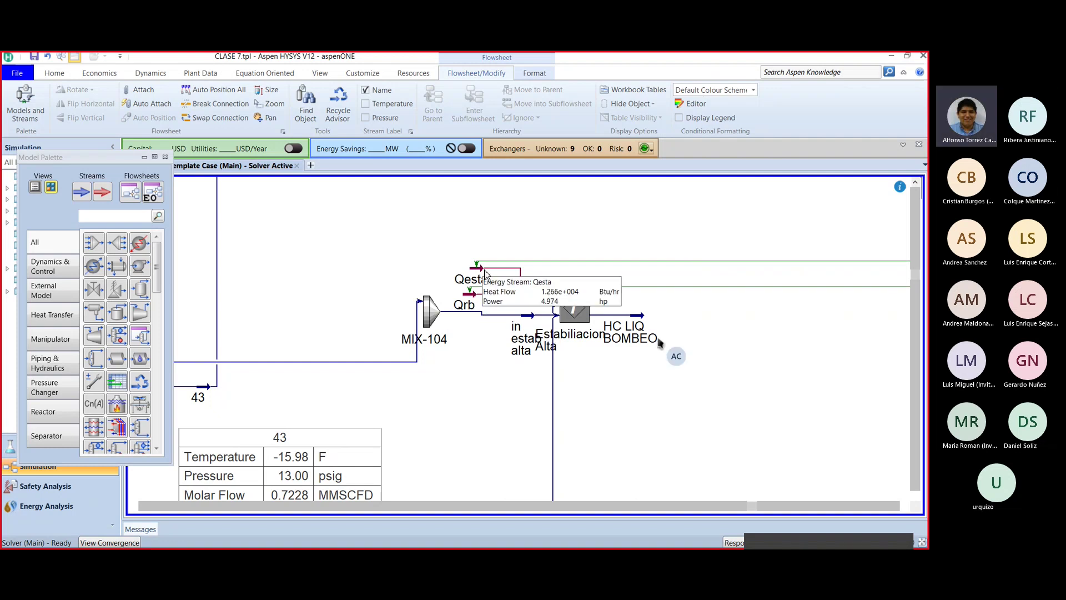
mouse_move(475, 300)
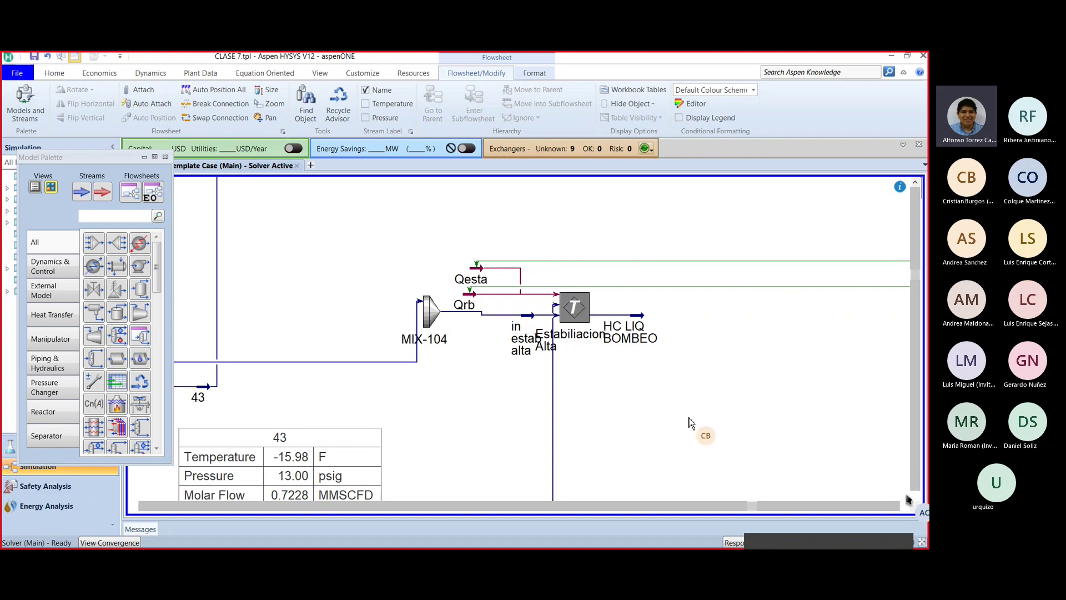
scroll(765, 458, down, 2)
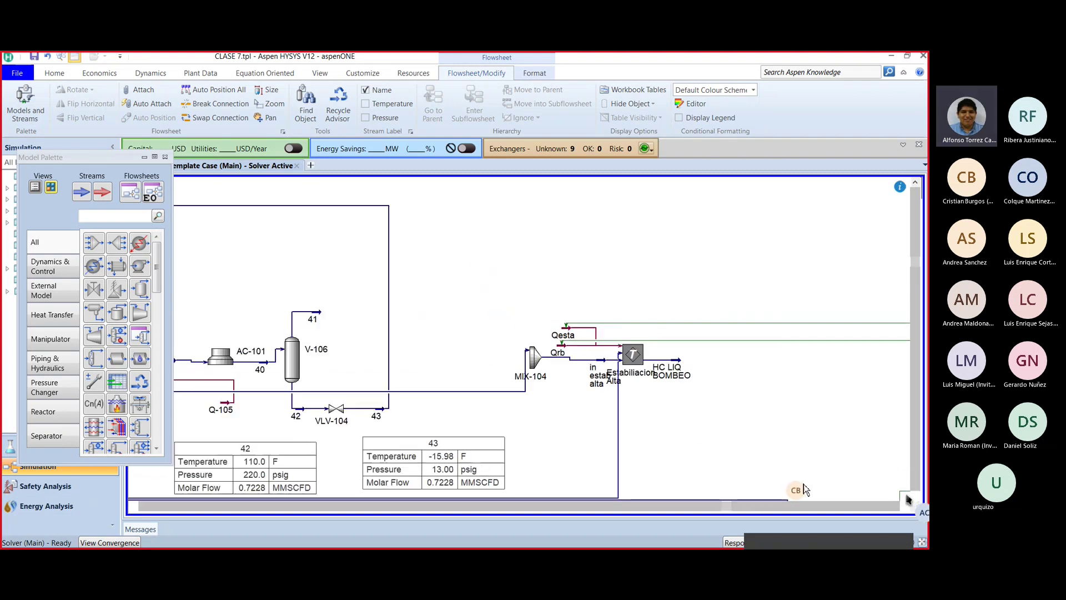
scroll(872, 502, down, 1)
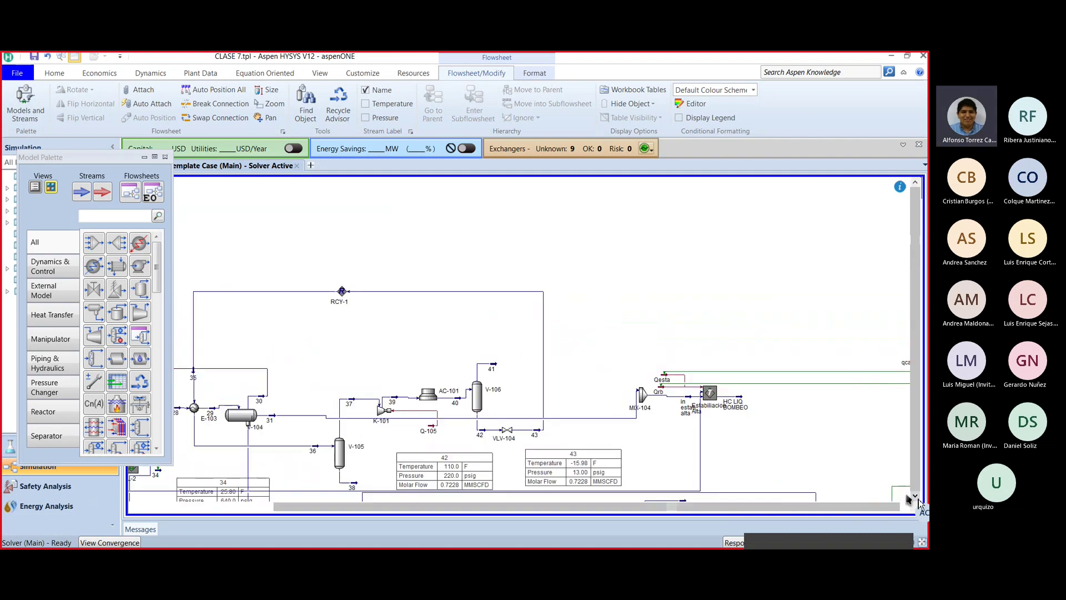
scroll(907, 497, down, 3)
scroll(907, 497, right, 5)
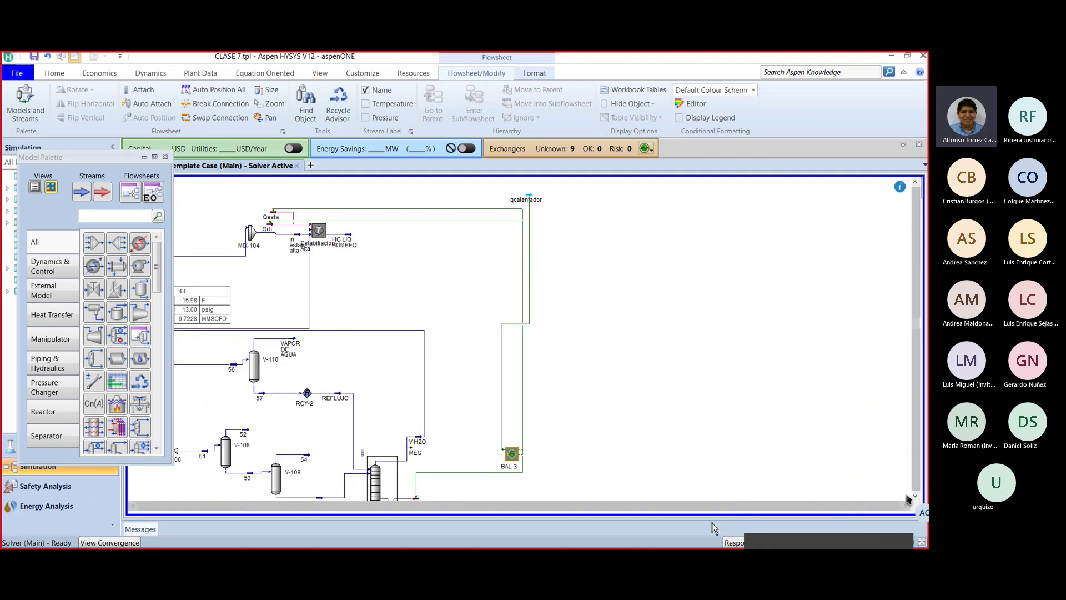
Step: Check the heat flow of energy stream QR1 at the reboiler of column T-100
scroll(627, 464, down, 1)
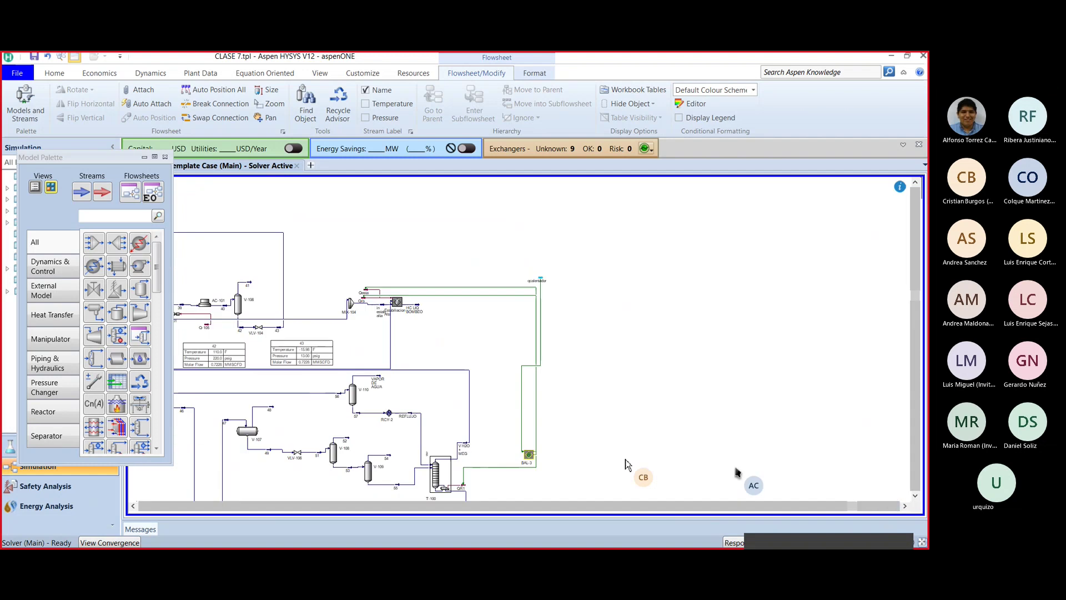
click(915, 496)
click(915, 496)
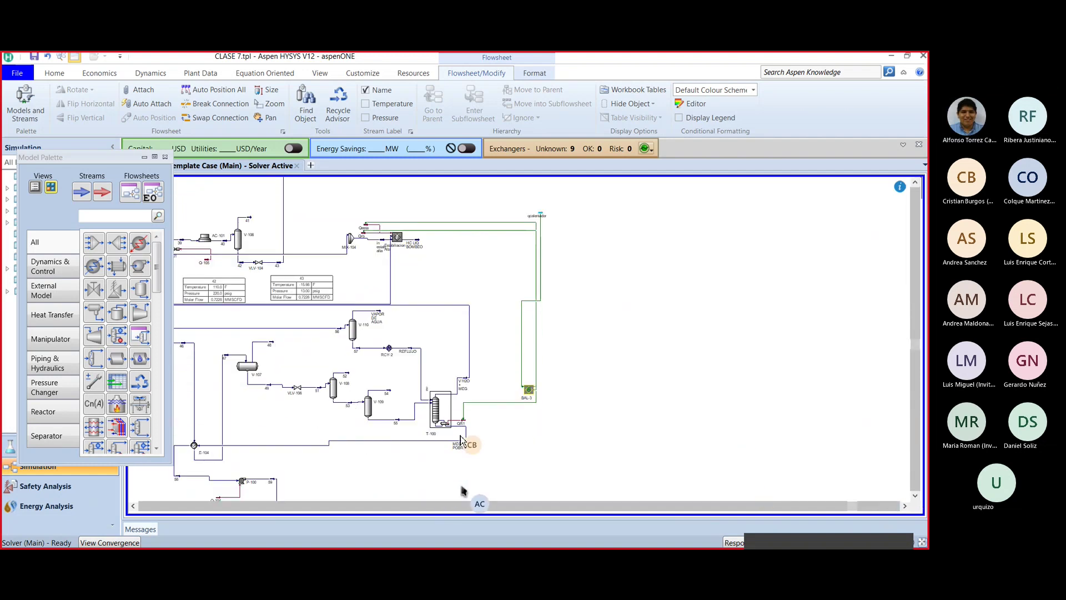
scroll(460, 441, up, 1)
scroll(469, 410, up, 1)
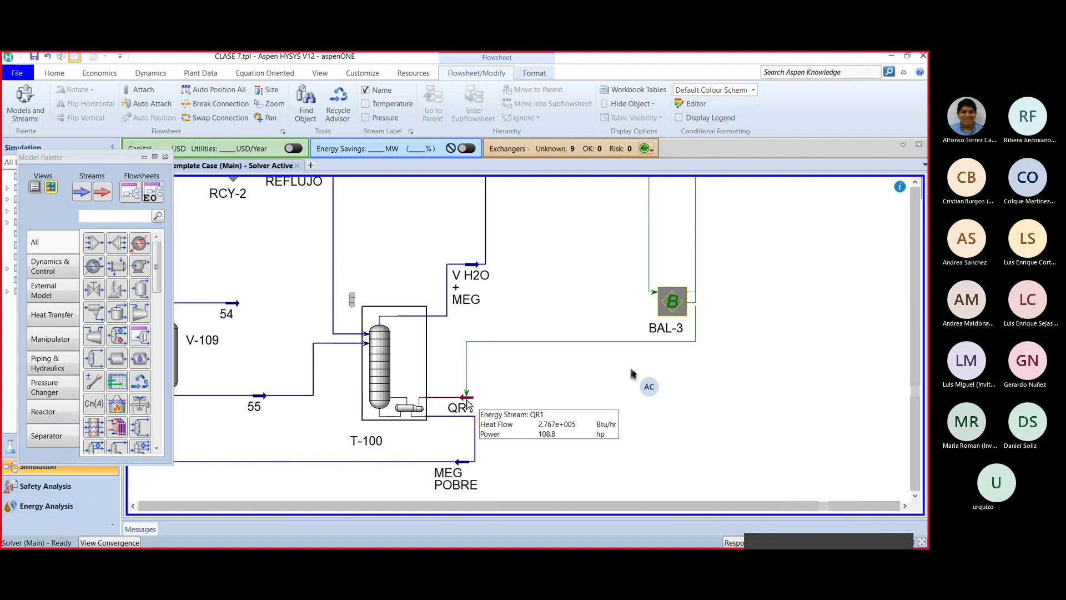
Step: Try the General balance type for BAL-3 and review its inlet and outlet streams
double_click(672, 304)
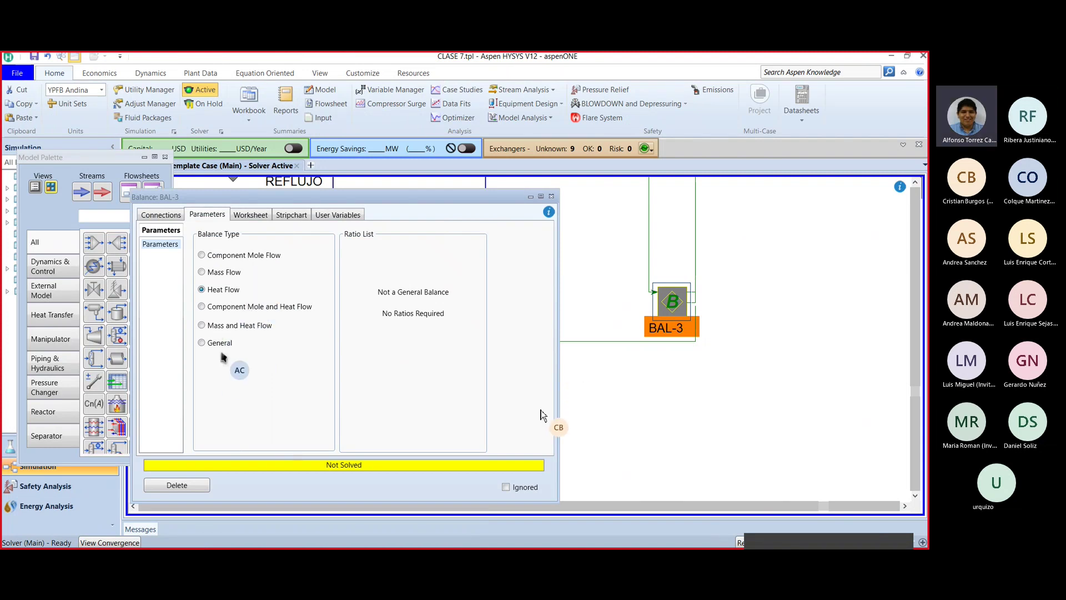
click(203, 343)
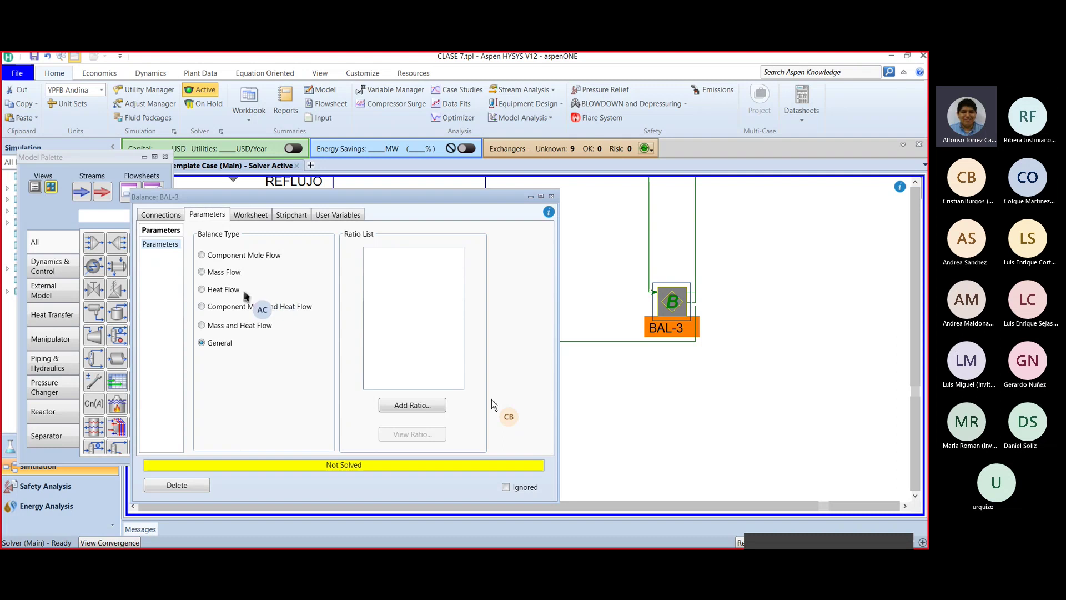
click(174, 219)
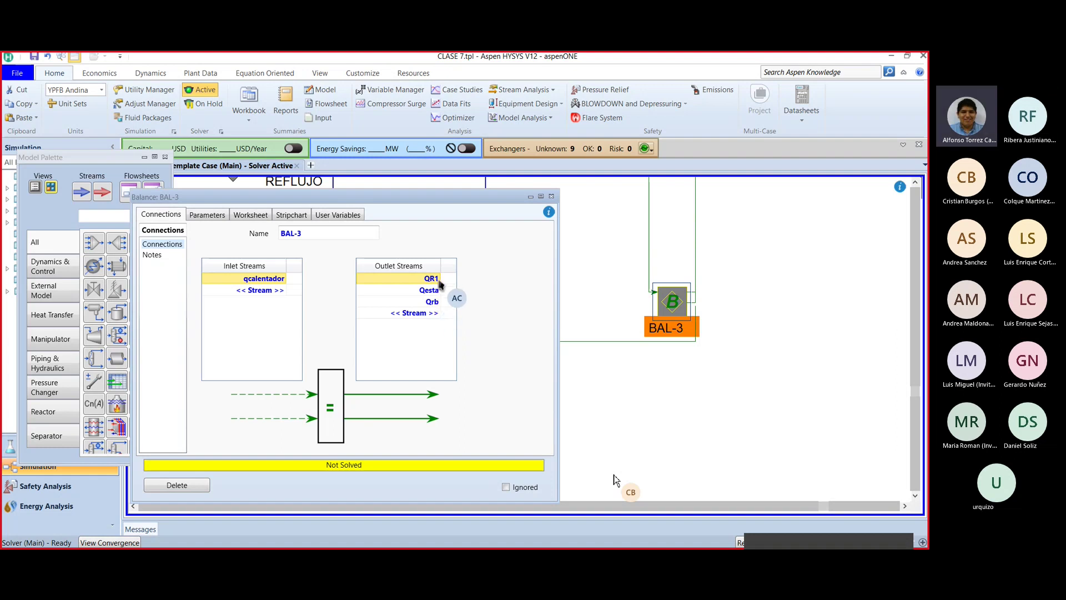
click(531, 196)
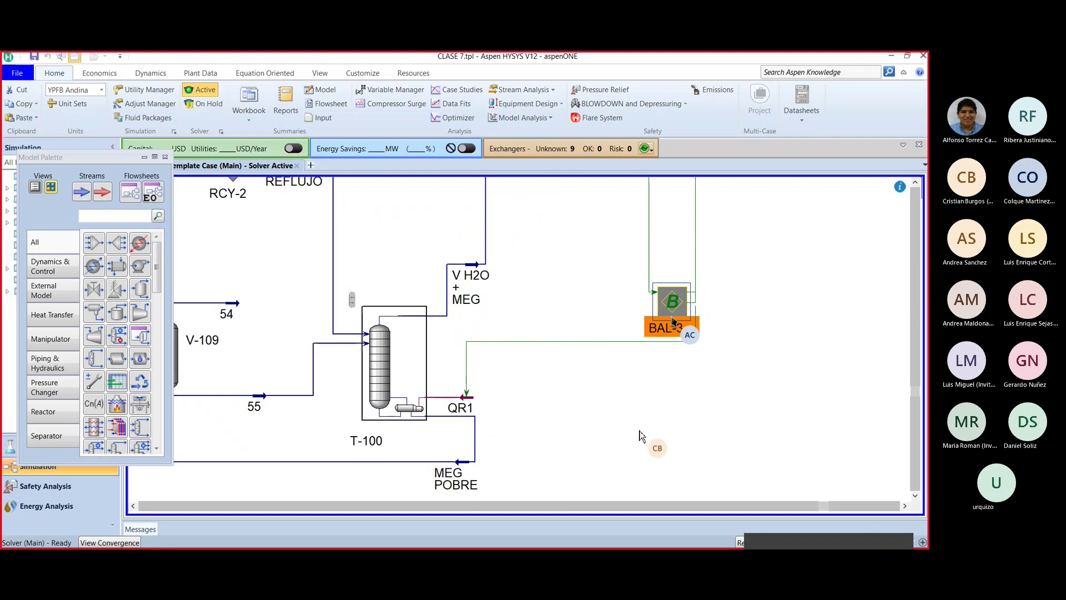
Step: Return the balance type of BAL-3 to Heat Flow and close the balance settings
mouse_move(459, 410)
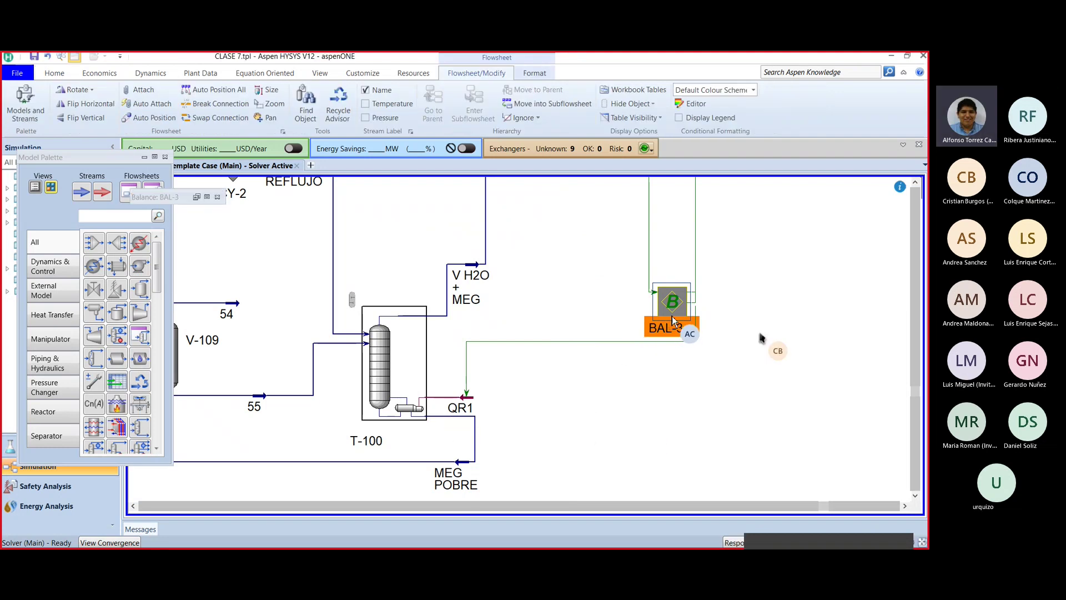
double_click(672, 319)
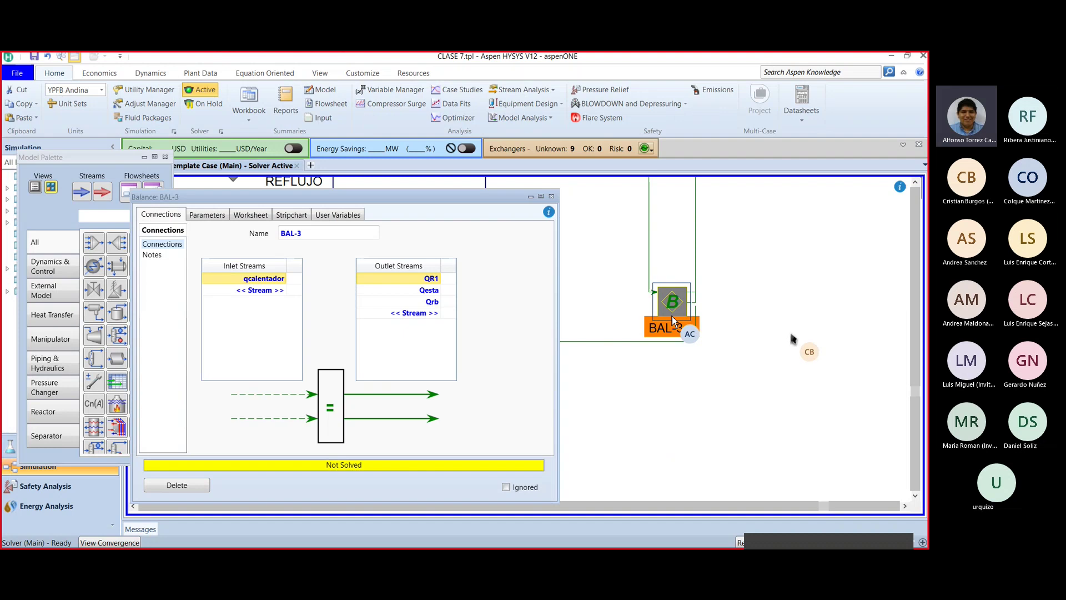
click(261, 279)
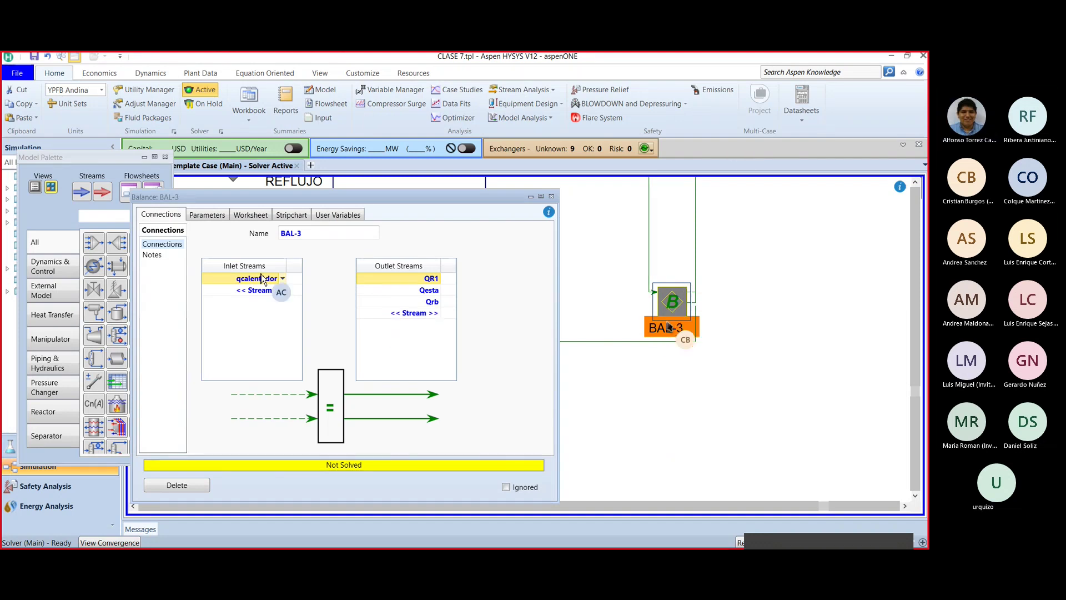
click(213, 216)
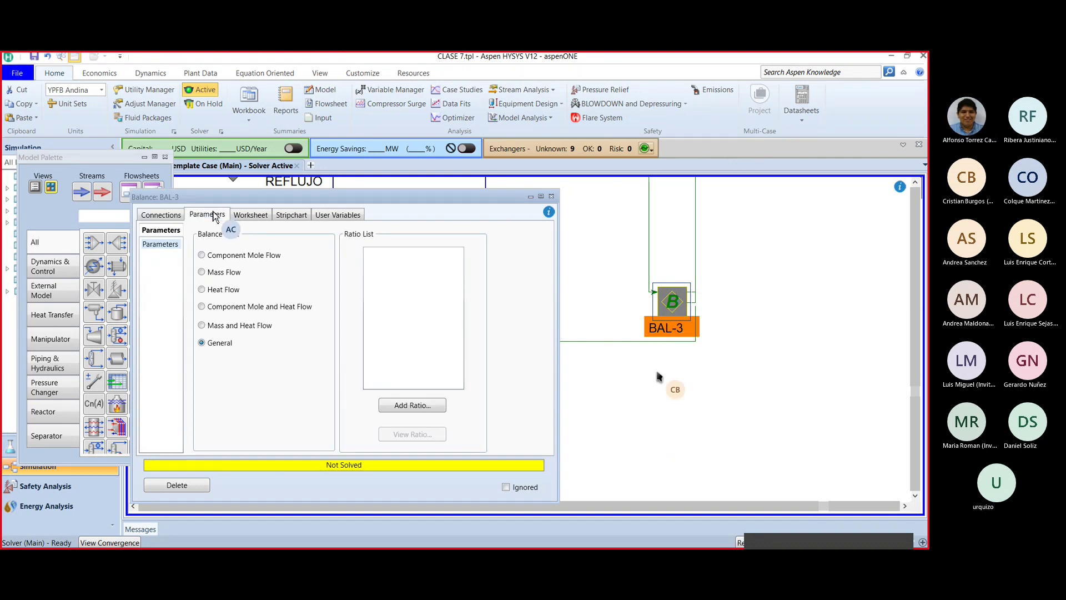
click(222, 290)
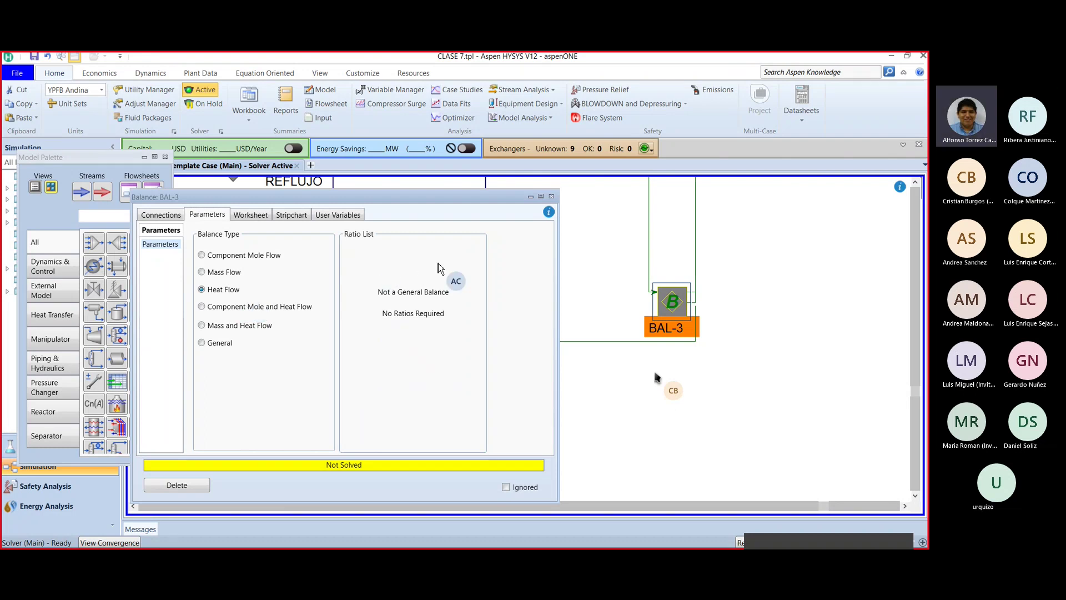
click(551, 196)
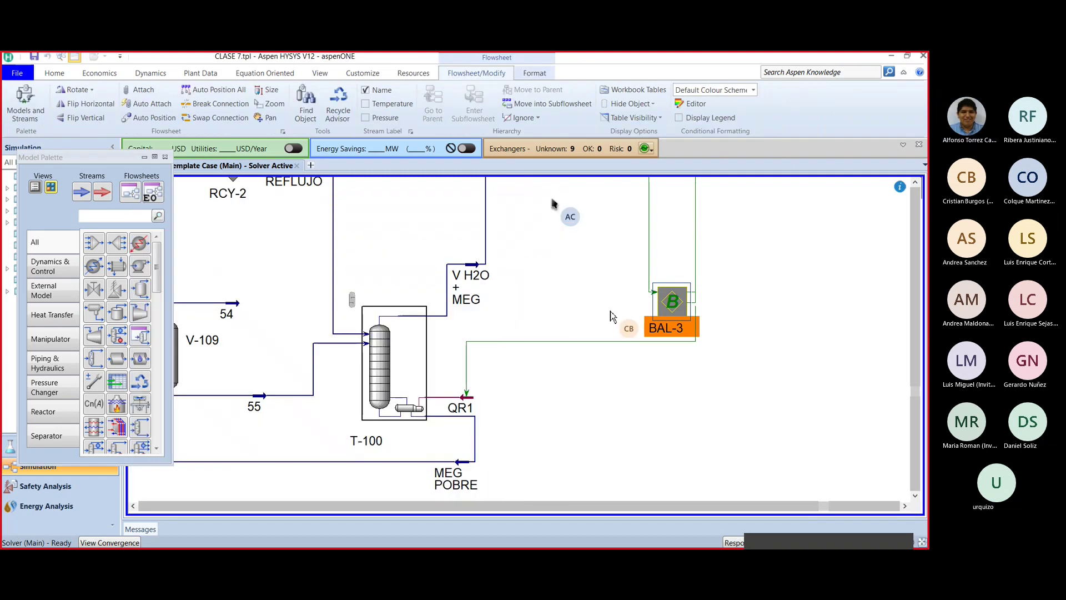
Step: Delete the material stream qcalentador from the flowsheet and confirm the deletion
click(916, 185)
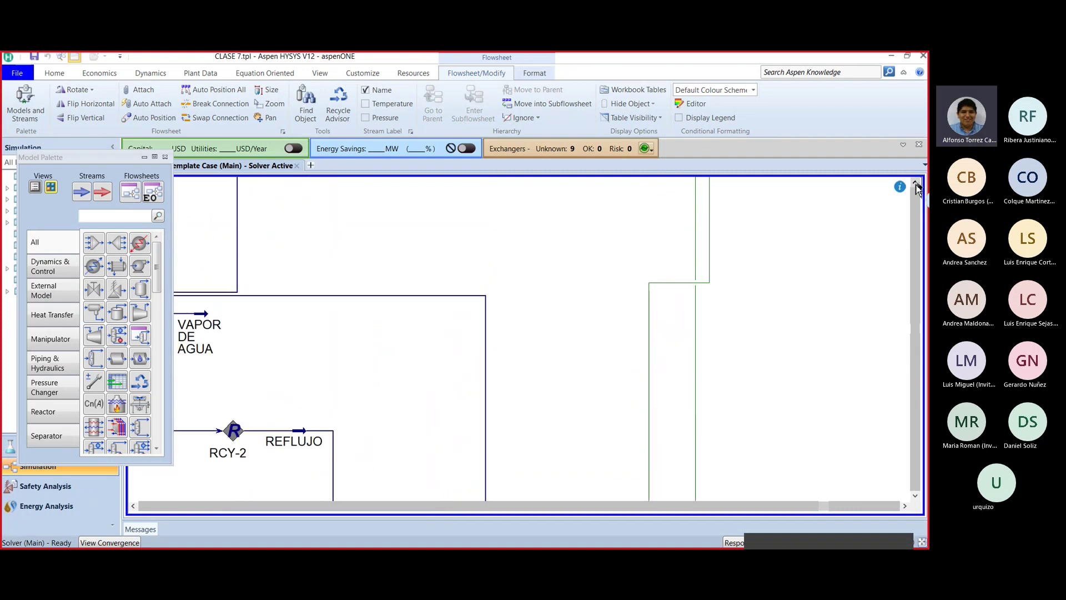
click(915, 186)
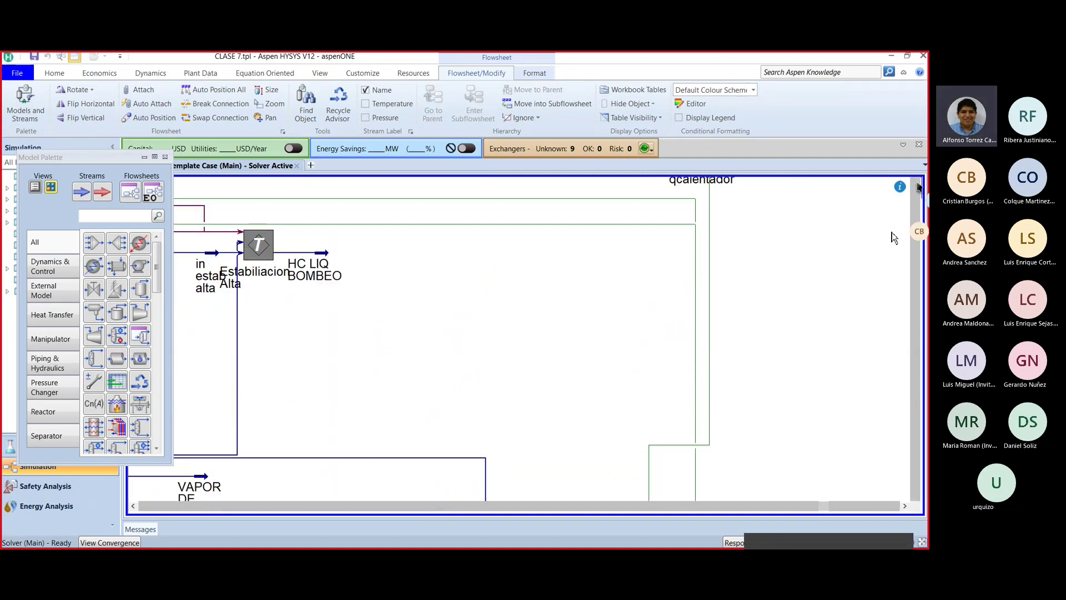
scroll(701, 351, down, 1)
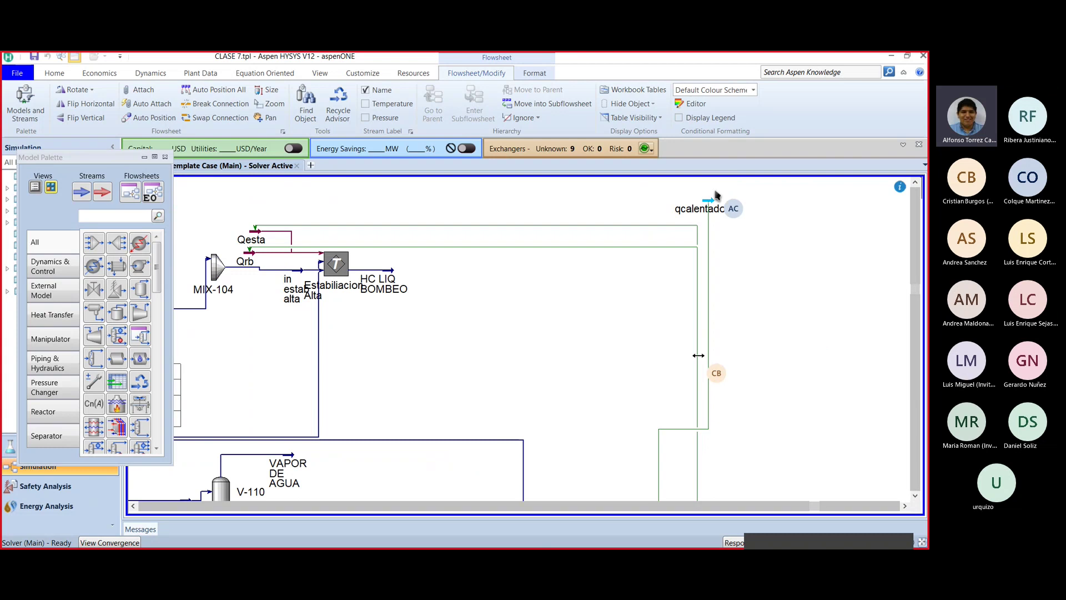
mouse_move(711, 206)
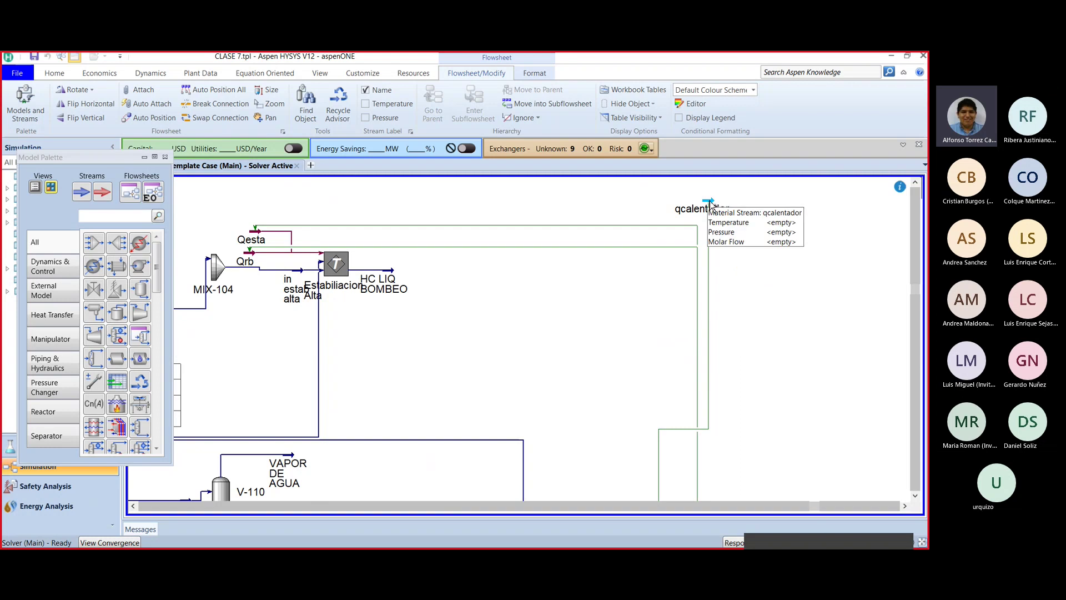
right_click(710, 203)
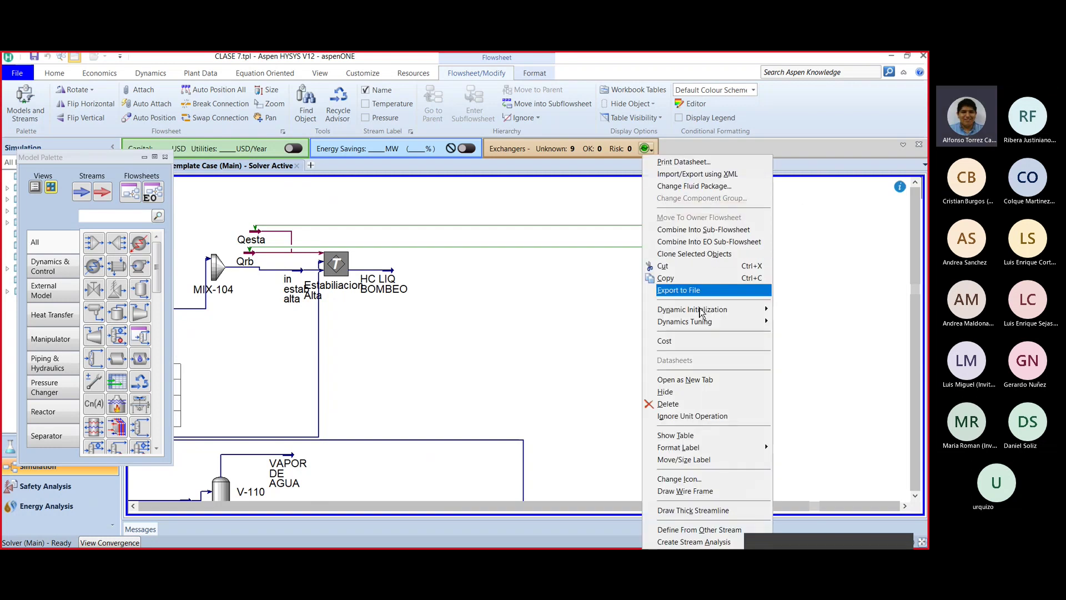
click(682, 405)
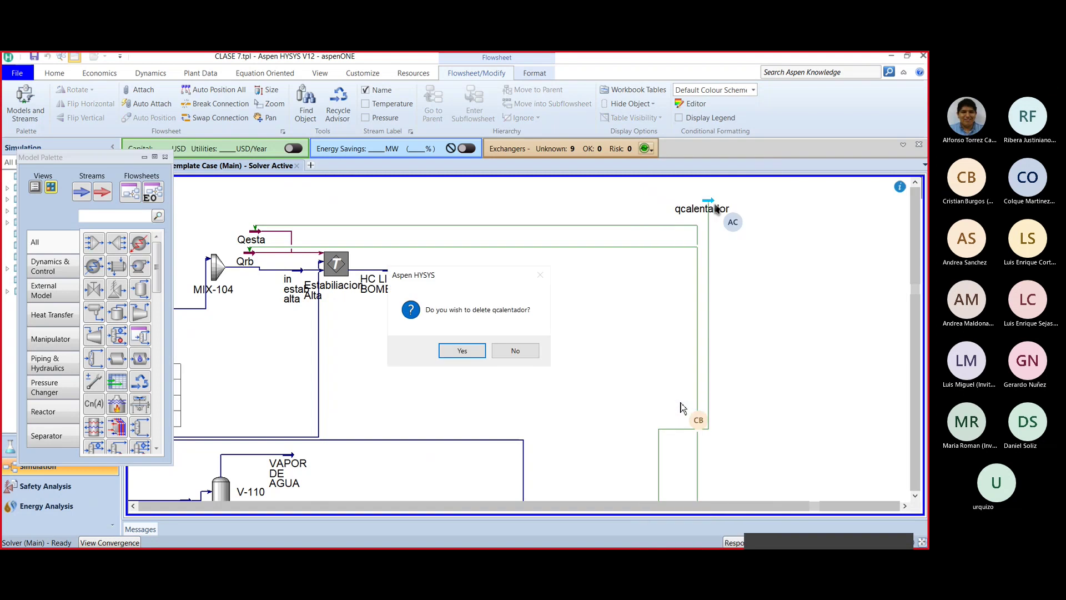
click(463, 351)
Step: Place a new energy stream in the empty area above and beyond the Estabiliacion Alta sub-flowsheet
scroll(714, 332, down, 3)
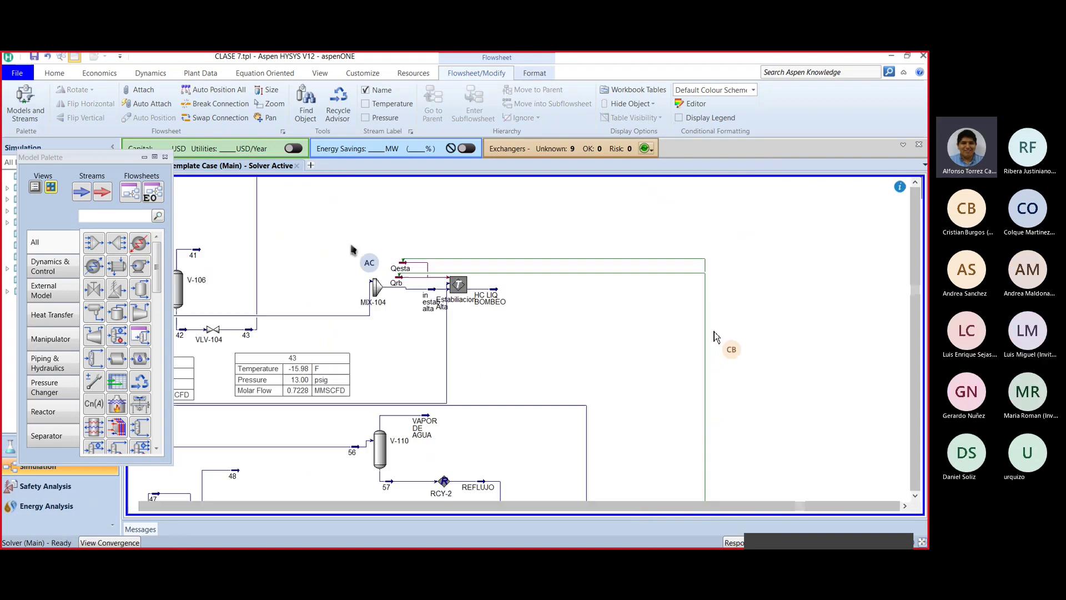
click(102, 194)
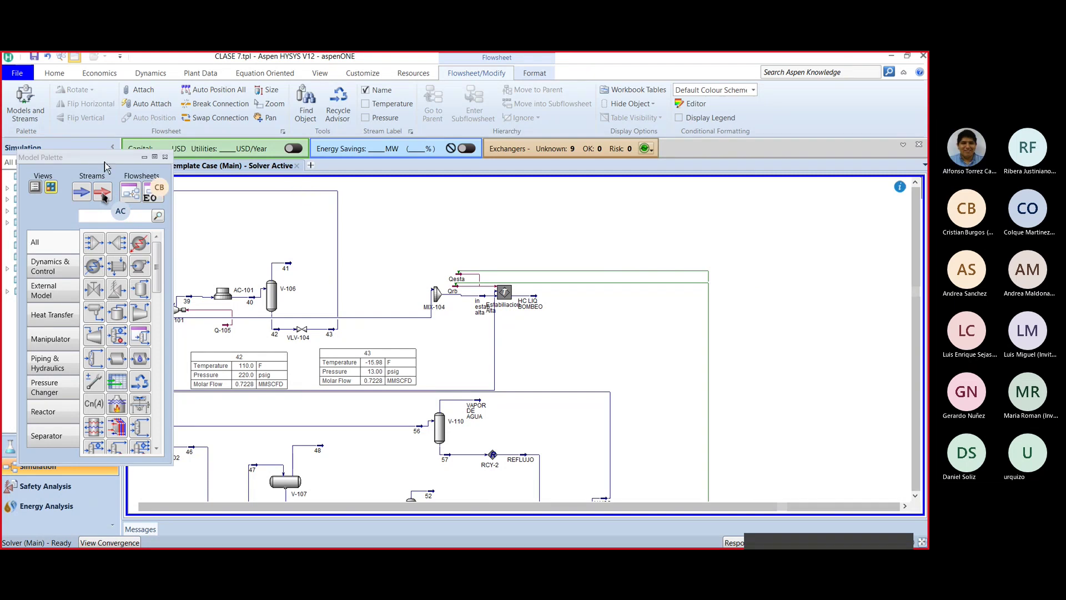
click(345, 201)
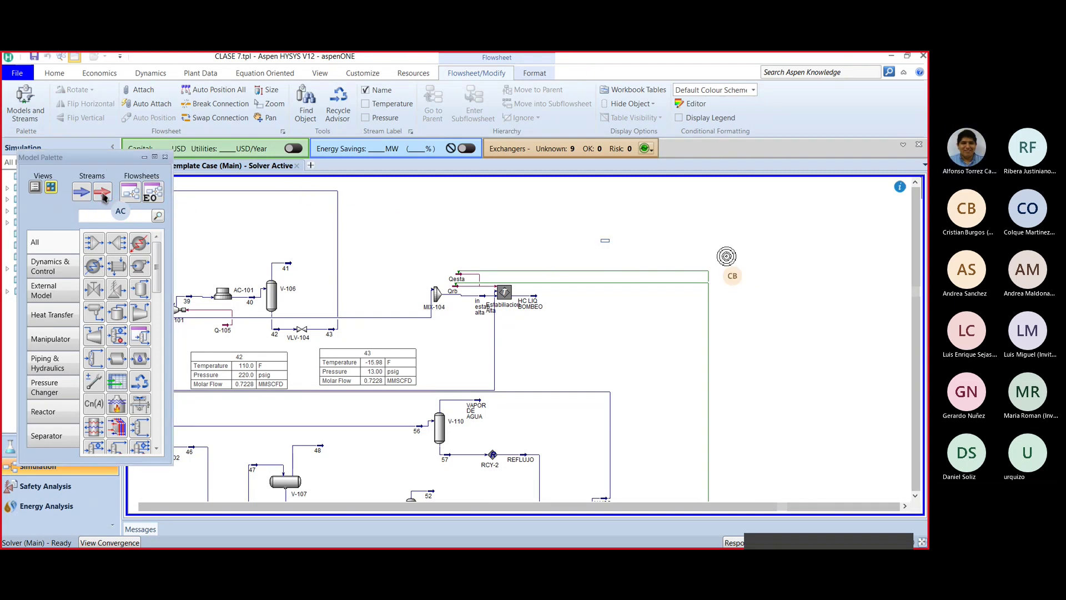
click(809, 285)
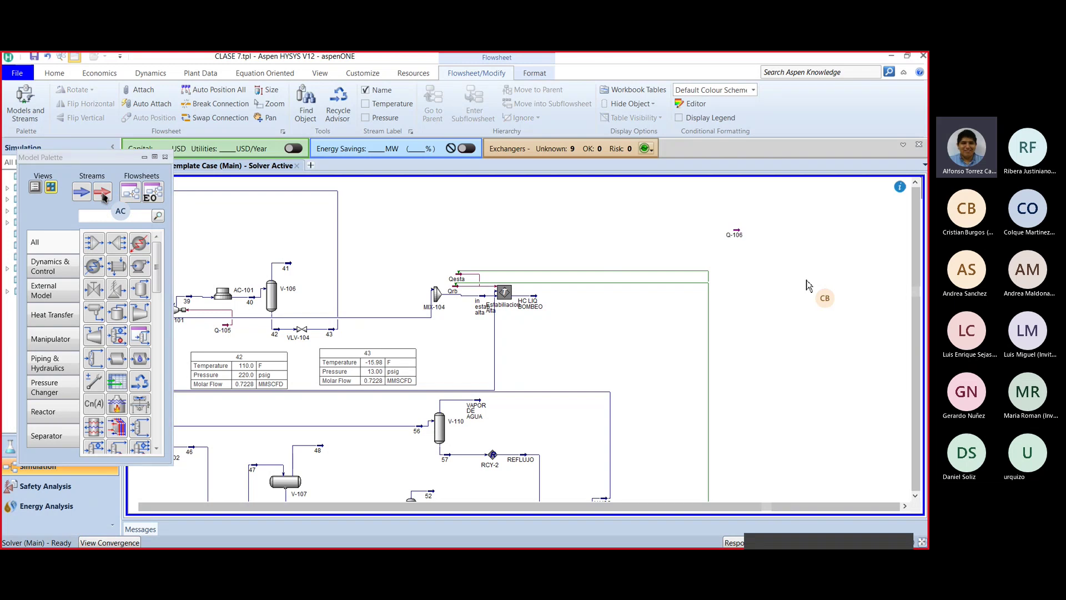
Step: Rename the new energy stream Q-106 as Qcalentador and close its properties
click(736, 234)
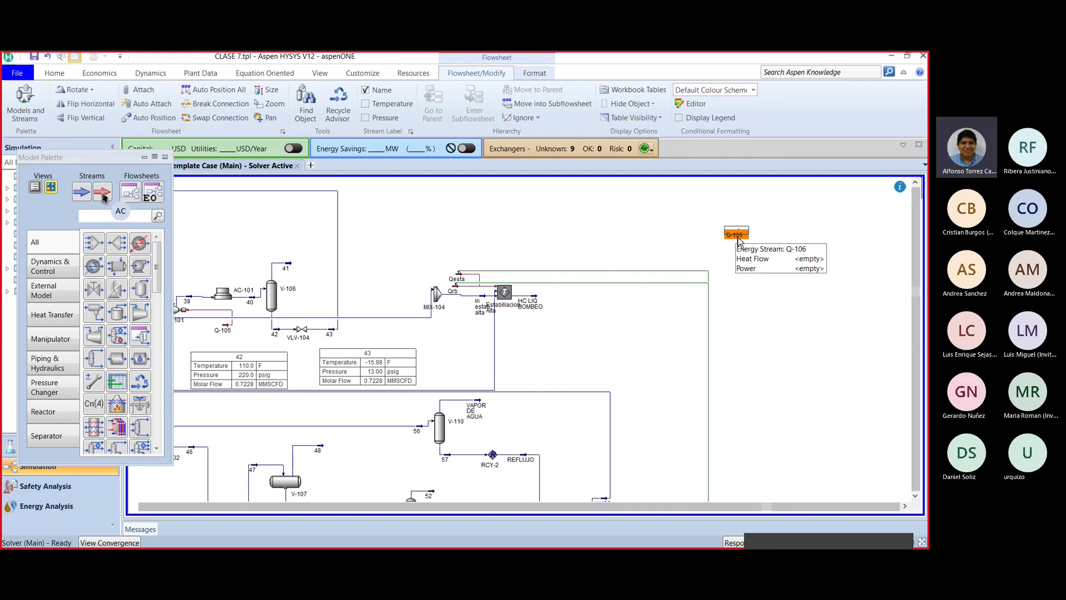
double_click(736, 235)
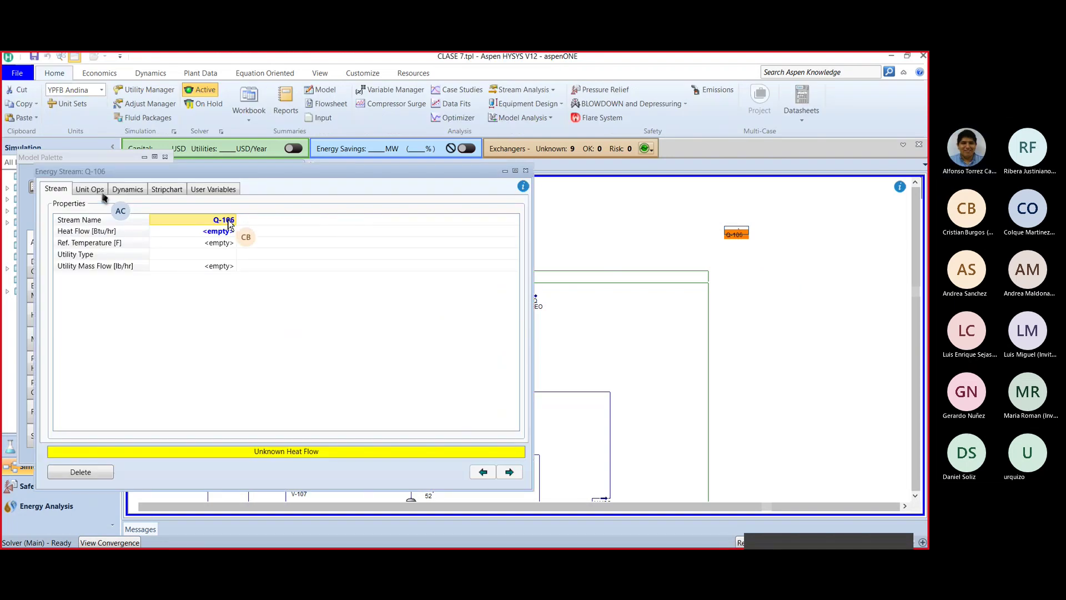
text(Q)
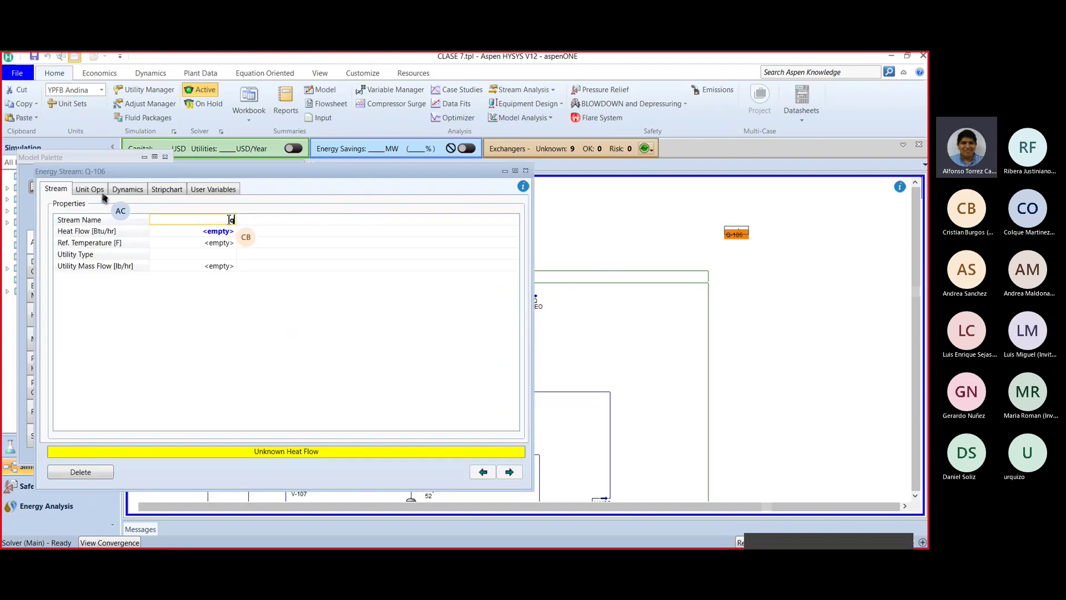
text(ca)
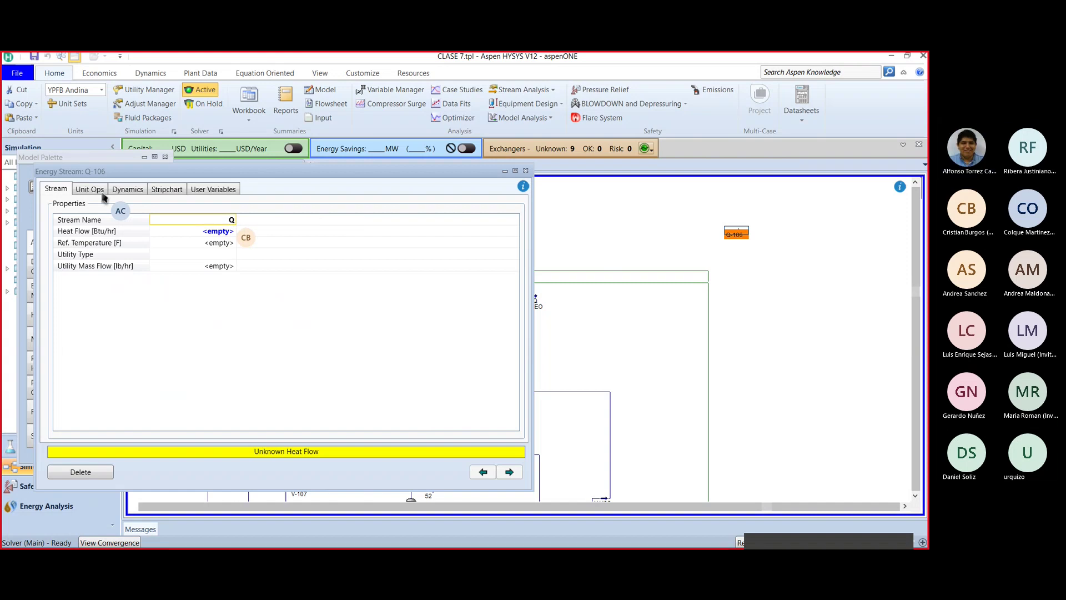
text(lentador)
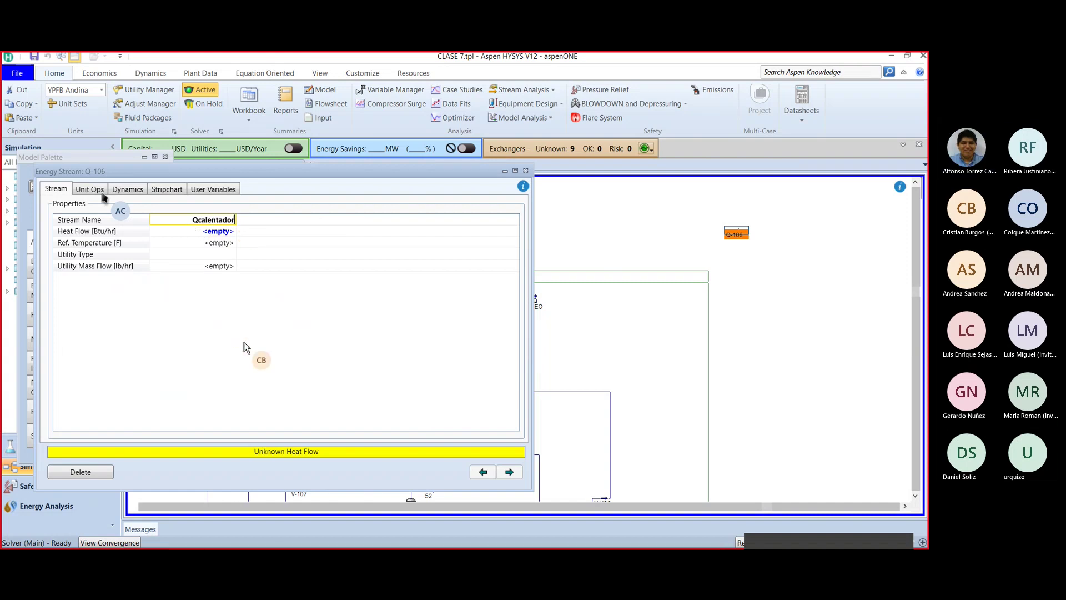
click(90, 189)
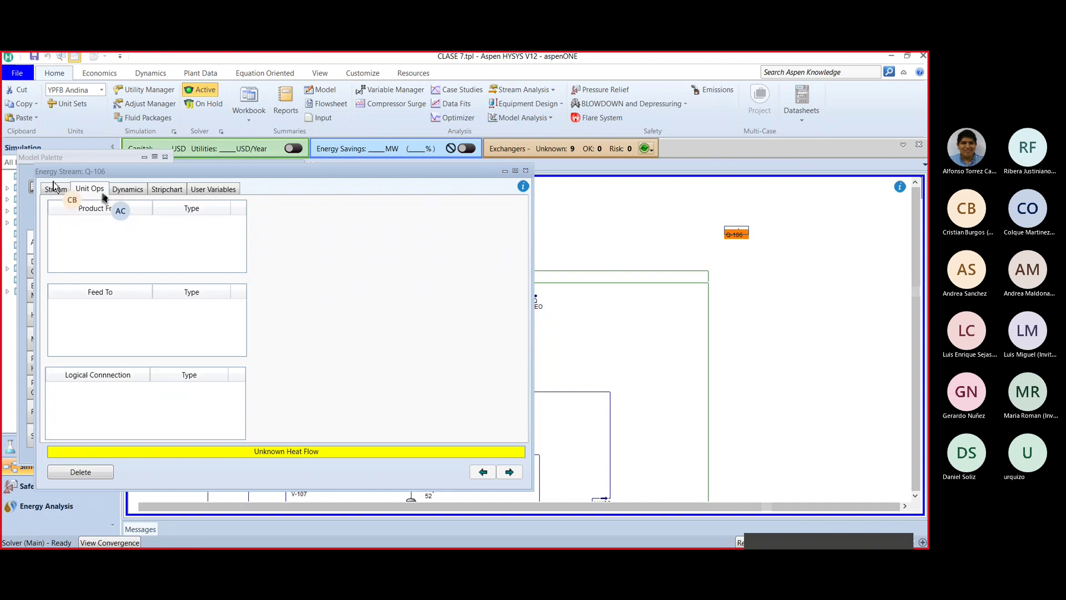
click(55, 189)
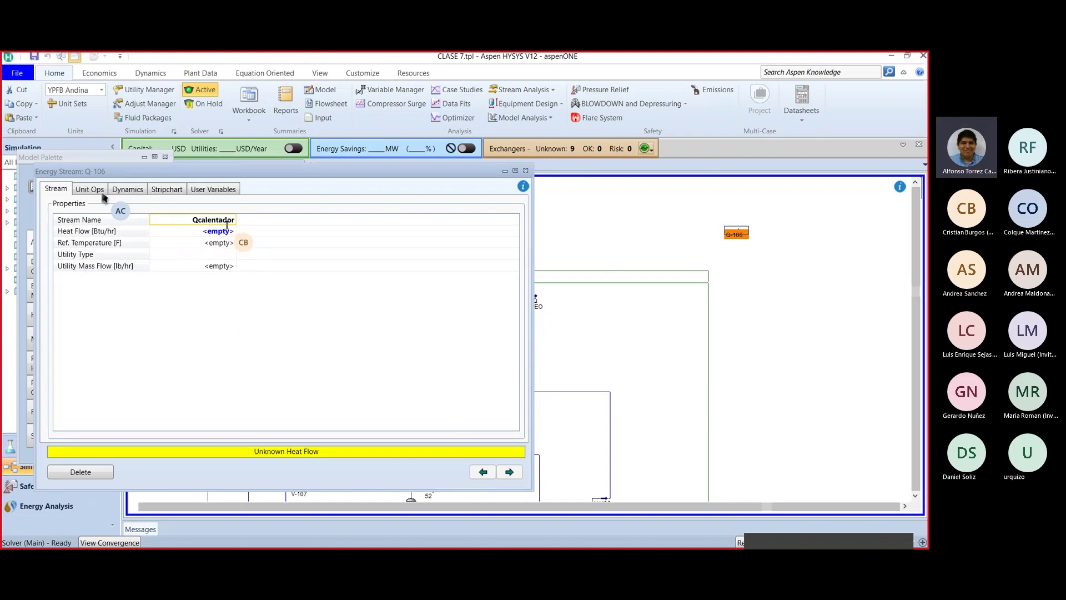
key(Return)
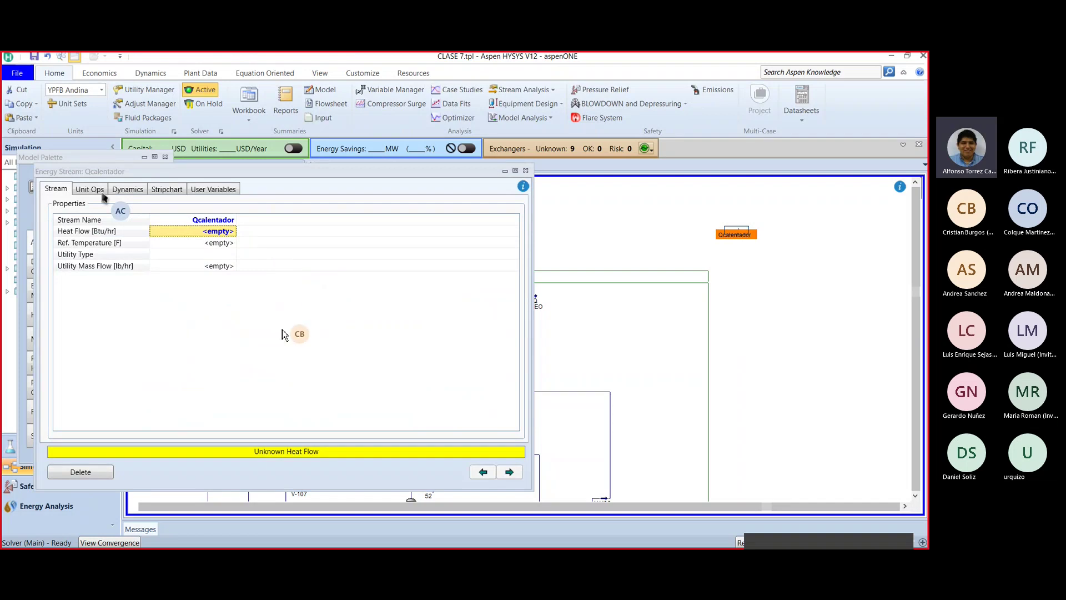
click(526, 171)
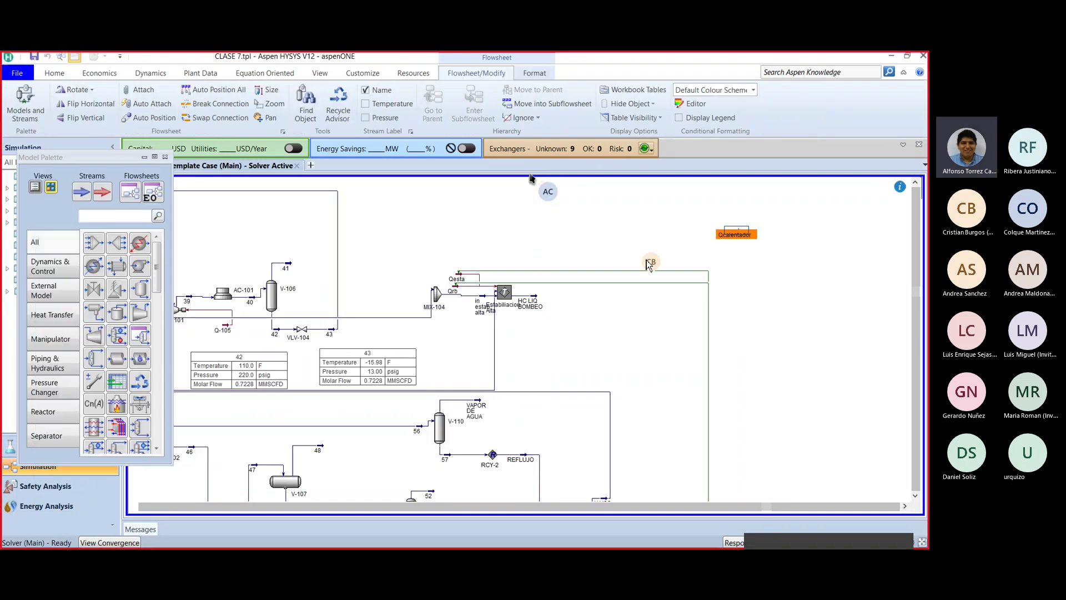
Step: Add the energy stream Qcalentador as the inlet stream of balance BAL-3 and close the balance settings
scroll(821, 361, down, 1)
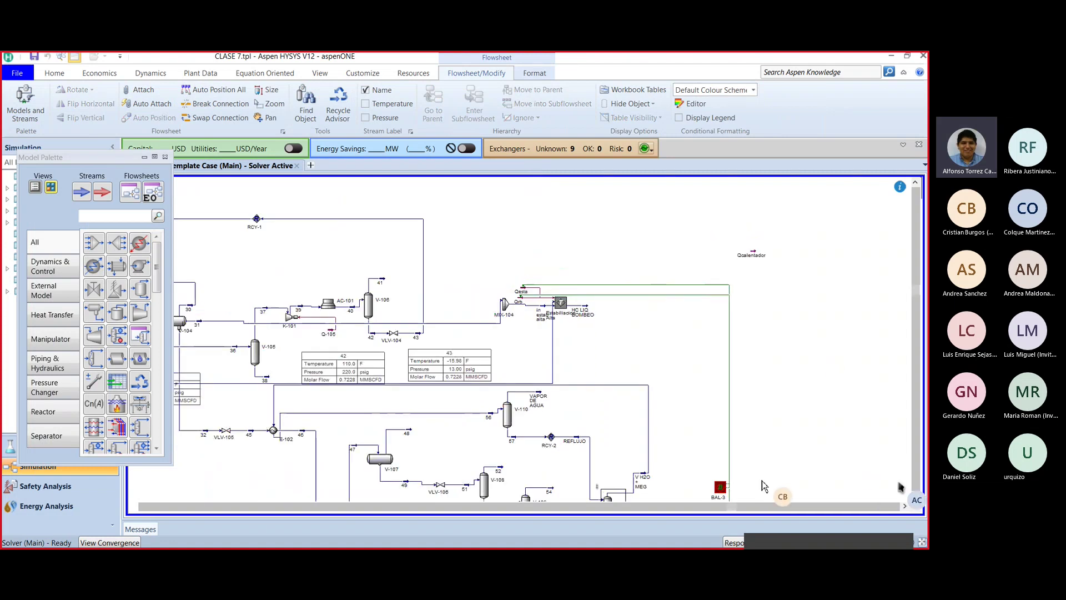
click(915, 496)
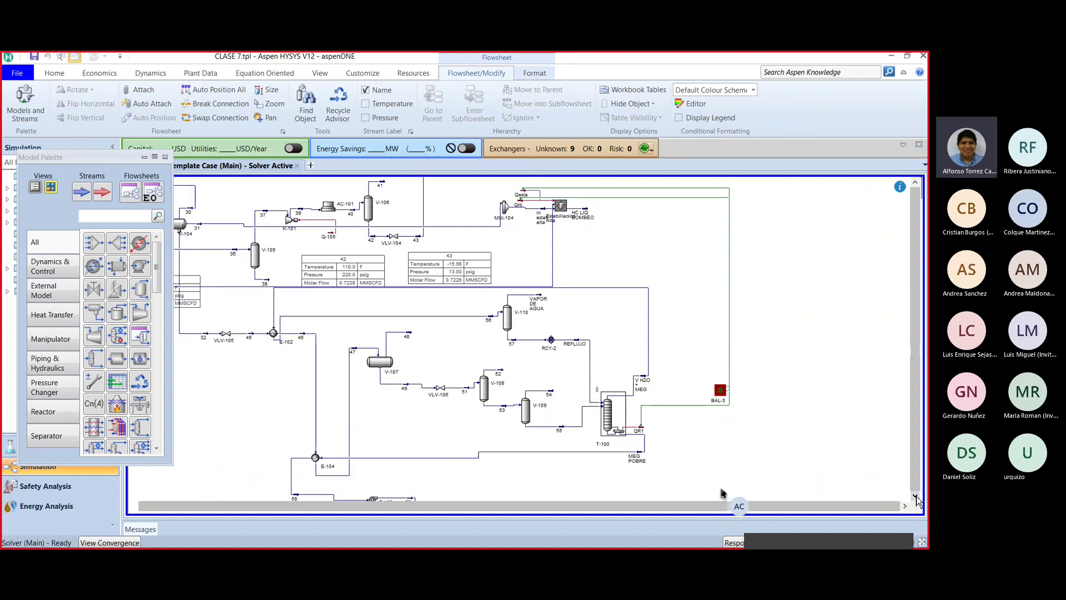
click(721, 393)
double_click(722, 393)
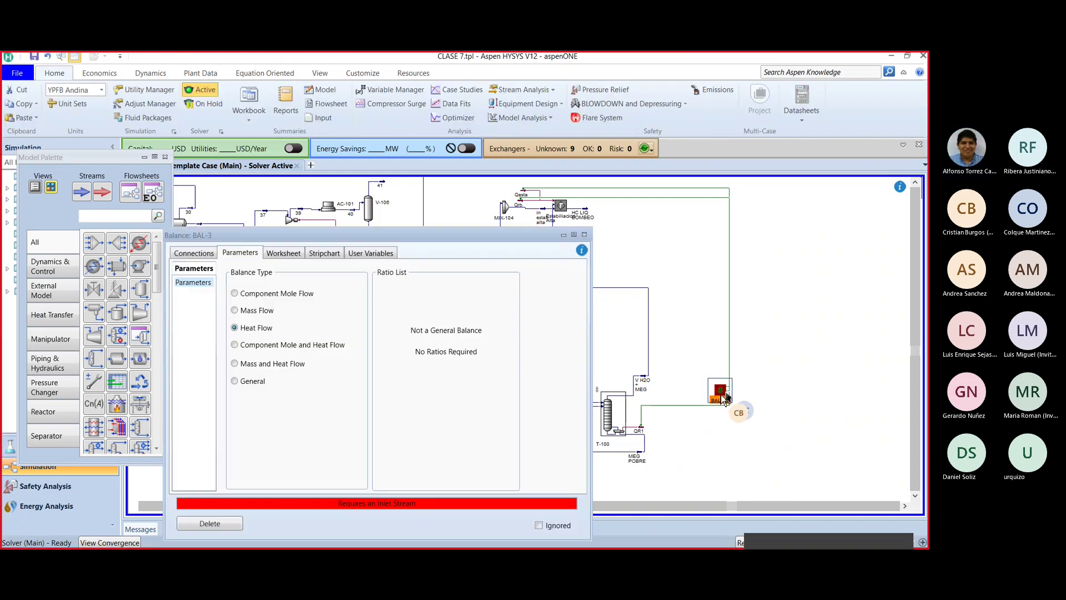
click(189, 254)
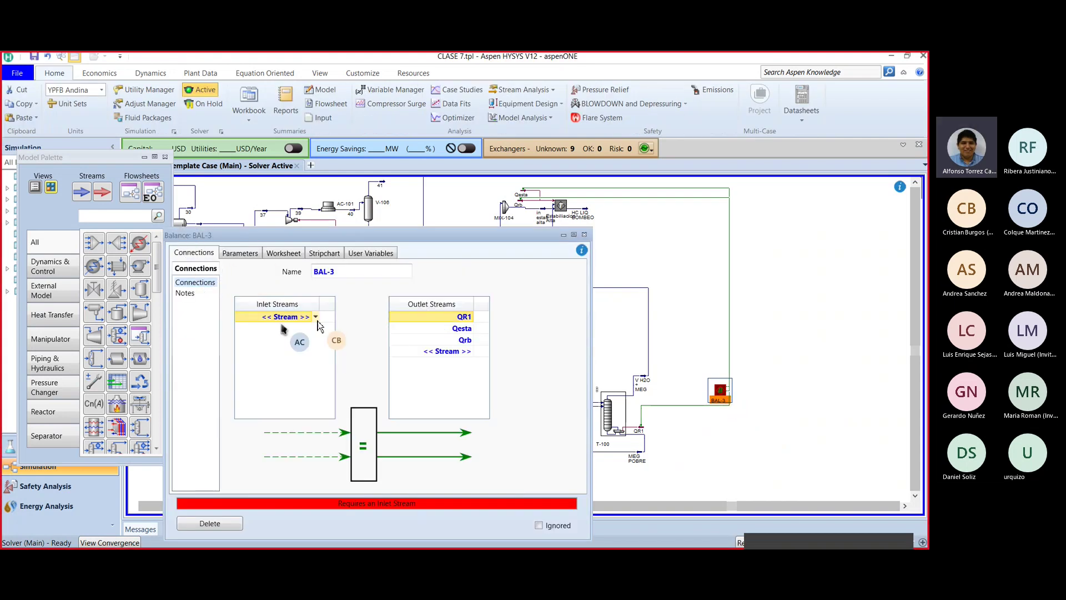
click(317, 320)
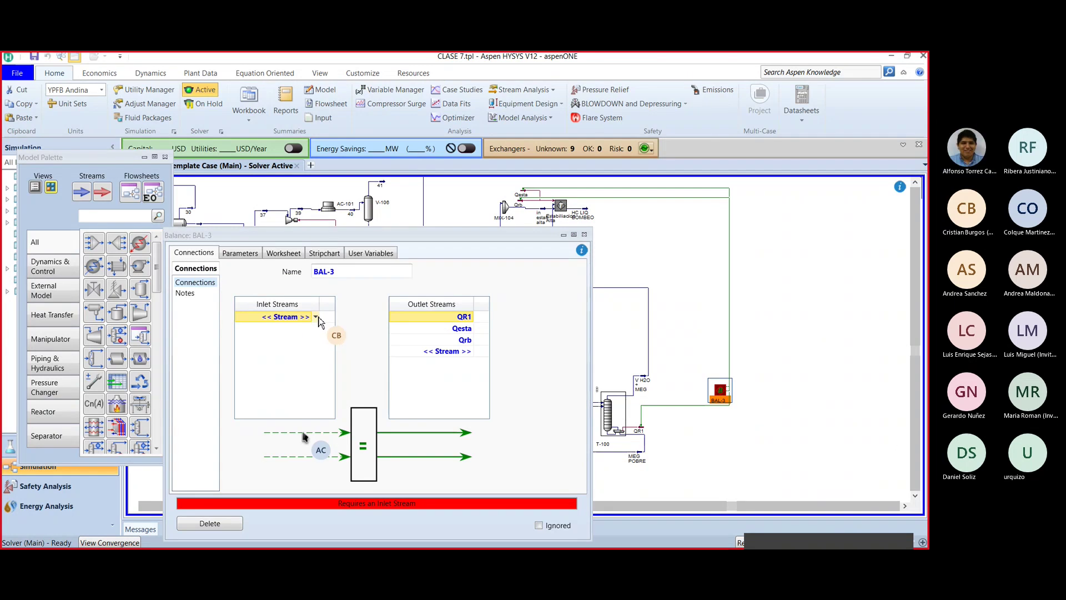
click(316, 317)
text(Q-100)
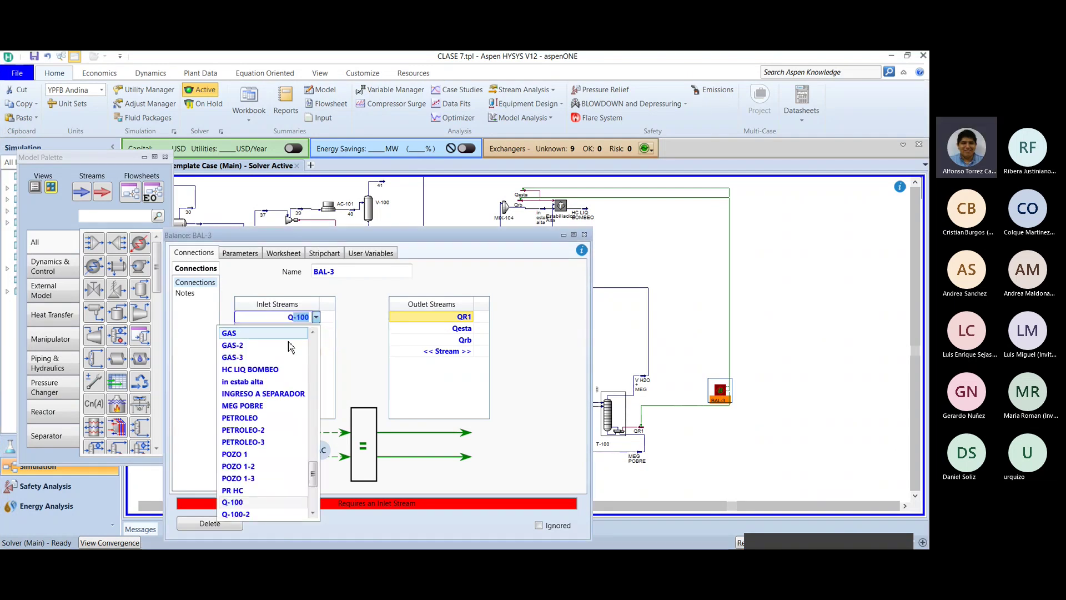
scroll(281, 451, down, 4)
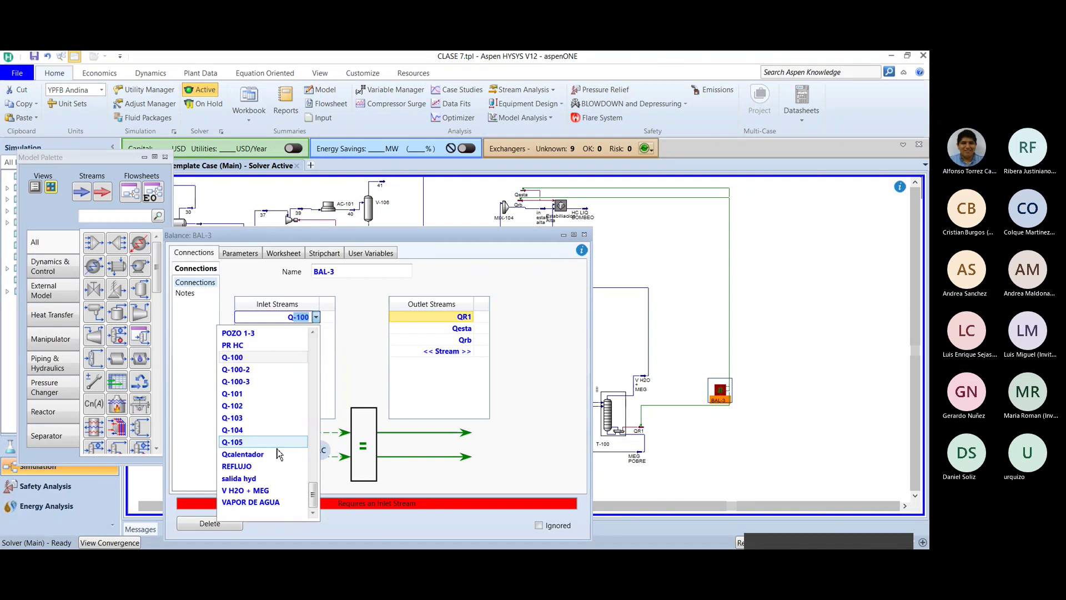
click(242, 455)
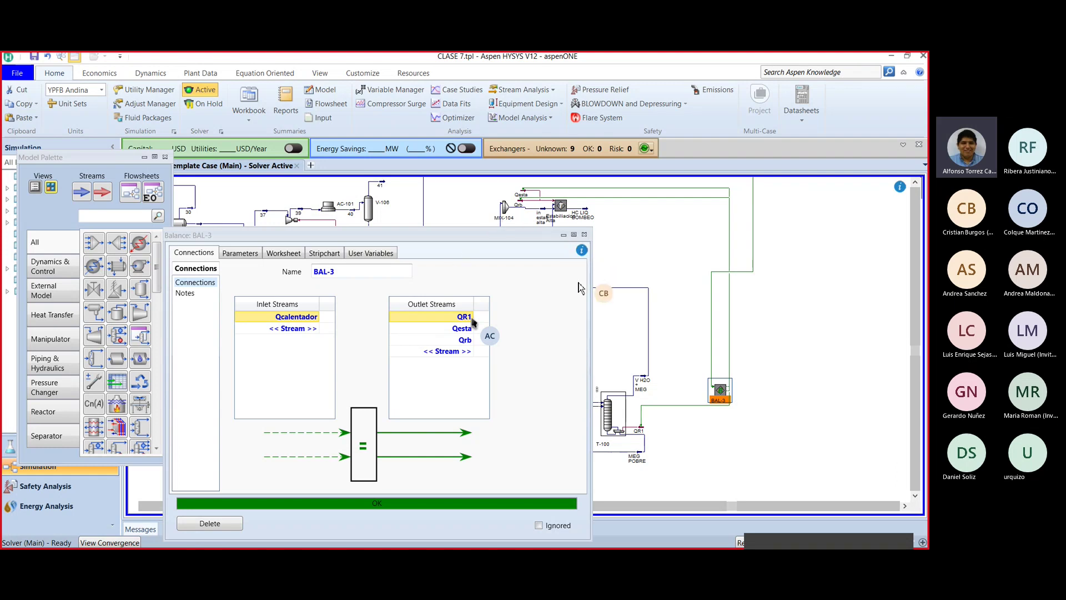
click(584, 234)
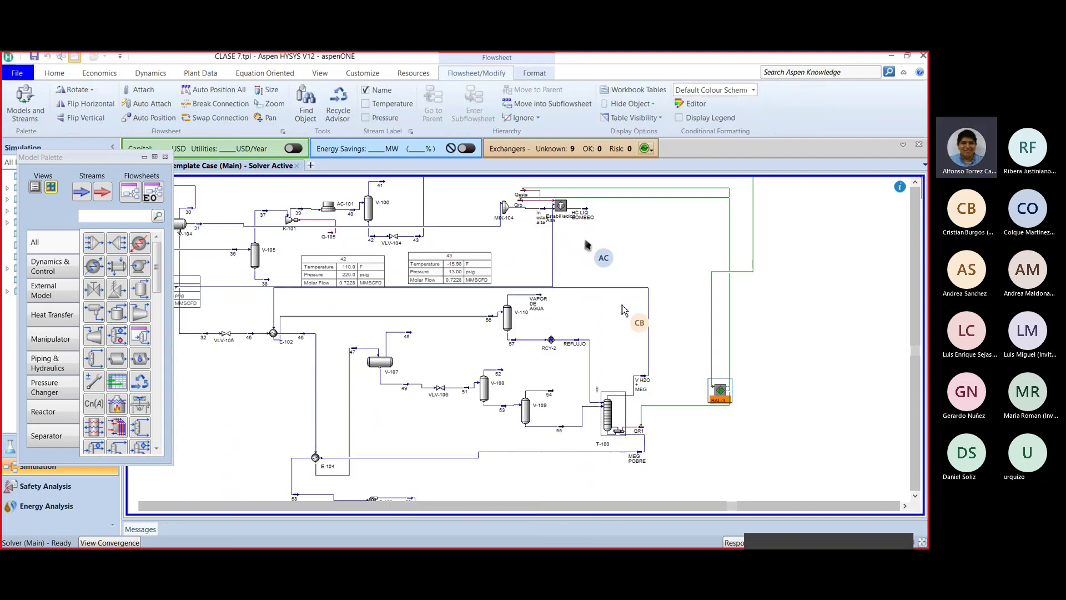
Step: Check the heat flow of the Qcalentador energy stream in its properties and close them
scroll(641, 301, down, 2)
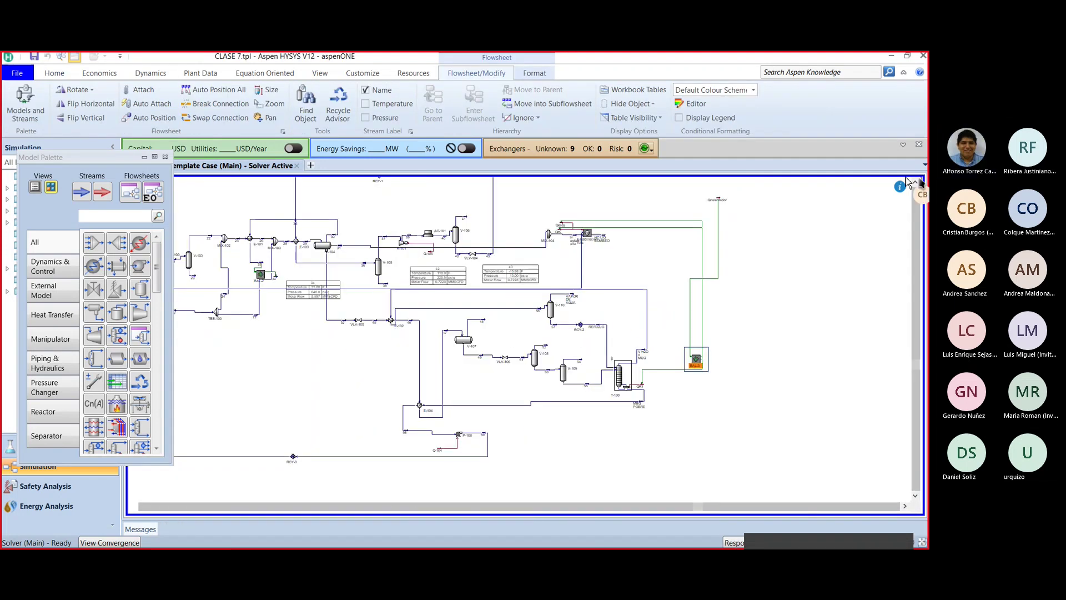
scroll(724, 205, up, 4)
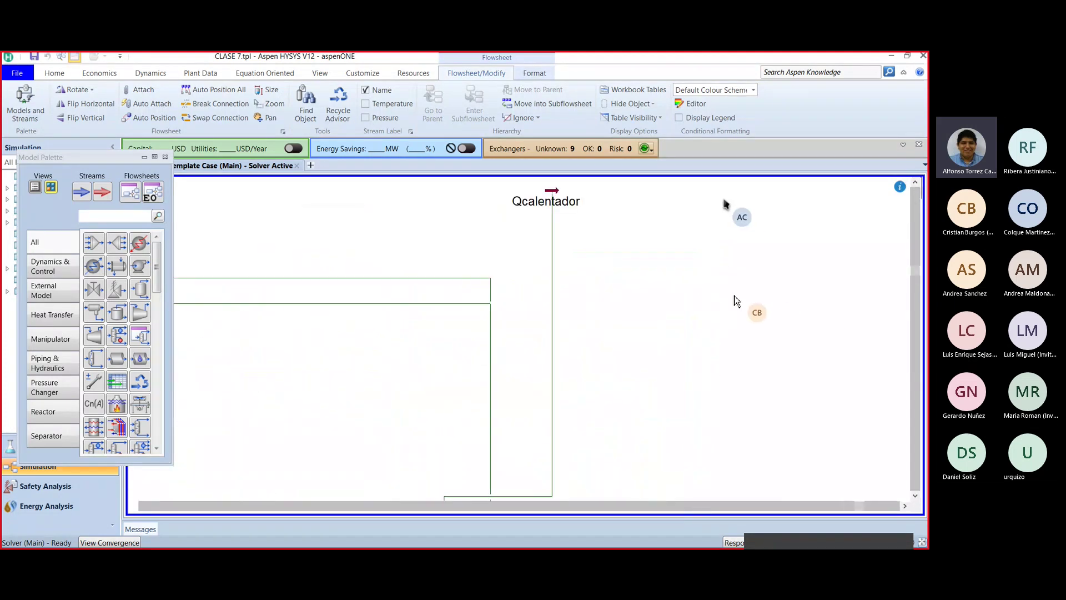
mouse_move(552, 194)
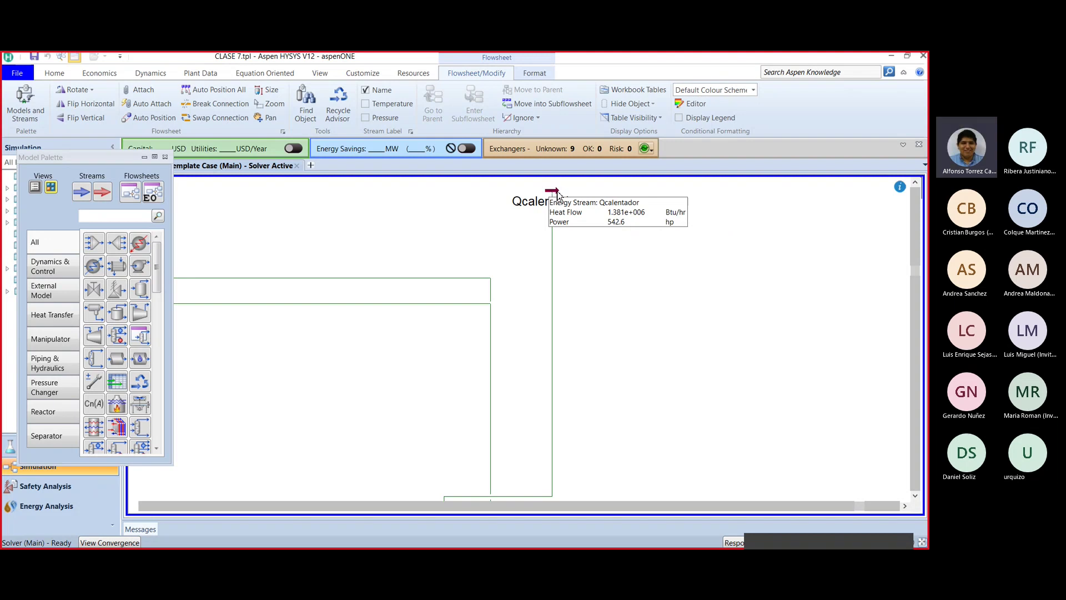
double_click(554, 194)
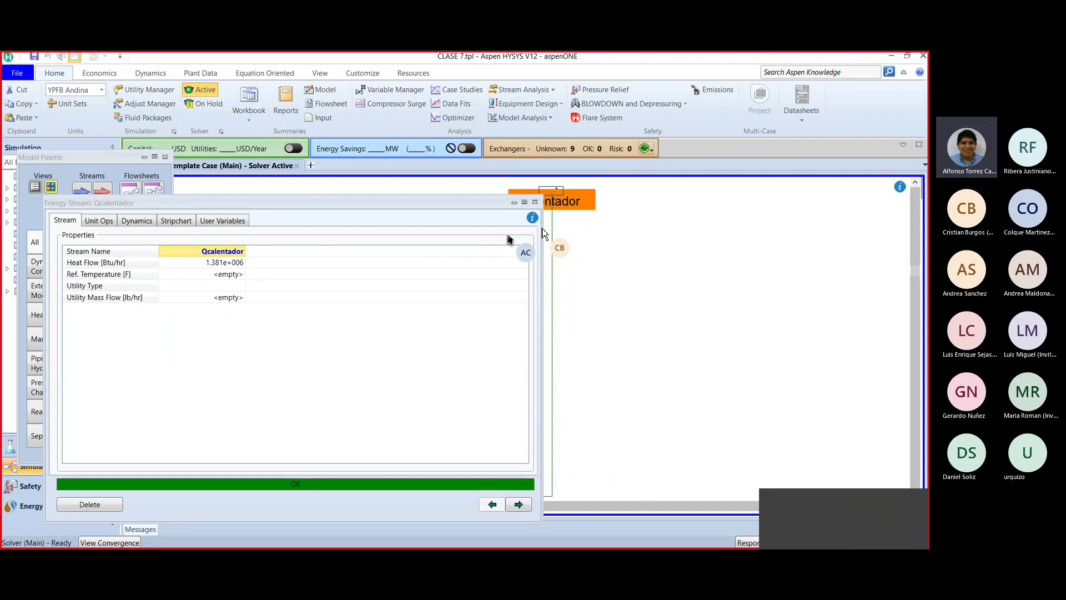
click(539, 203)
Step: Place a new heater in the empty flowsheet area beside the Qcalentador energy stream
scroll(637, 259, down, 4)
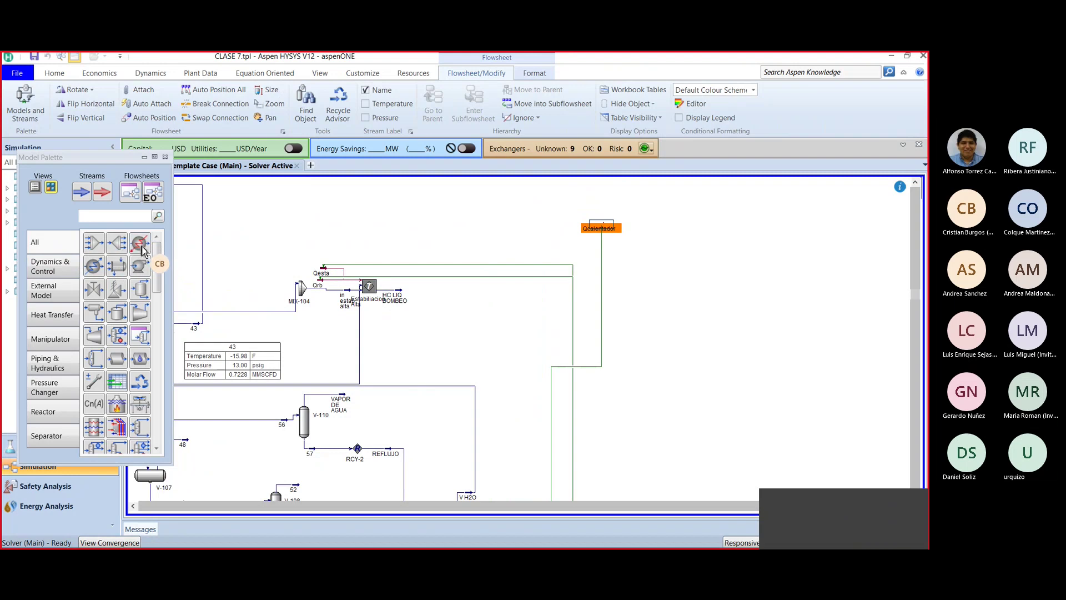
click(142, 250)
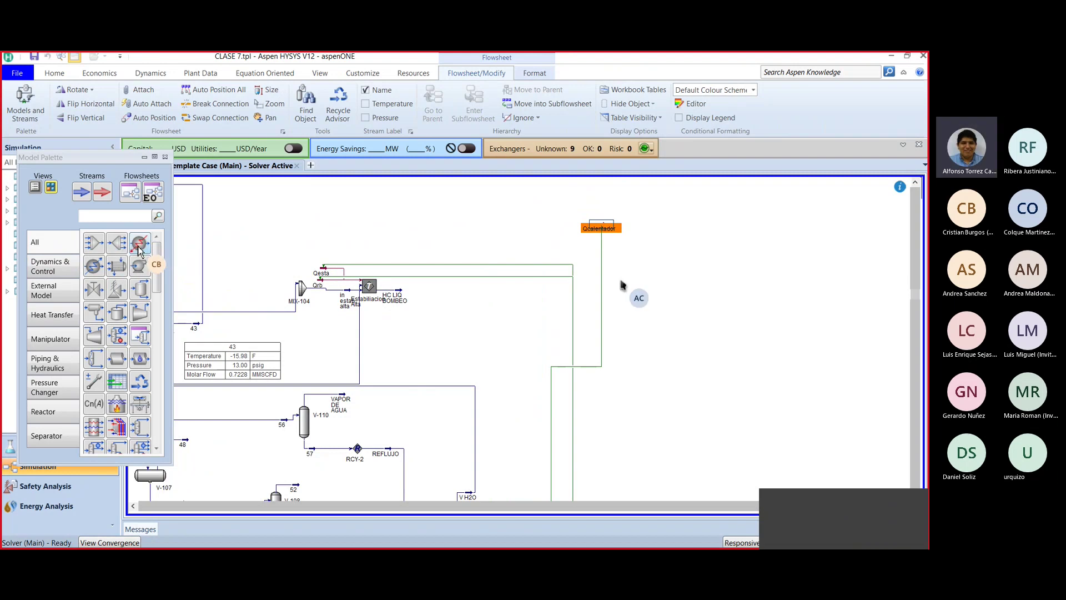
click(675, 257)
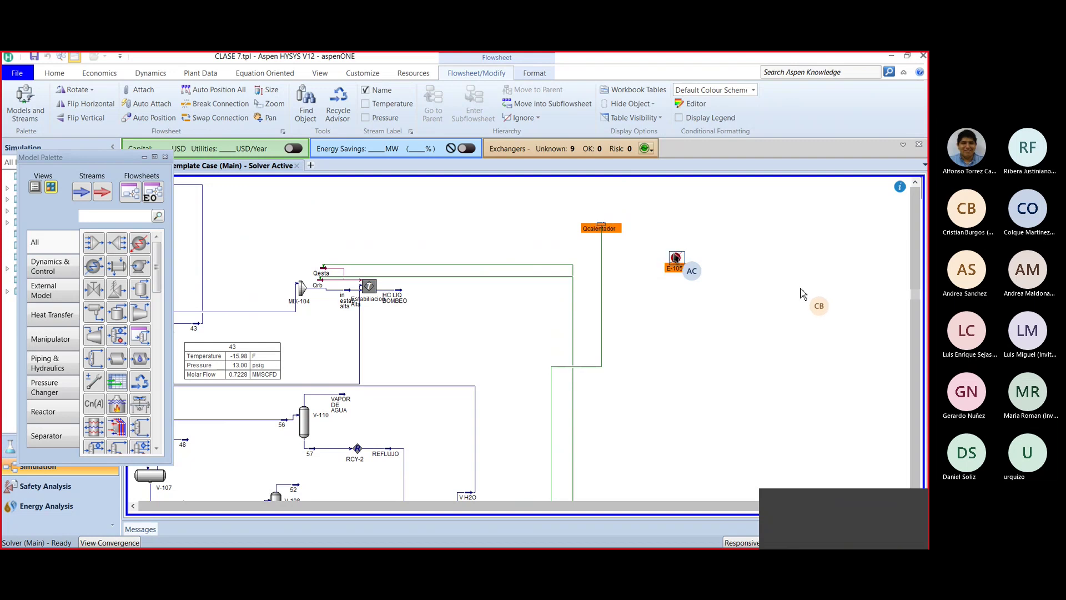
click(772, 324)
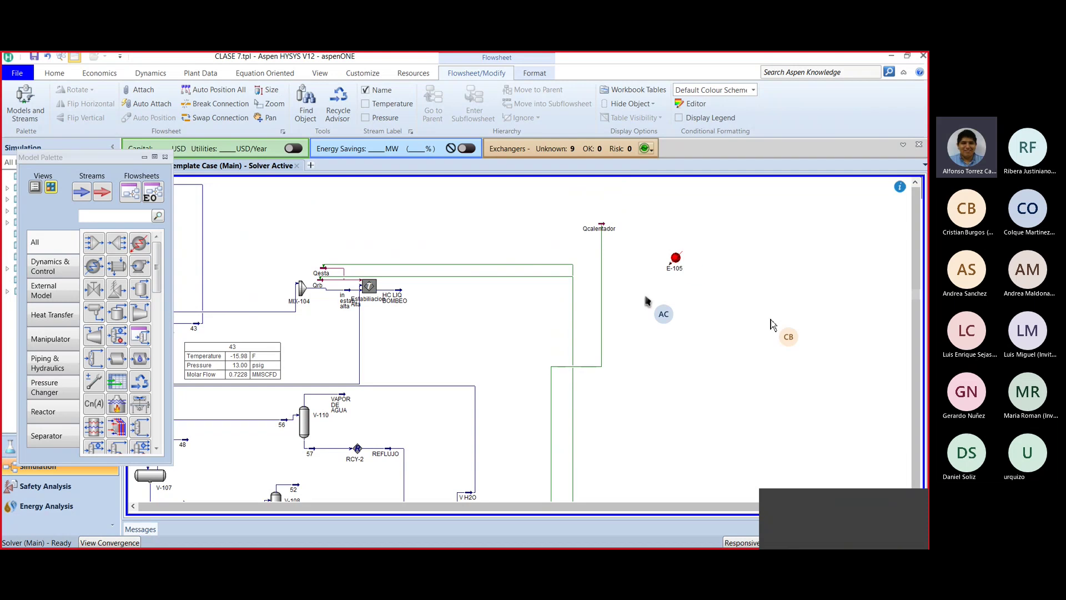
Step: Open the connections of heater E-105 and assign Qcalentador as its energy stream
mouse_move(681, 265)
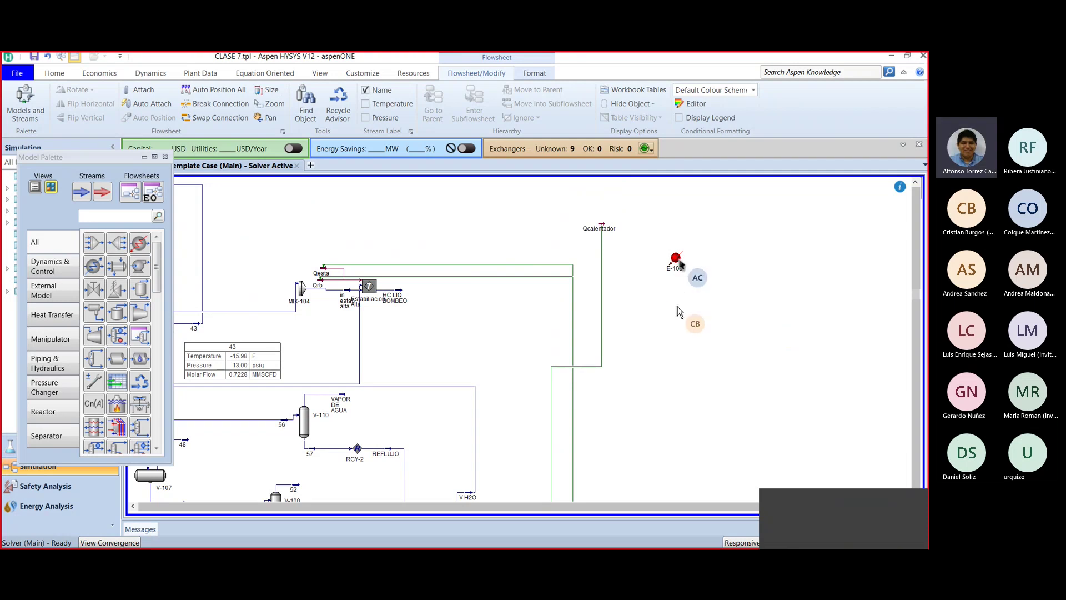
click(681, 265)
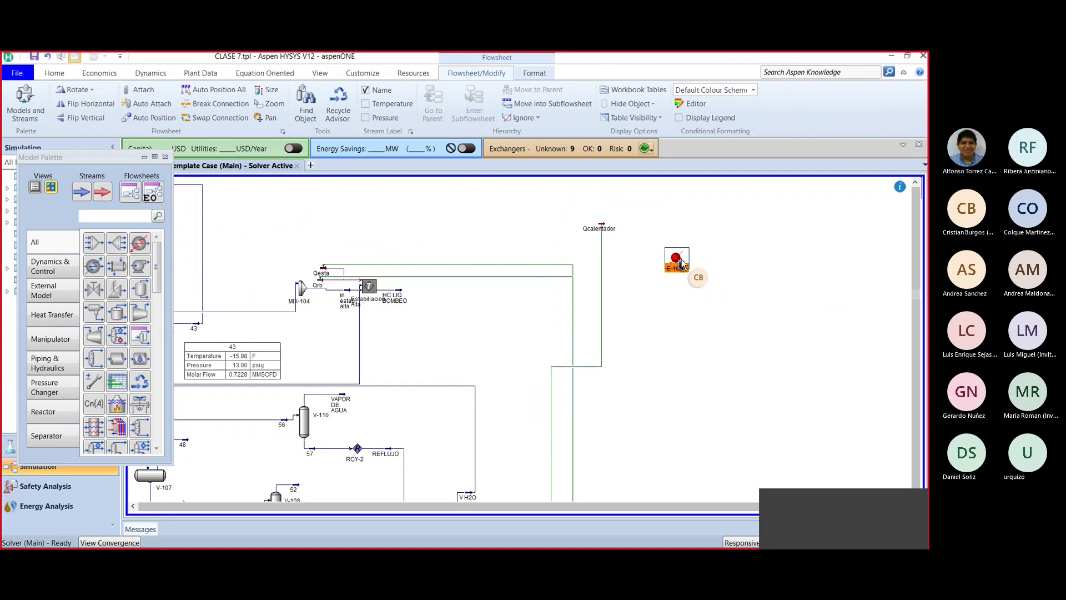
double_click(681, 265)
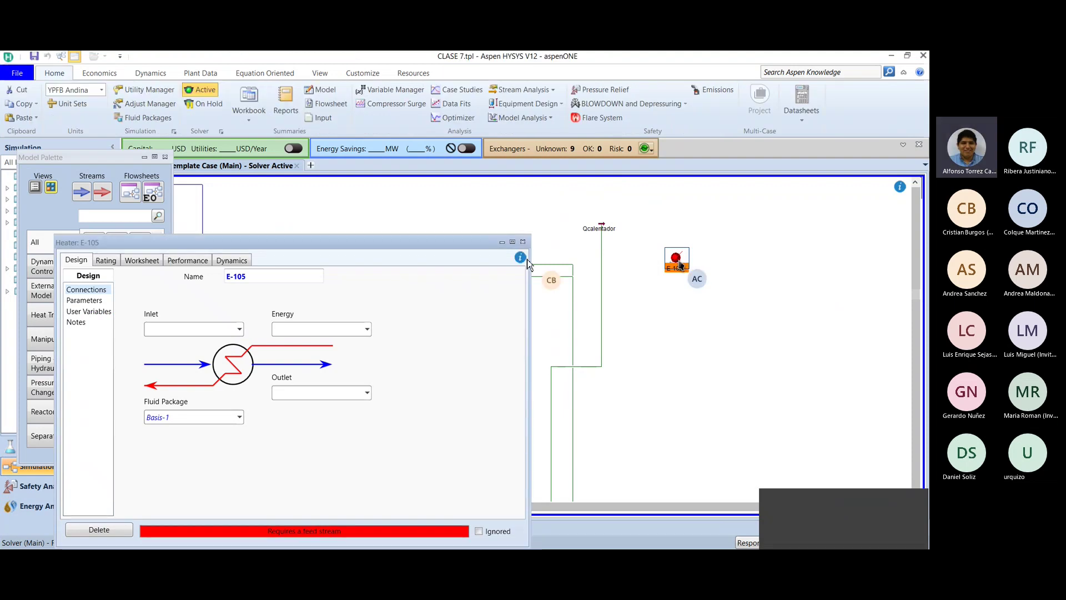
drag(278, 242, 373, 145)
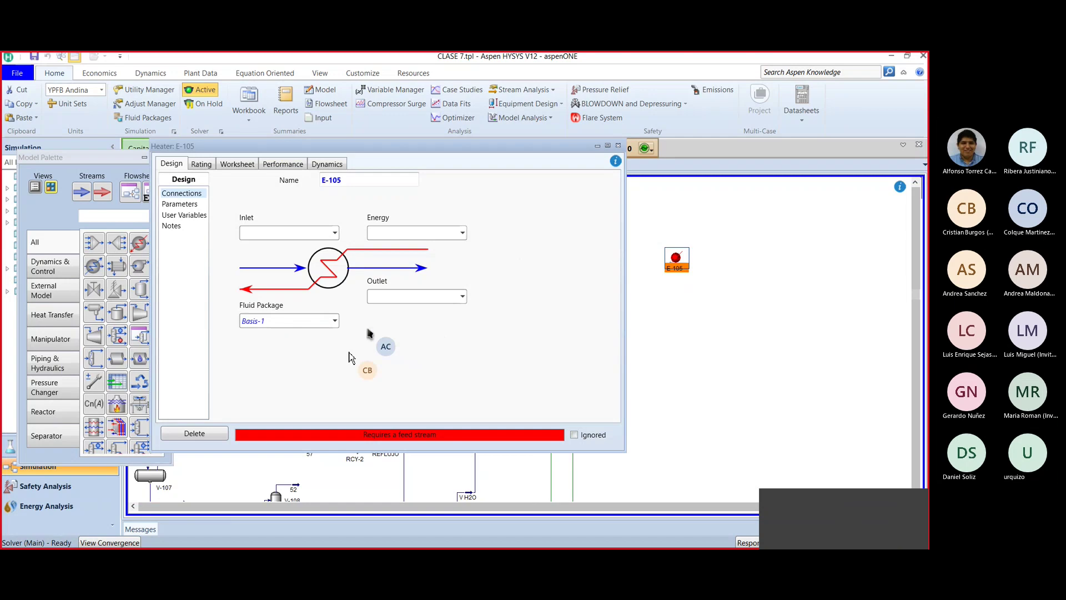
click(335, 321)
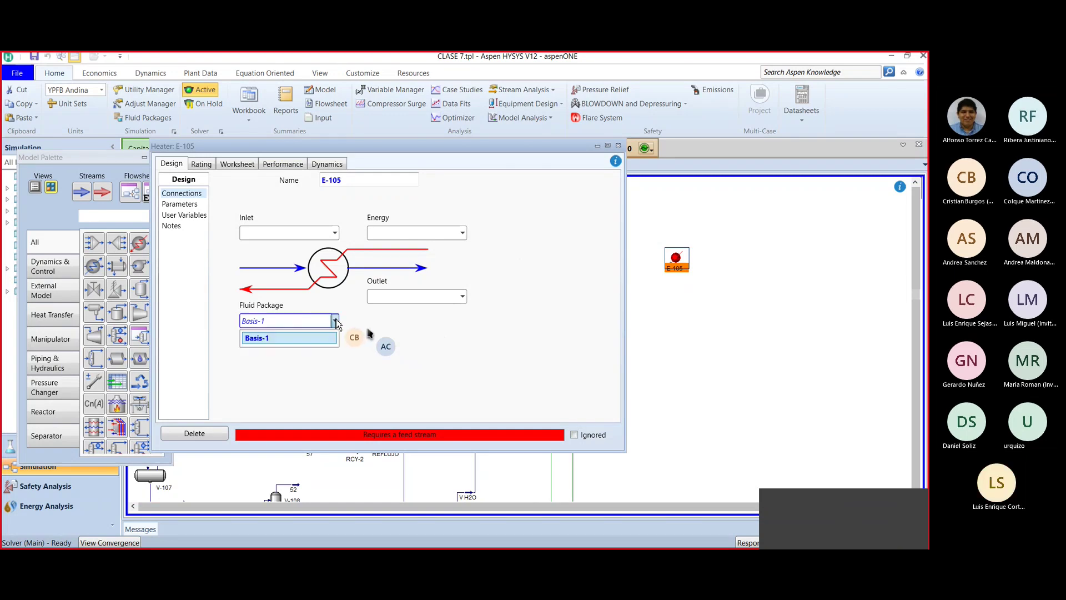
click(336, 322)
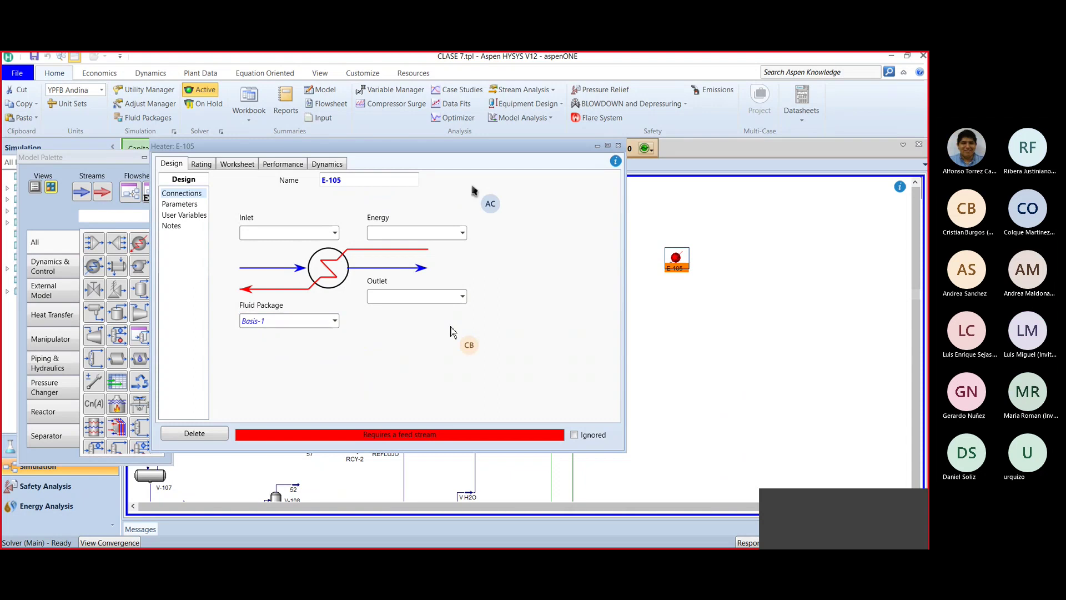
click(462, 233)
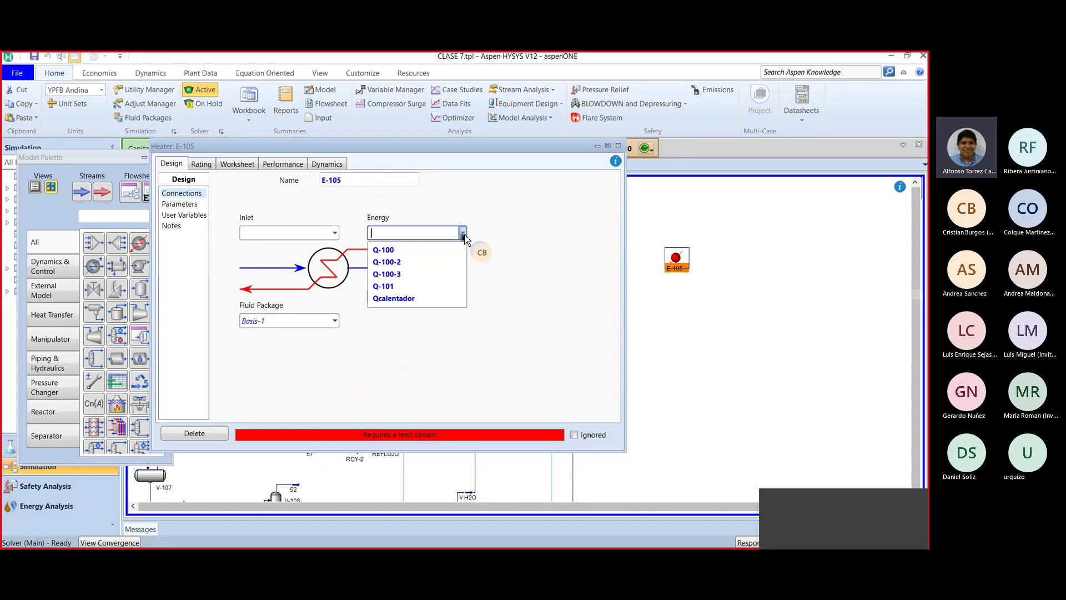
click(395, 300)
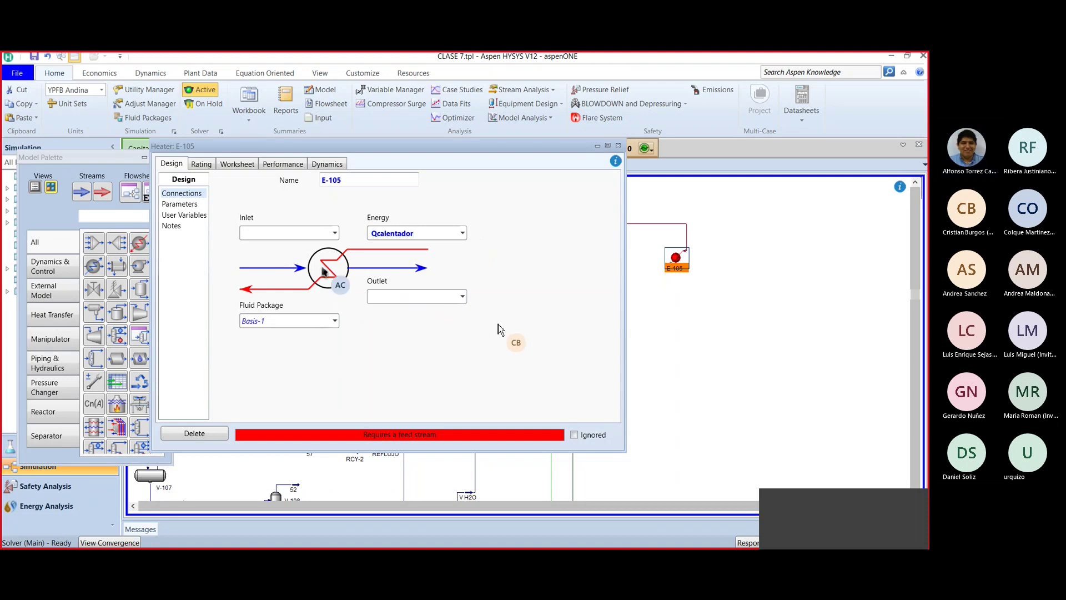
Step: Create the inlet stream "hotoil int" for heater E-105
click(334, 233)
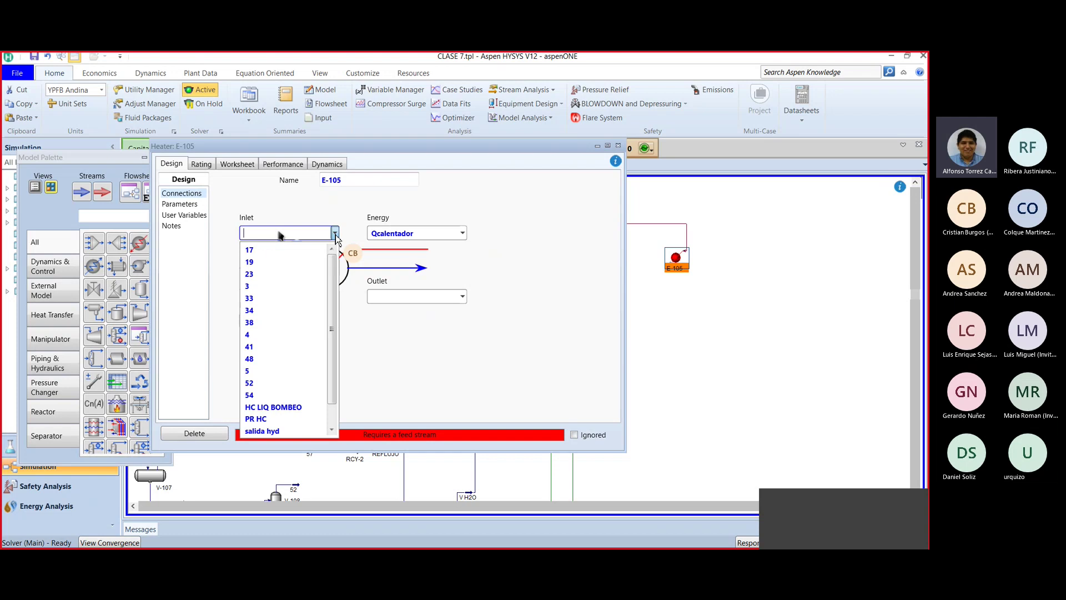
text(hotoilin)
key(BackSpace)
key(BackSpace)
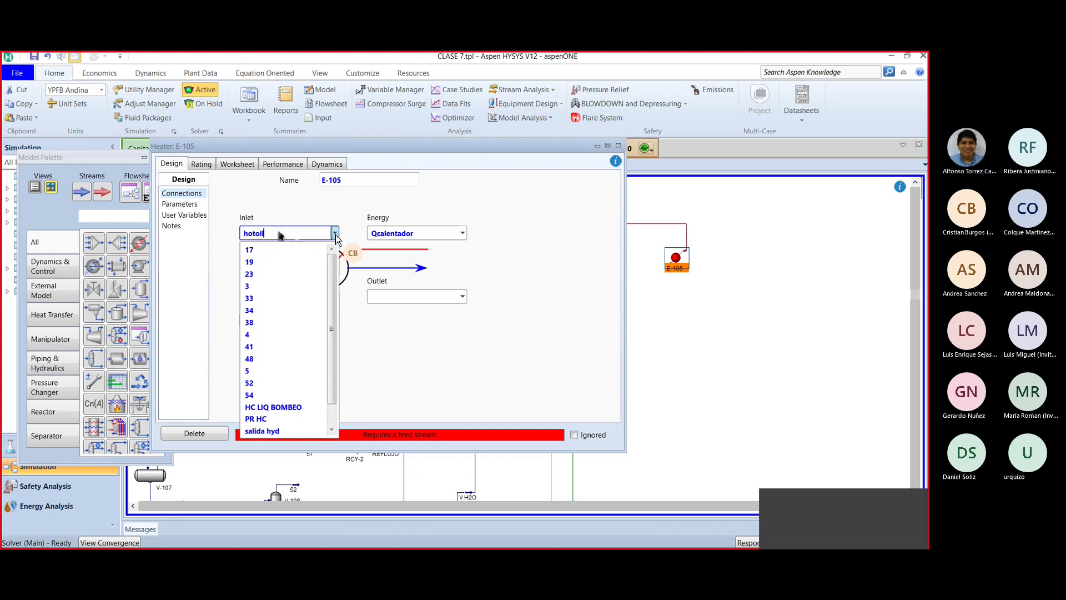
text(int)
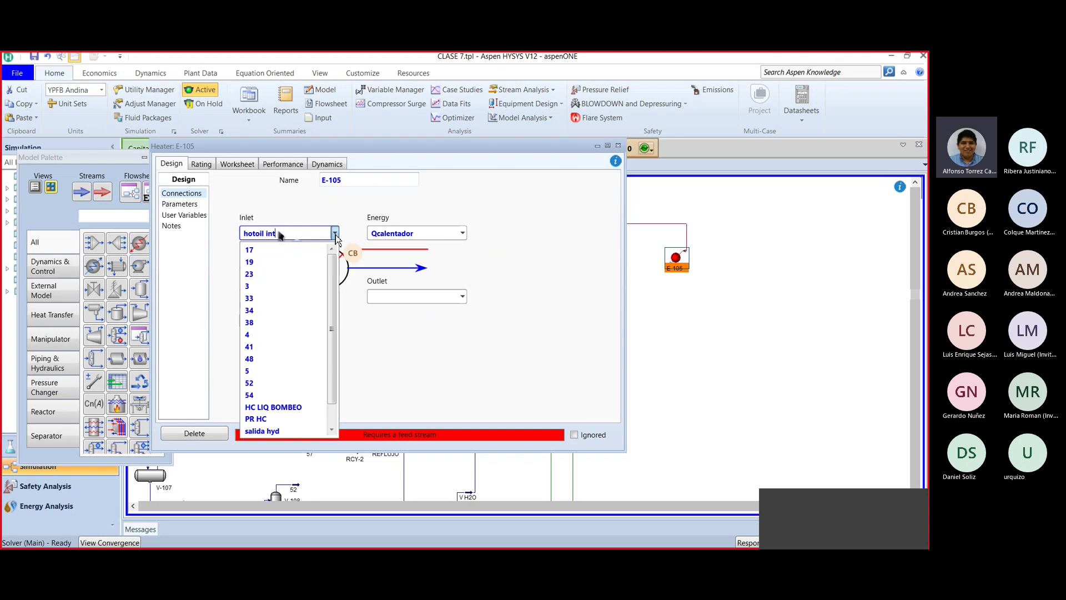
key(Return)
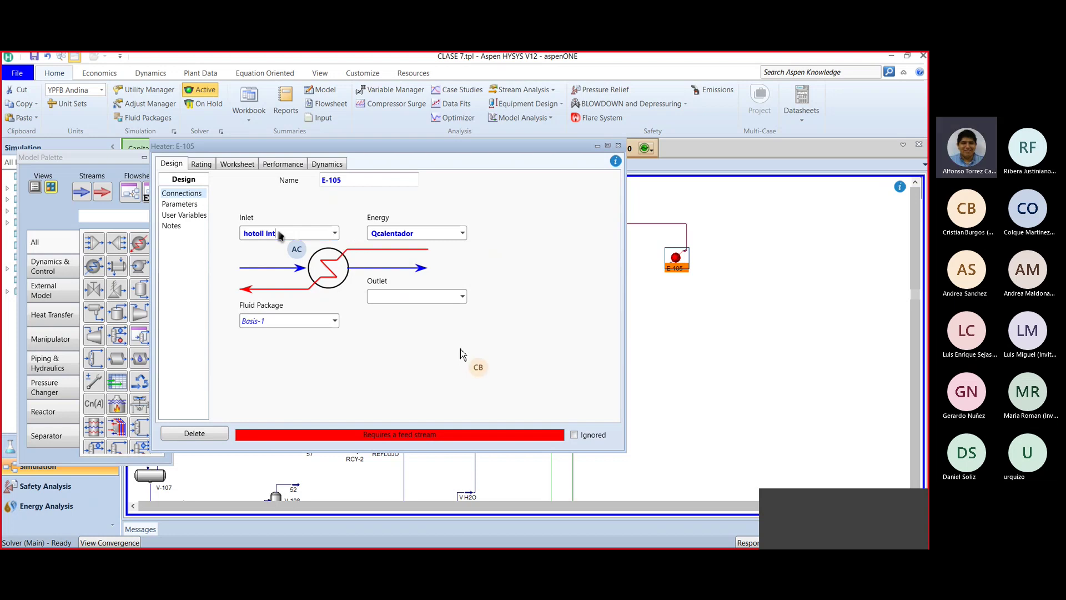
Step: Create the outlet stream "hotoil out" for heater E-105
click(462, 298)
text(hotoil )
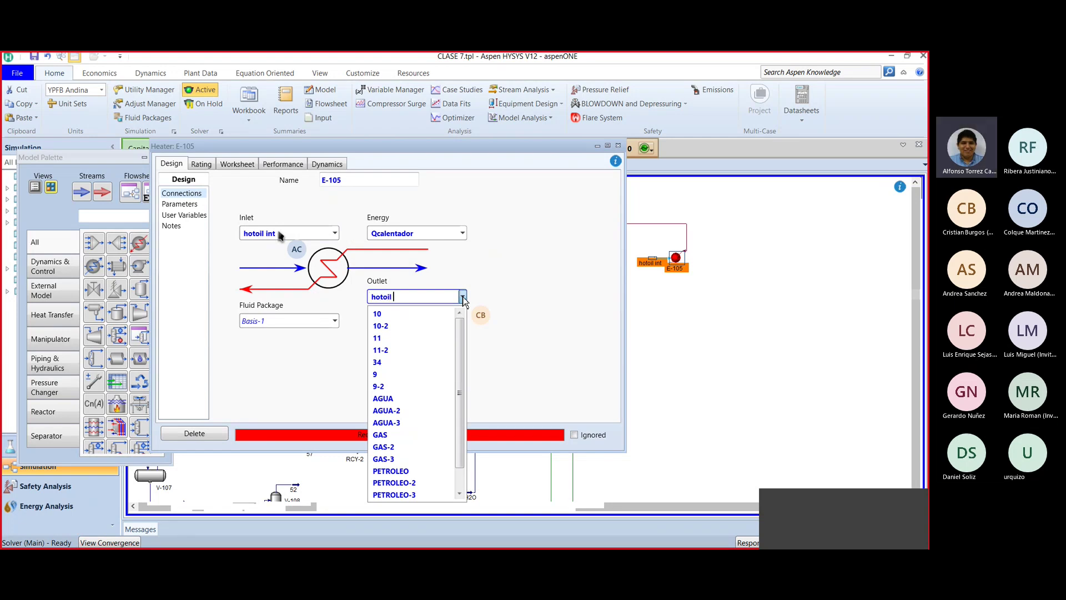
text(on)
click(462, 298)
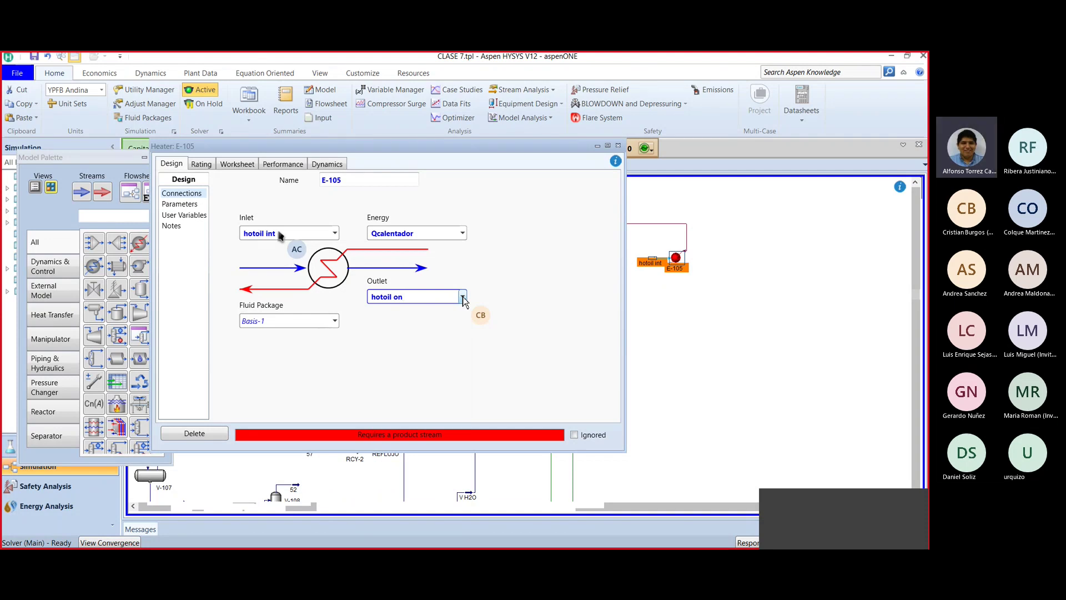
key(BackSpace)
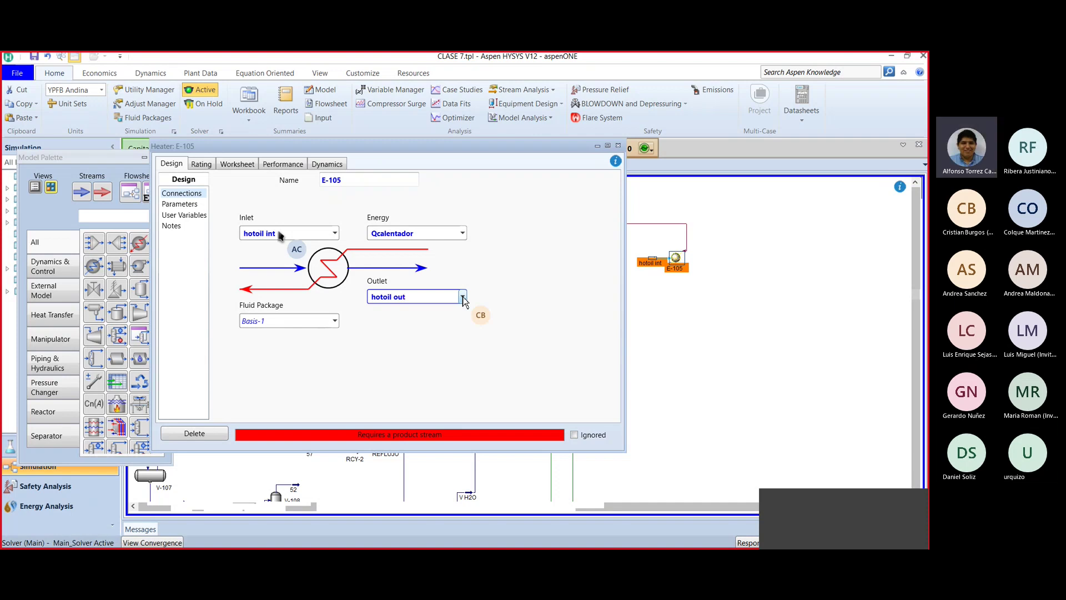
key(Return)
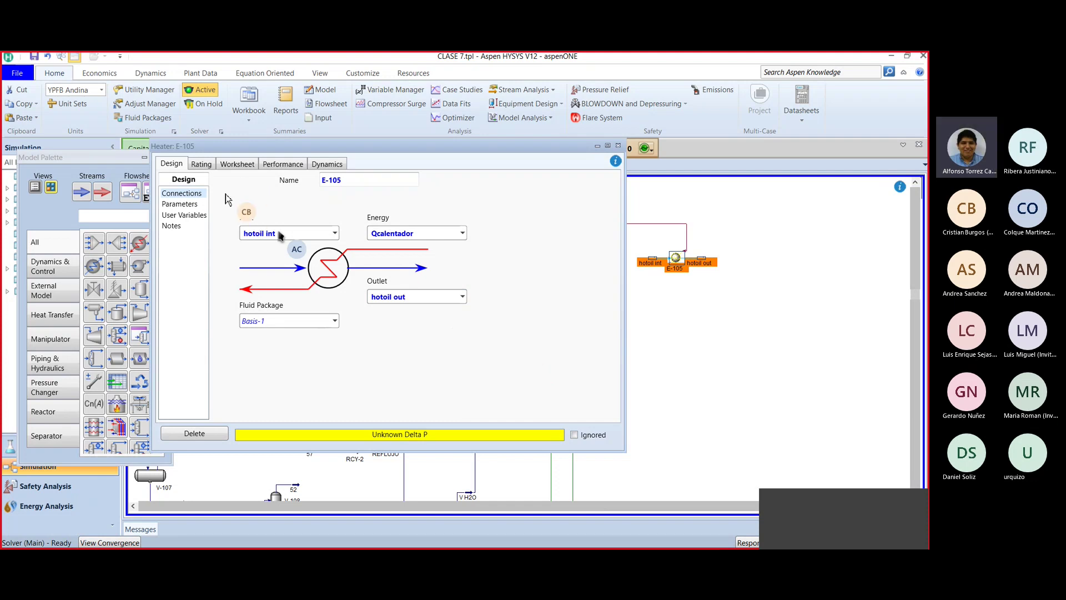
Step: Set the Delta P of heater E-105 to 10 psi in its design parameters
click(195, 204)
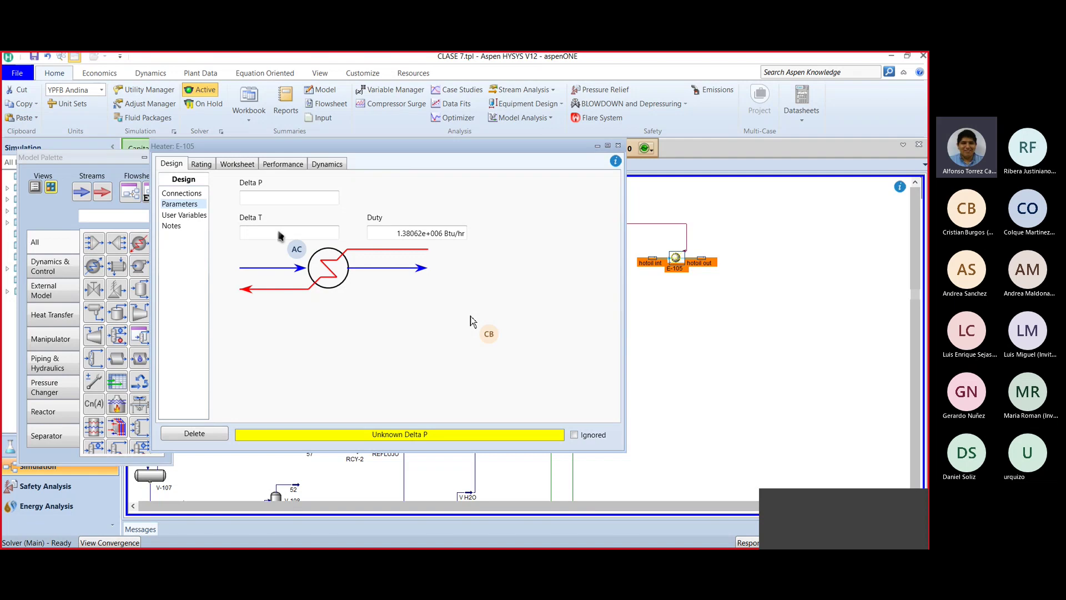
click(302, 198)
text(10)
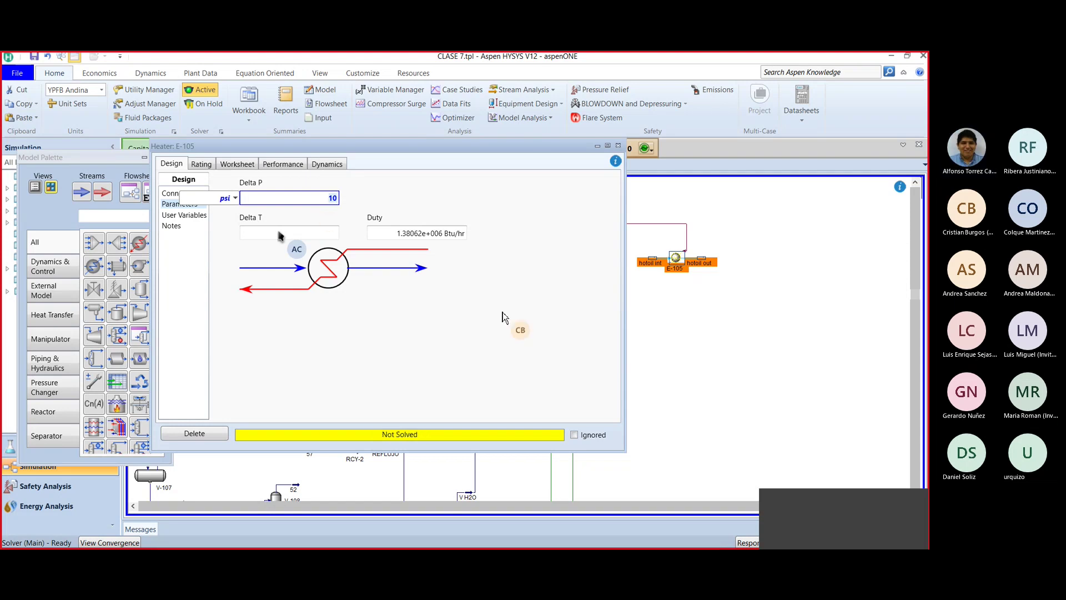
Step: Confirm the 10 psi pressure drop of heater E-105 and close its properties
key(Return)
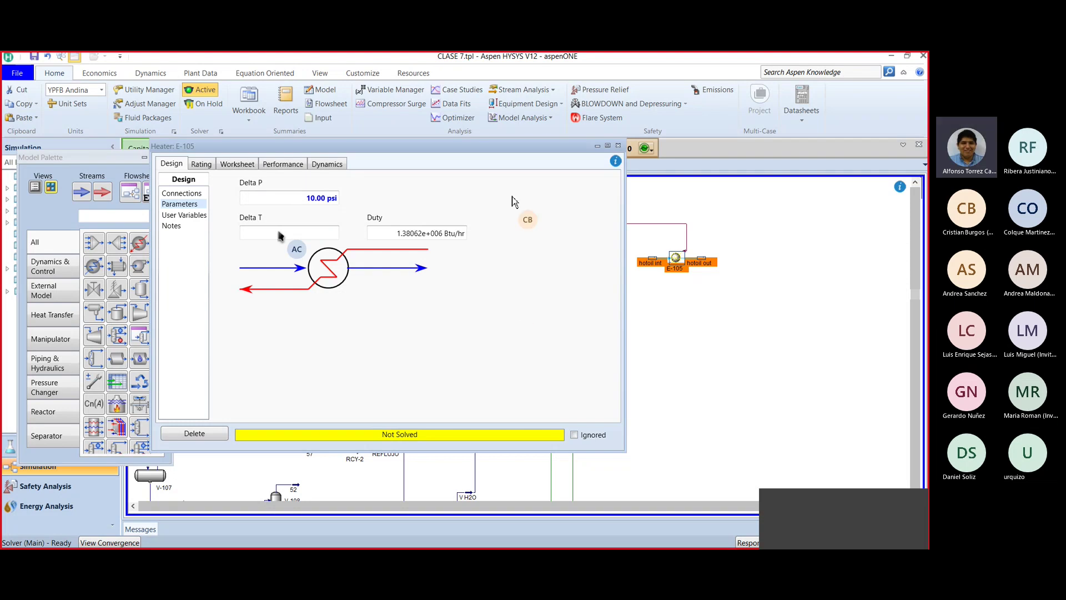
click(618, 145)
click(674, 338)
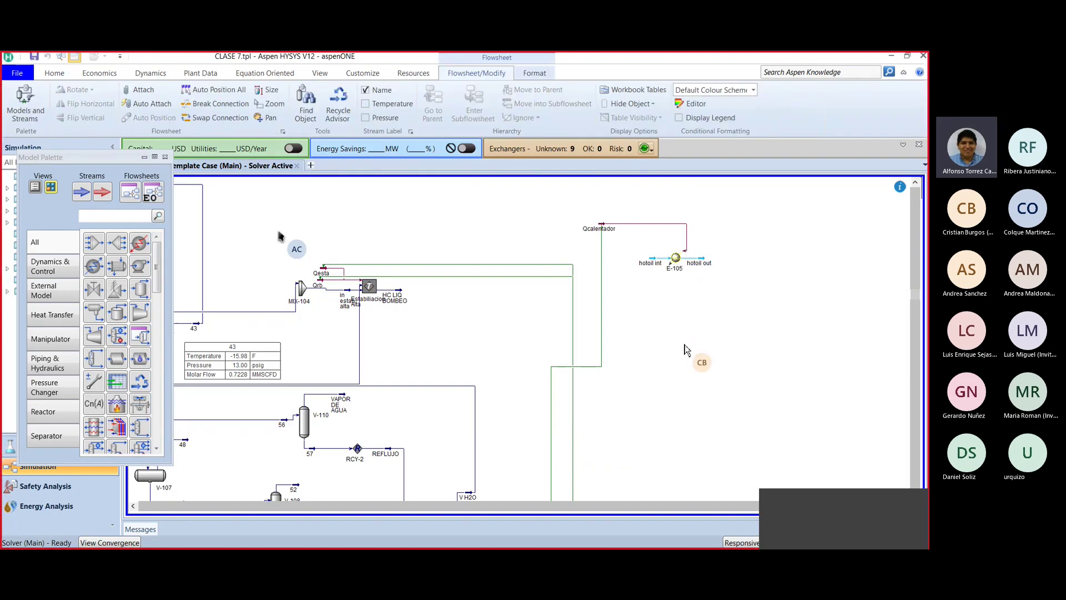
Step: Define the composition of stream "hotoil int" as pure TexaTherm with a mole fraction of 1, and close the stream
scroll(673, 314, up, 3)
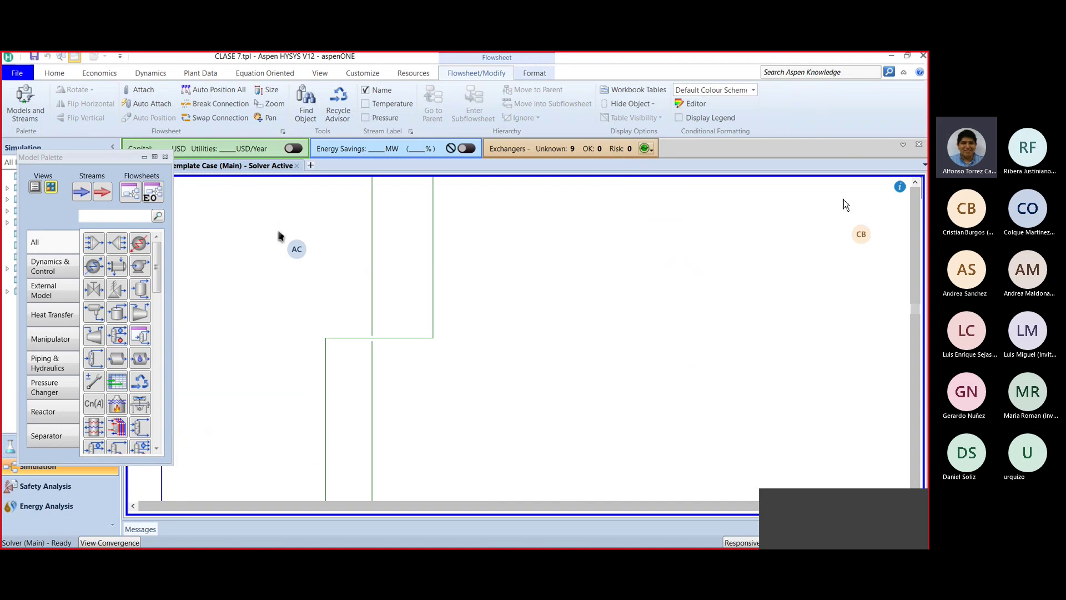
click(915, 183)
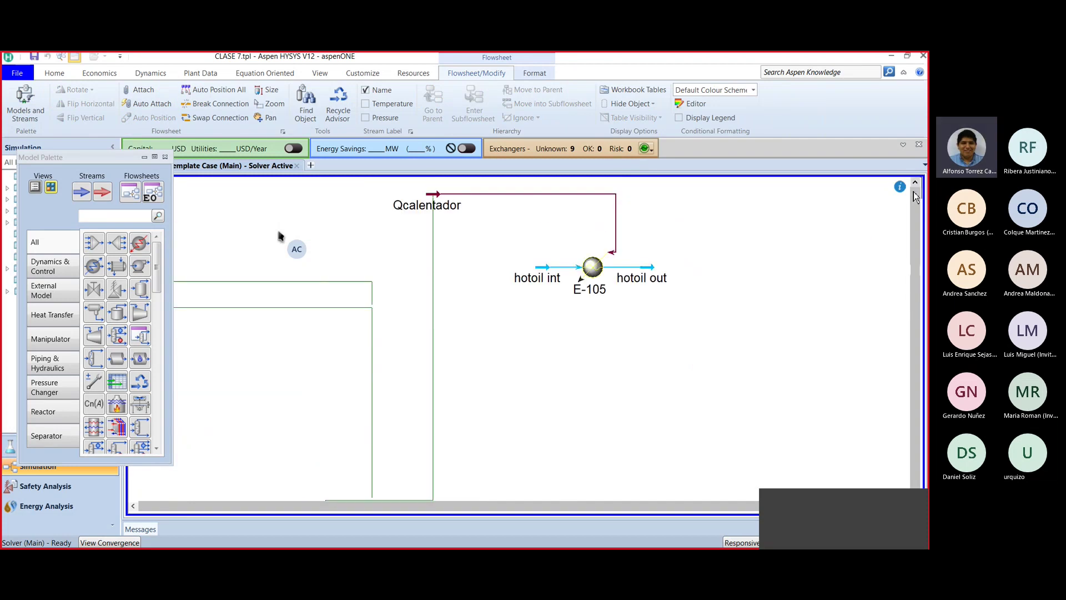
double_click(542, 268)
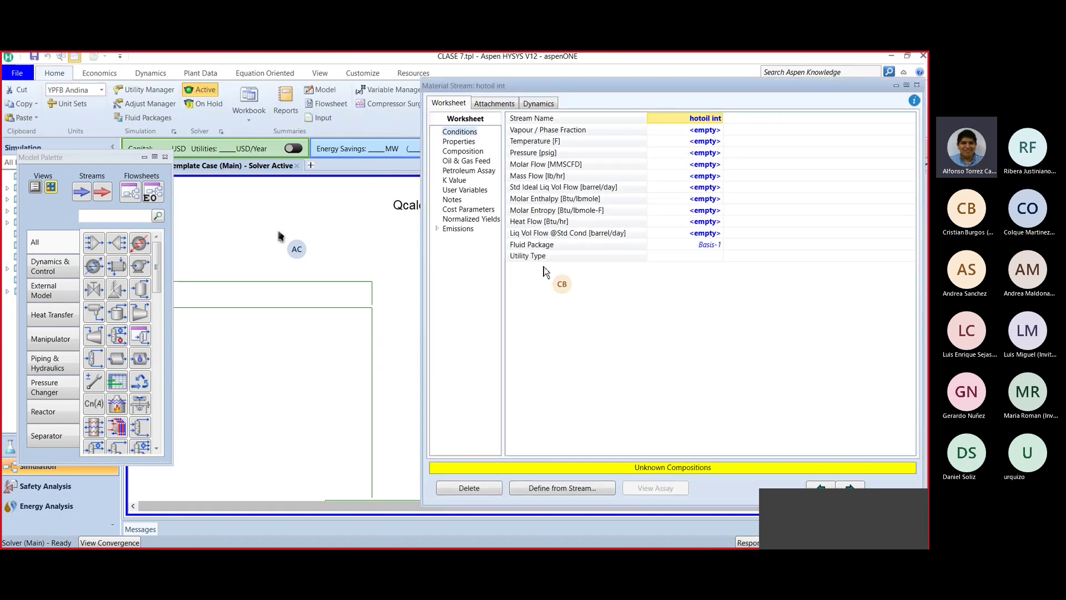
click(466, 152)
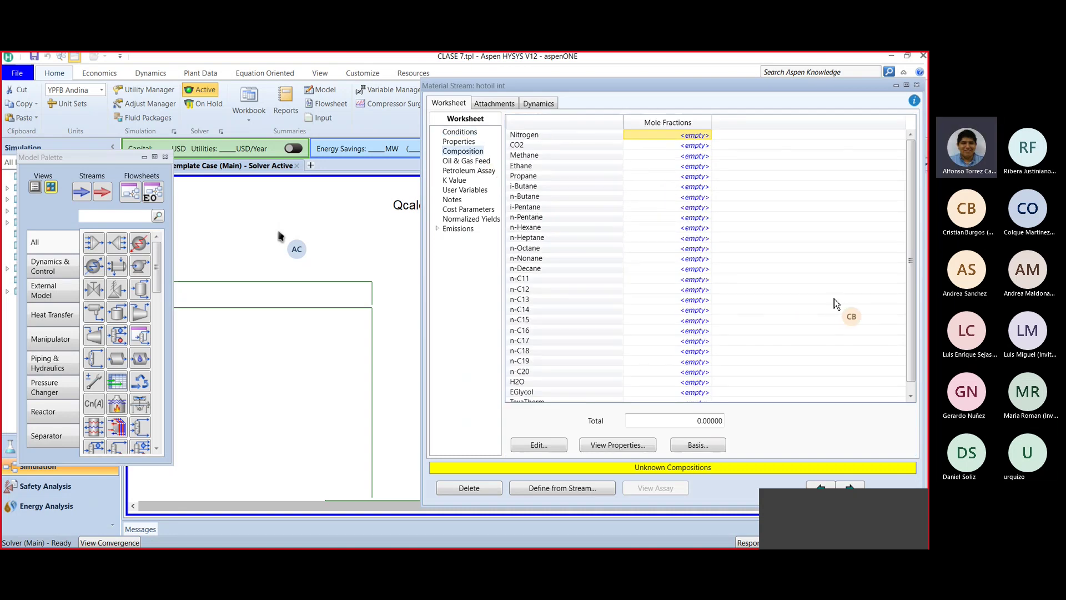
scroll(835, 302, down, 1)
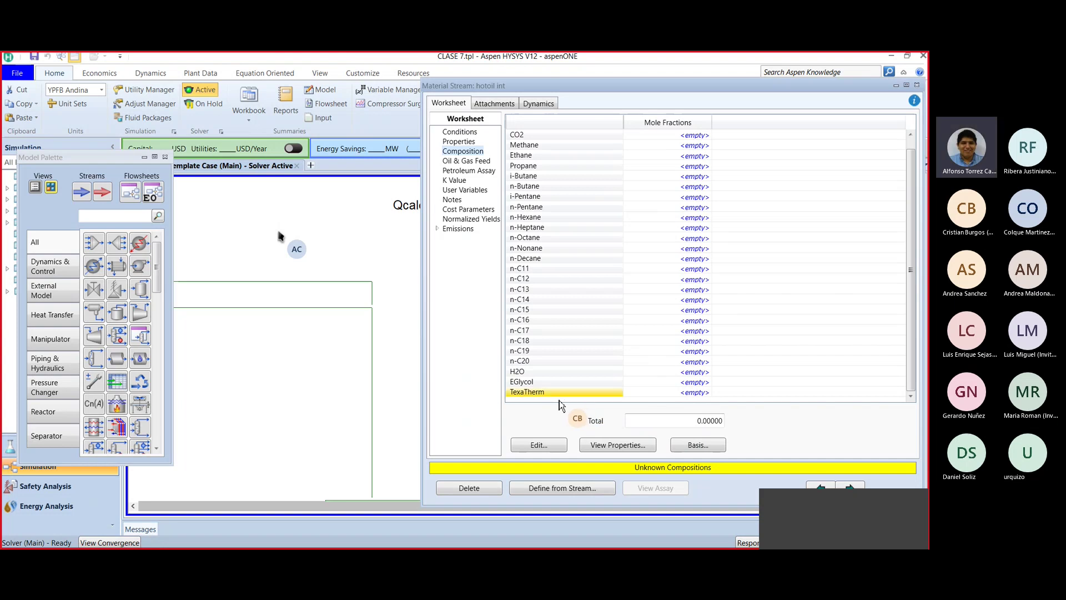
click(698, 393)
text(1)
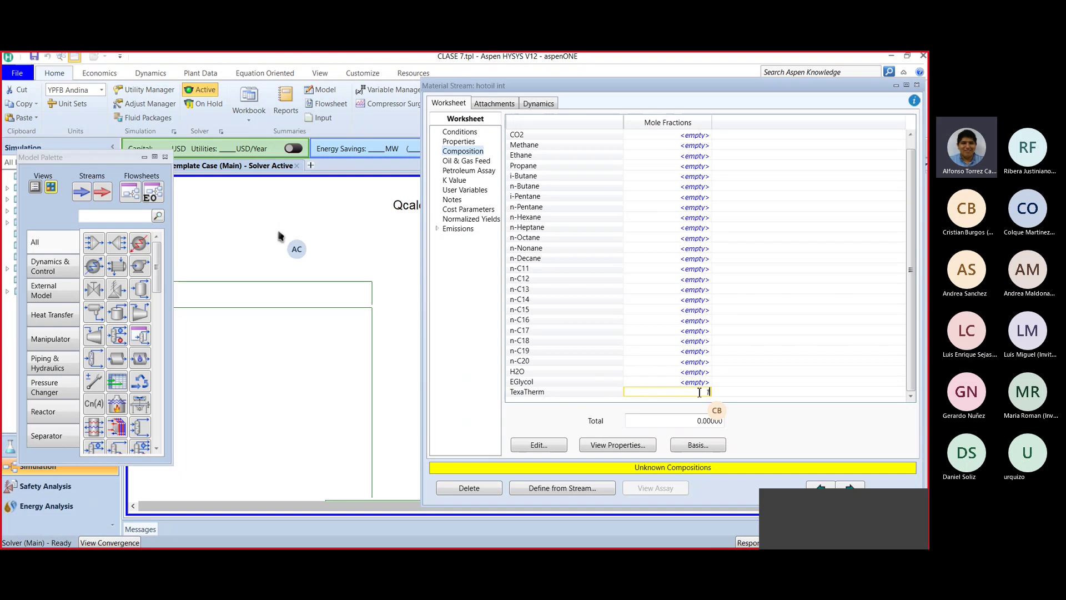
key(Return)
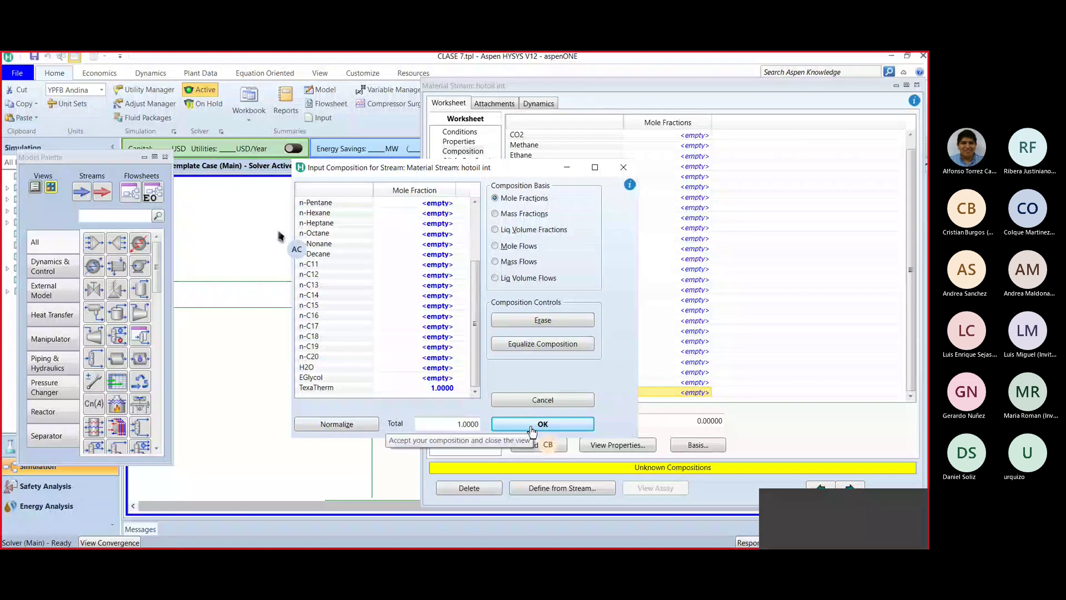
click(531, 427)
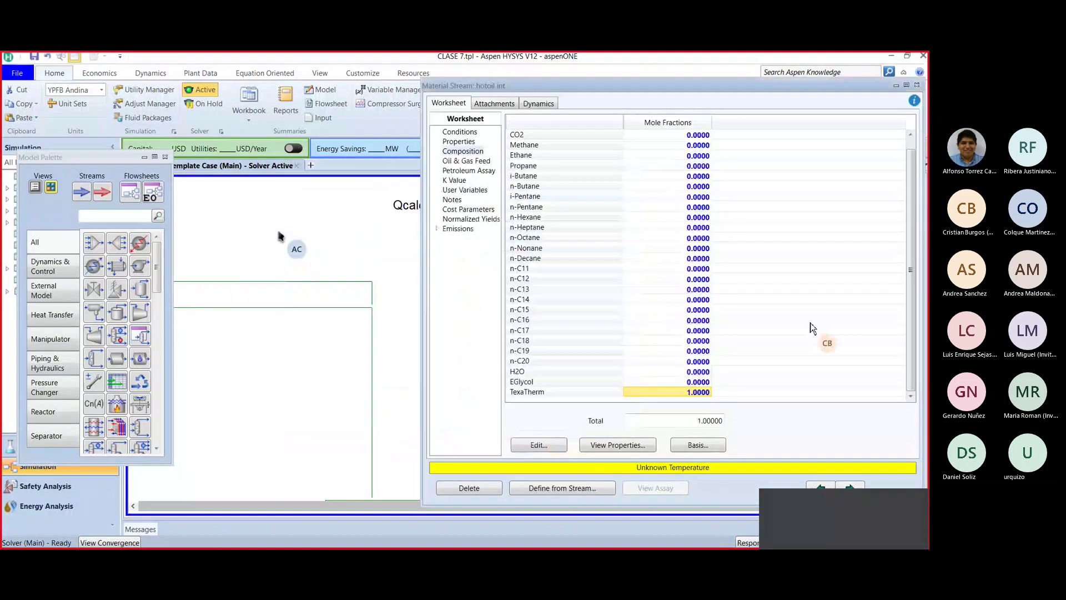
drag(706, 87, 670, 112)
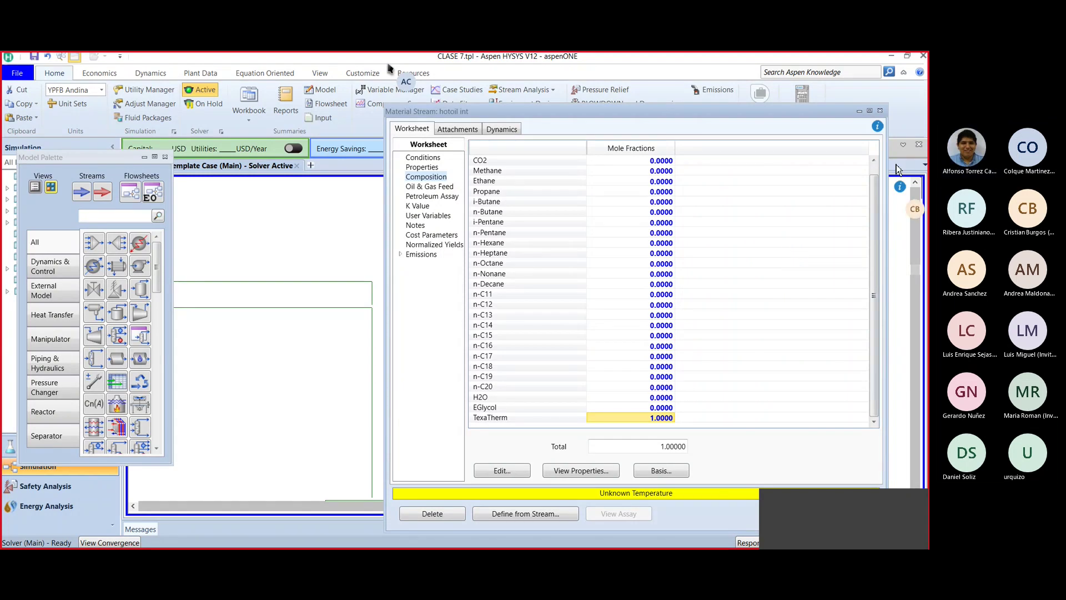
click(880, 111)
click(688, 343)
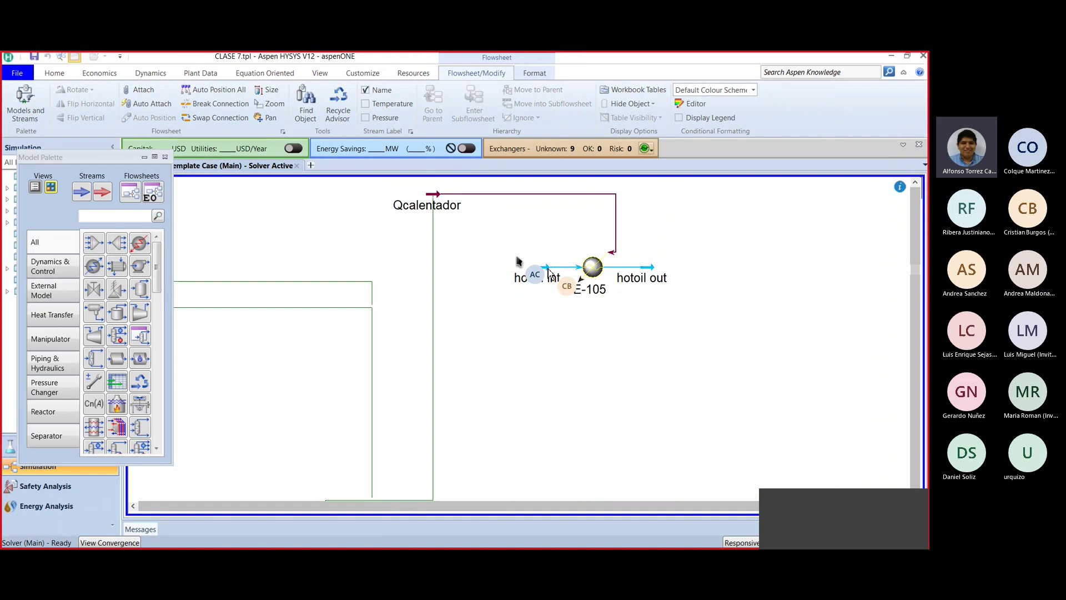
Step: Open the conditions of inlet stream "hotoil int"
mouse_move(545, 272)
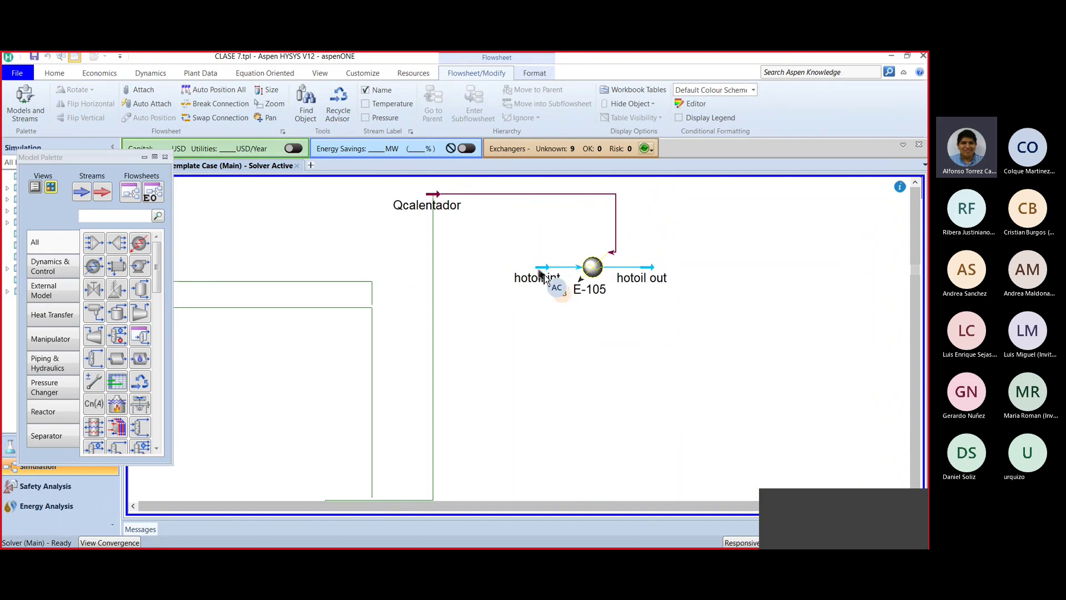
click(543, 271)
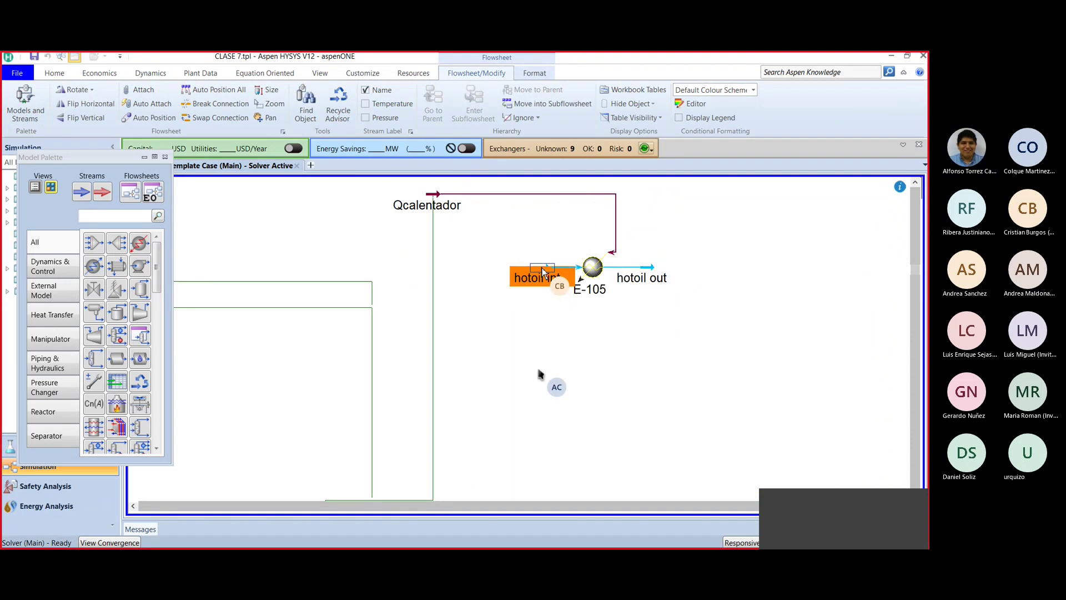
double_click(543, 272)
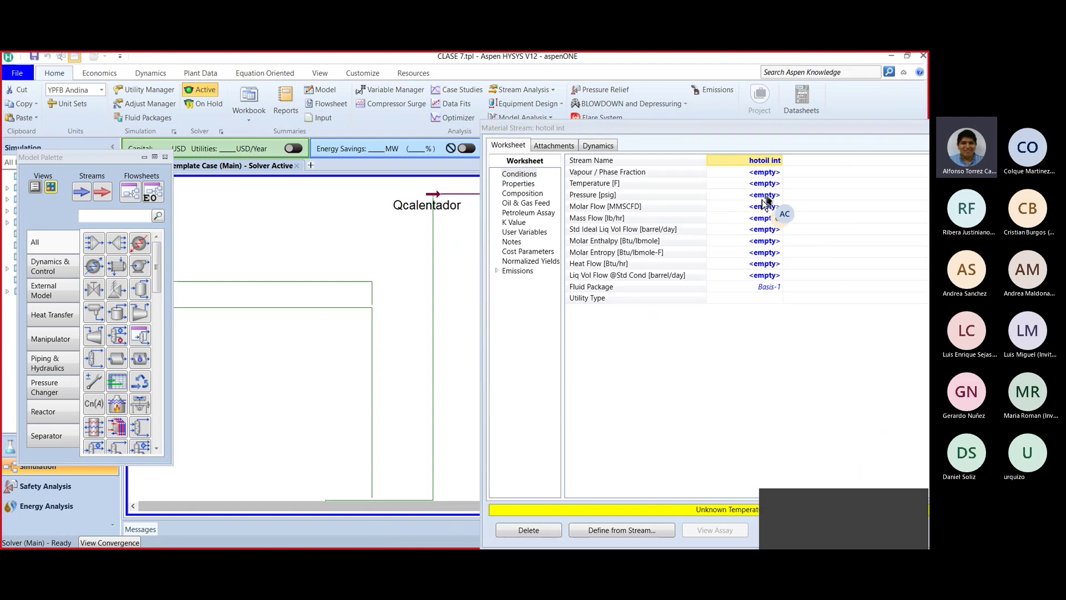
Step: Set the pressure of stream "hotoil int" to 50 psig
click(761, 199)
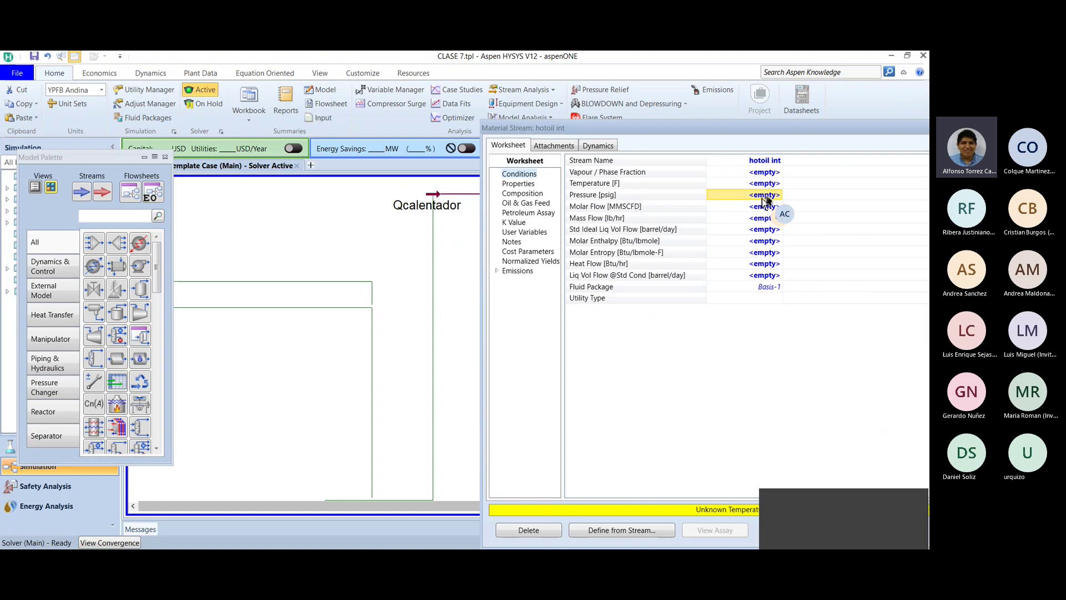
text(50)
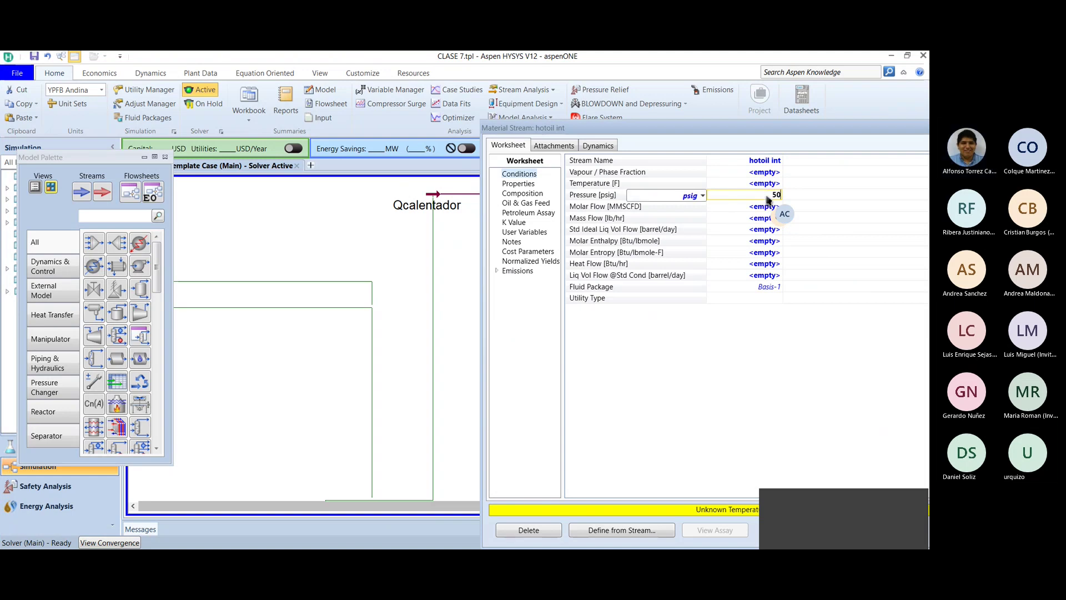
key(Return)
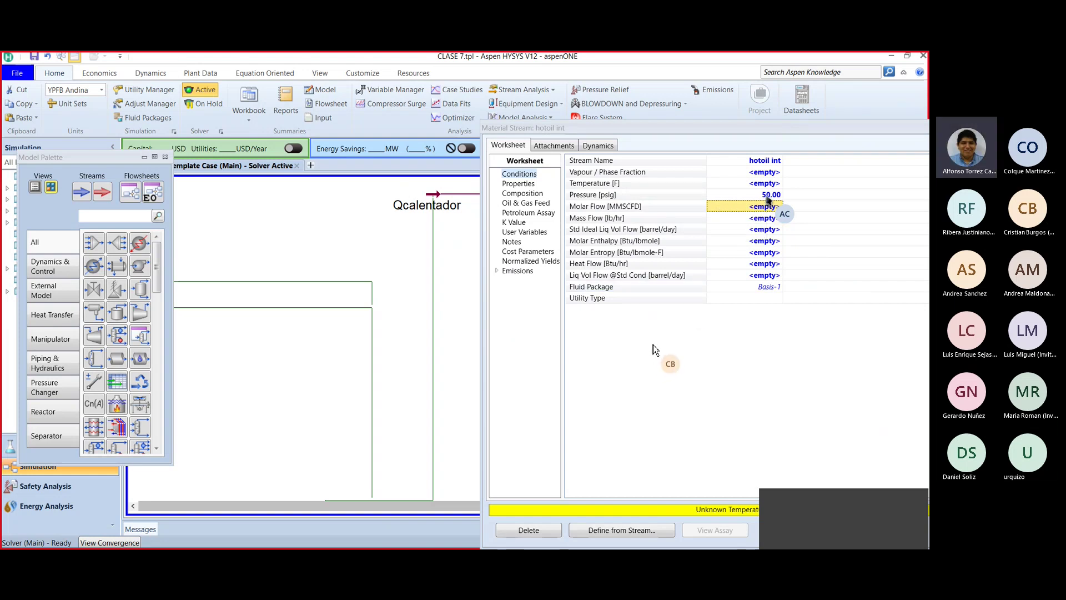
Step: Set stream "hotoil int" to a pressure of 10 psig and a temperature of 400 F
click(770, 197)
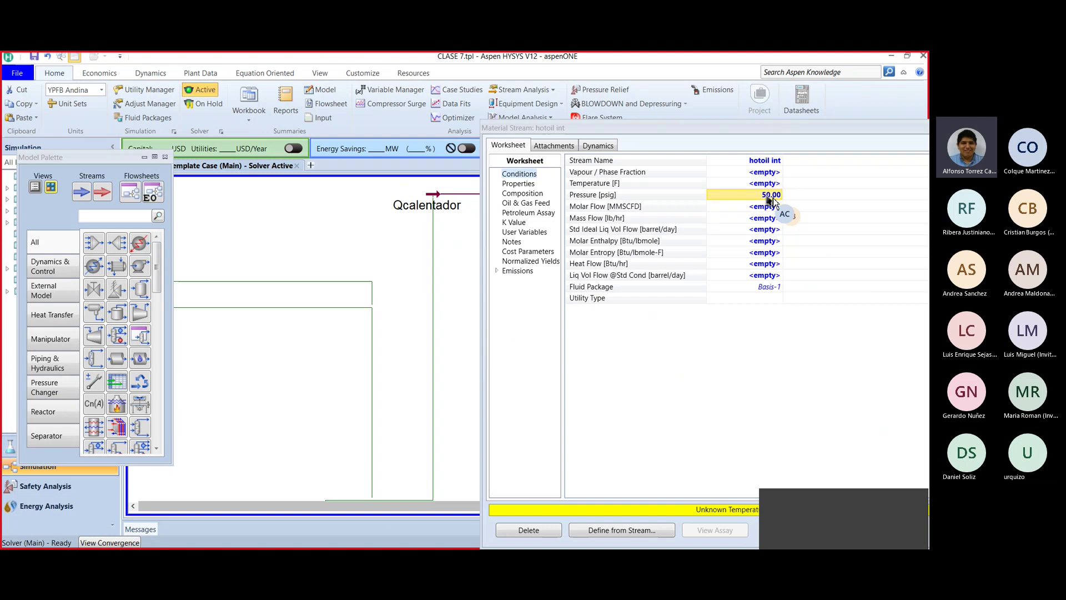
text(10)
key(Return)
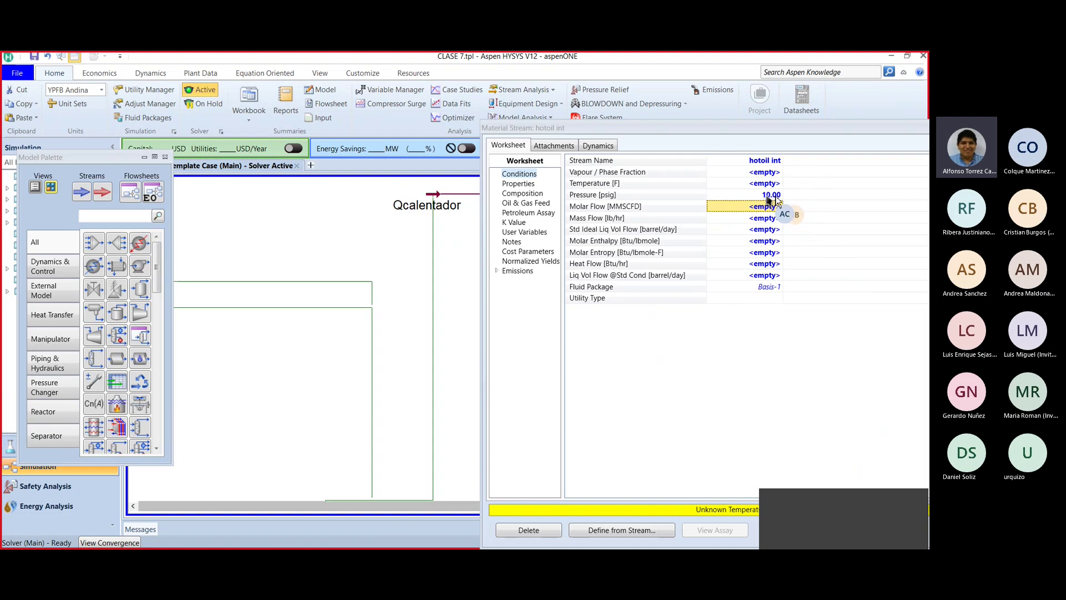
click(772, 185)
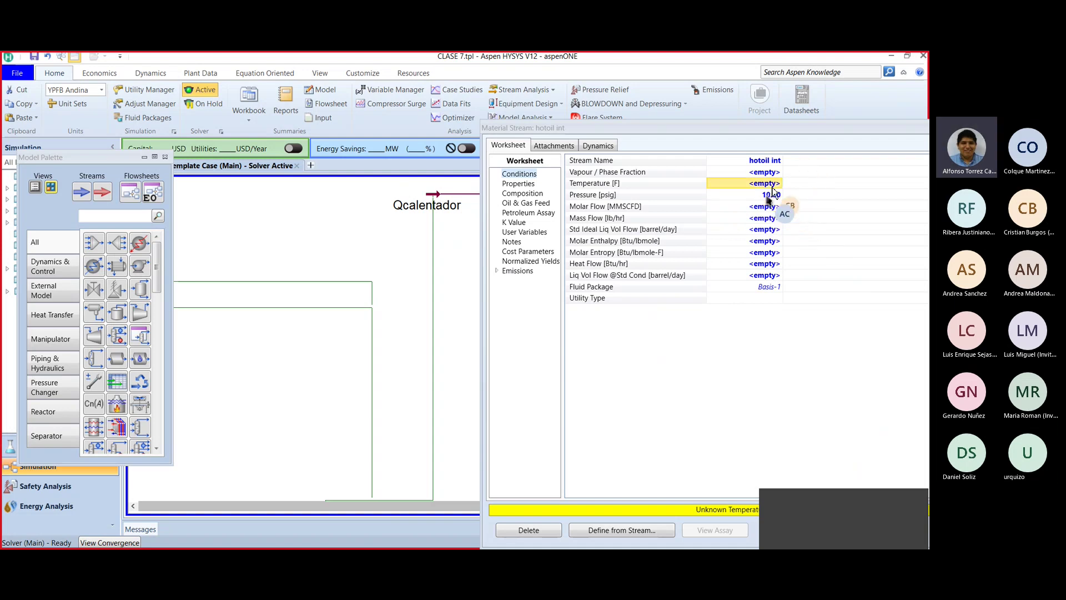
text(400)
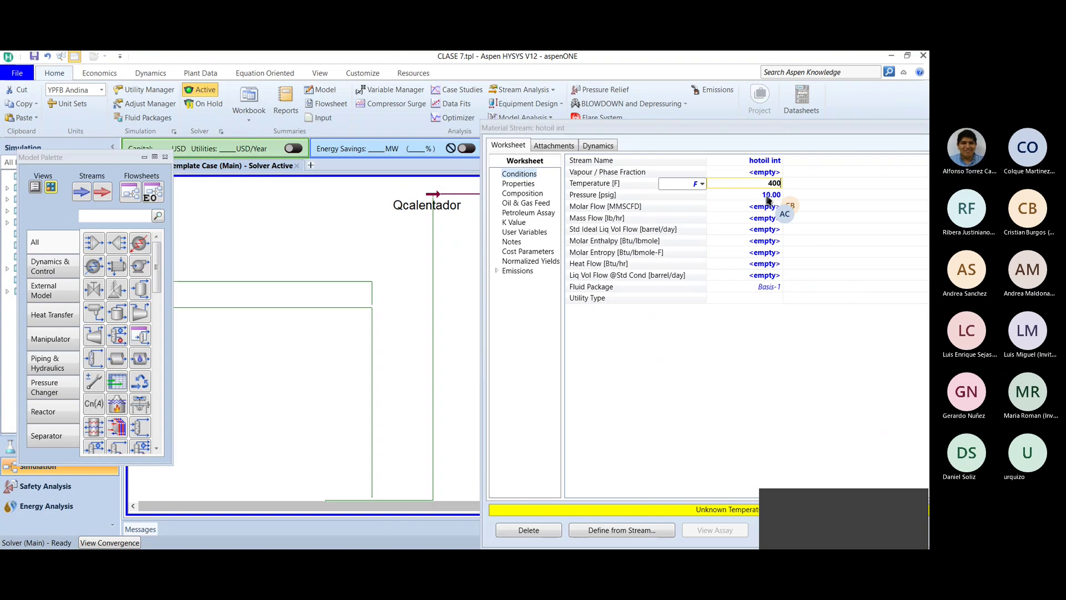
key(Return)
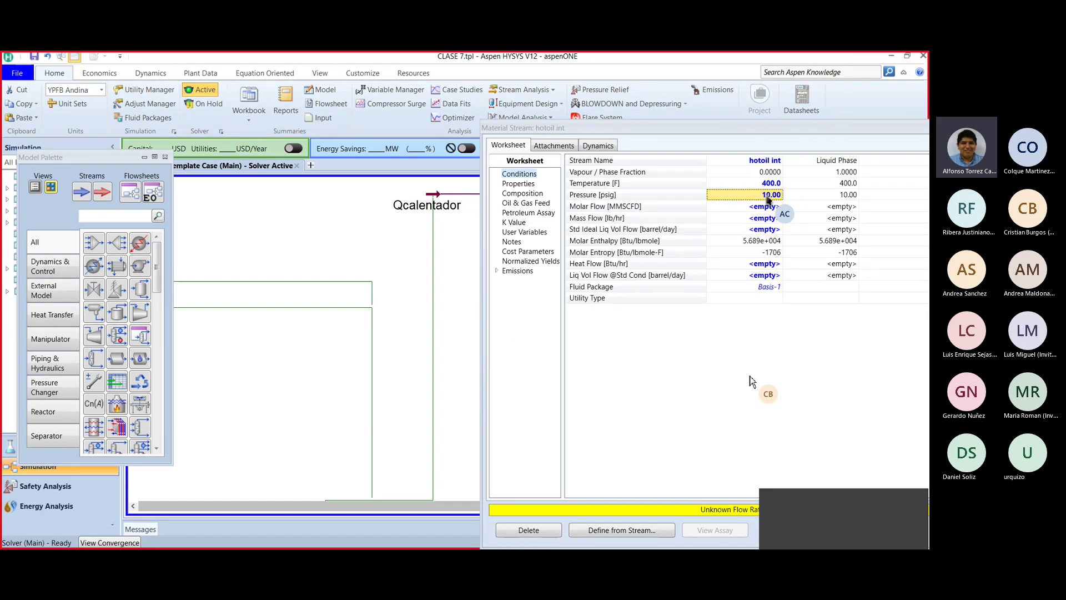
Step: Set the standard ideal liquid volume flow of "hotoil int" to 750 USGPM and close the stream
click(766, 230)
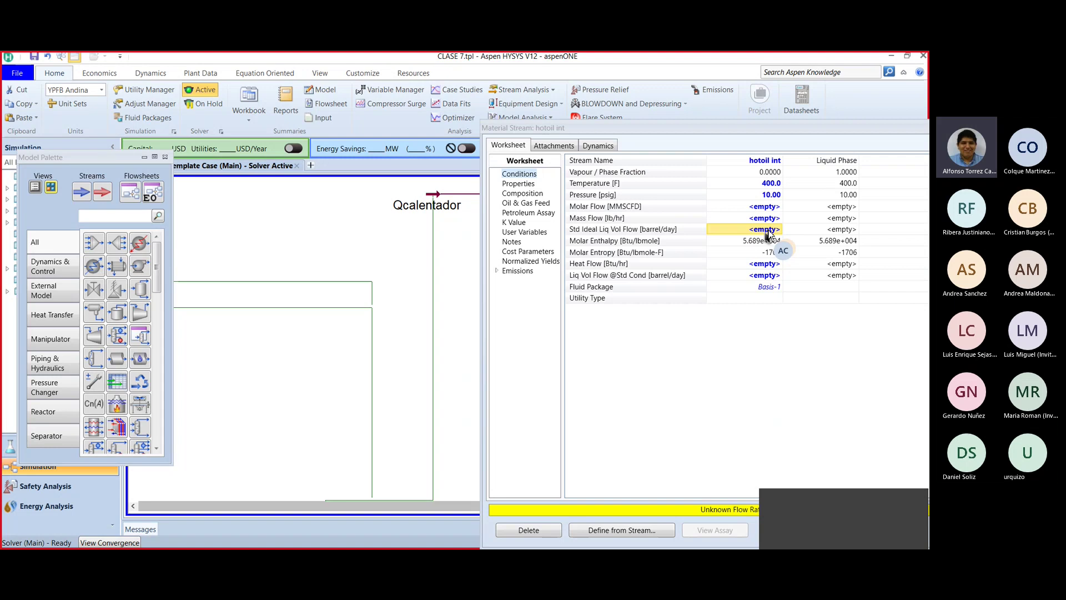
text(750)
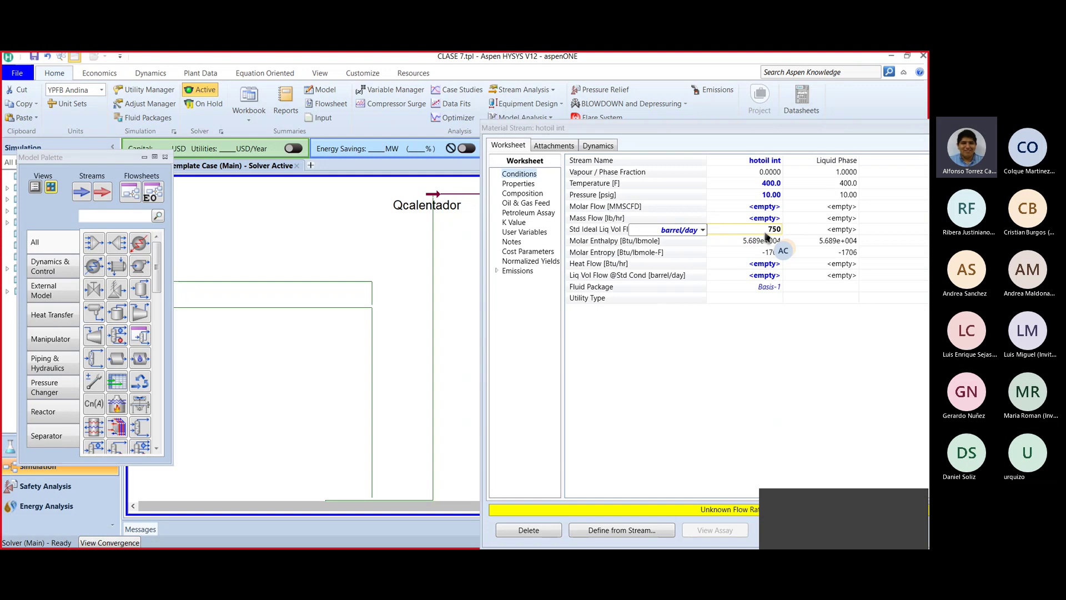
key(alt+Down)
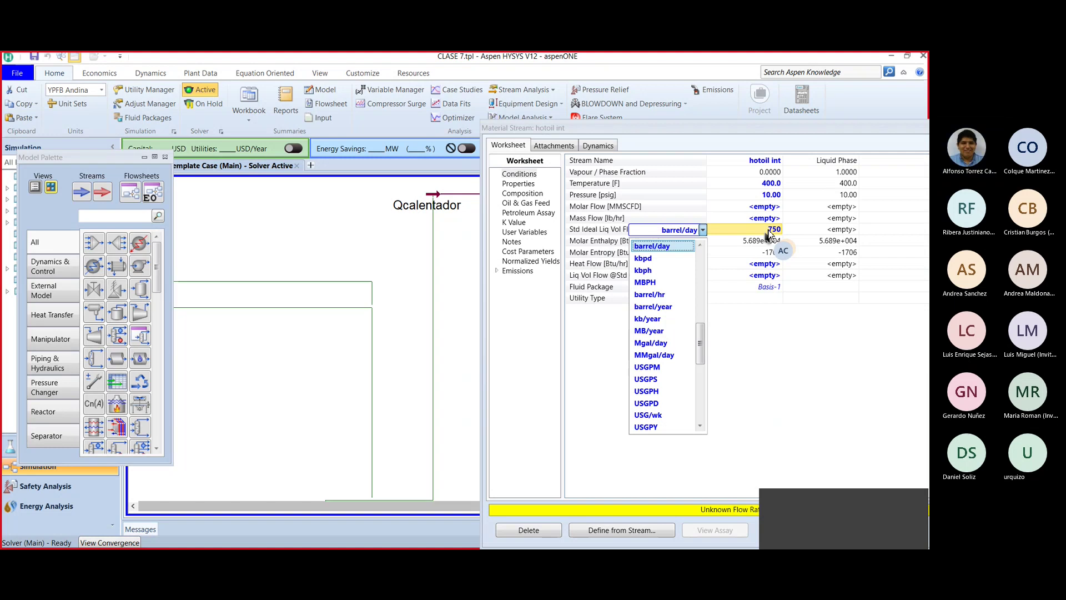
key(Down)
key(Down)
key(Down)
key(Down)
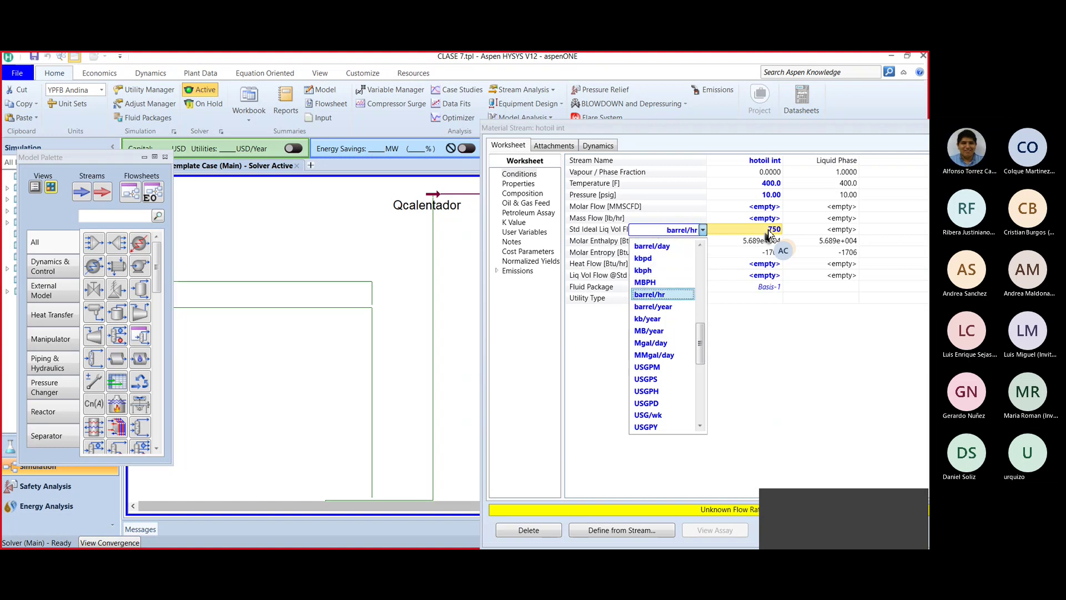
key(Down)
key(Down)
key(Down)
key(Down)
key(Down)
key(Down)
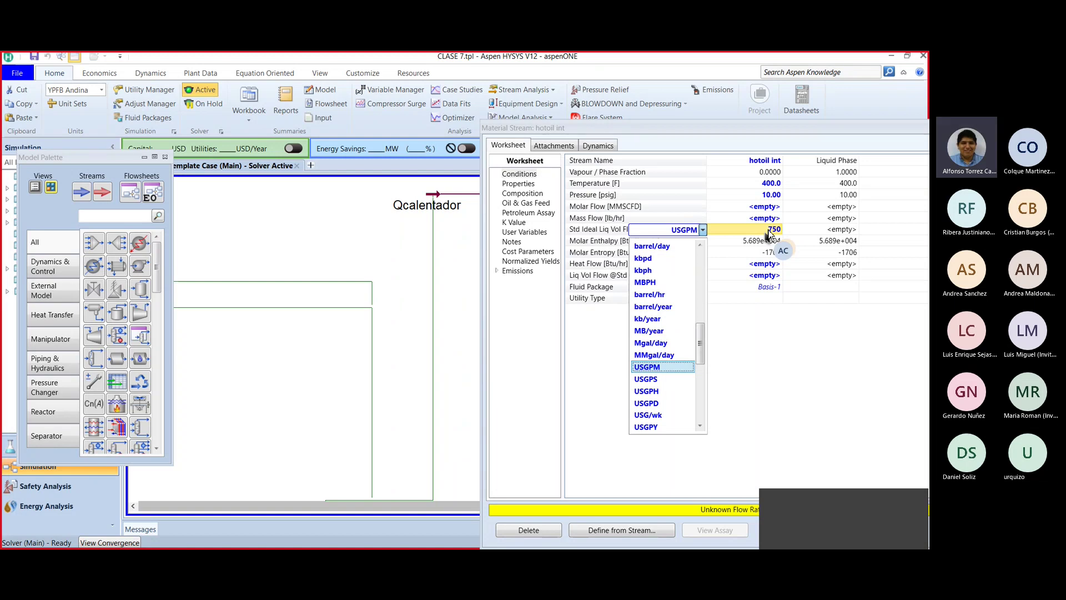
key(Return)
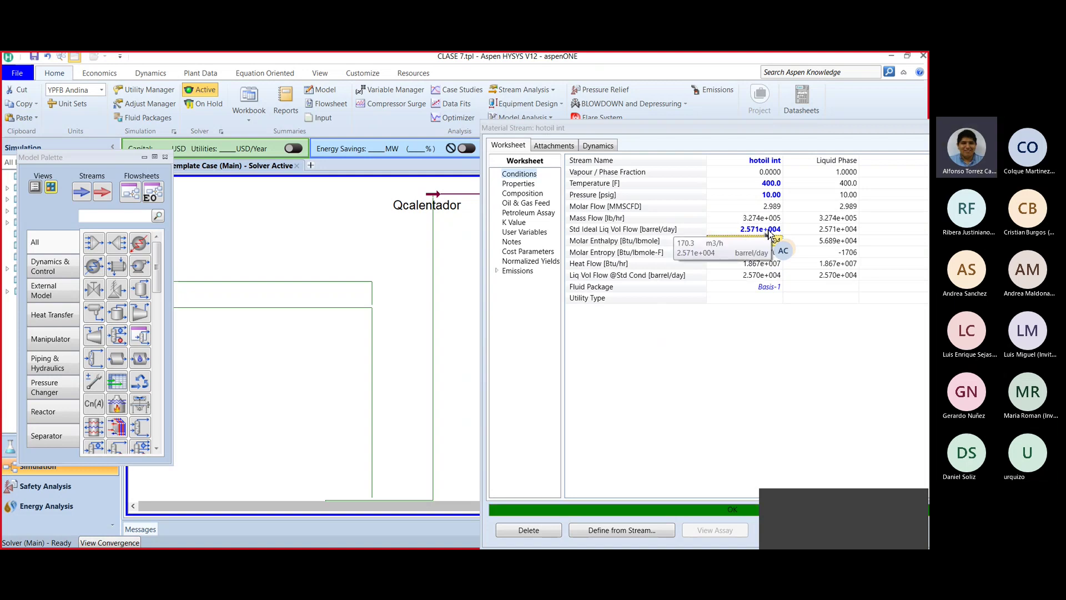
click(766, 238)
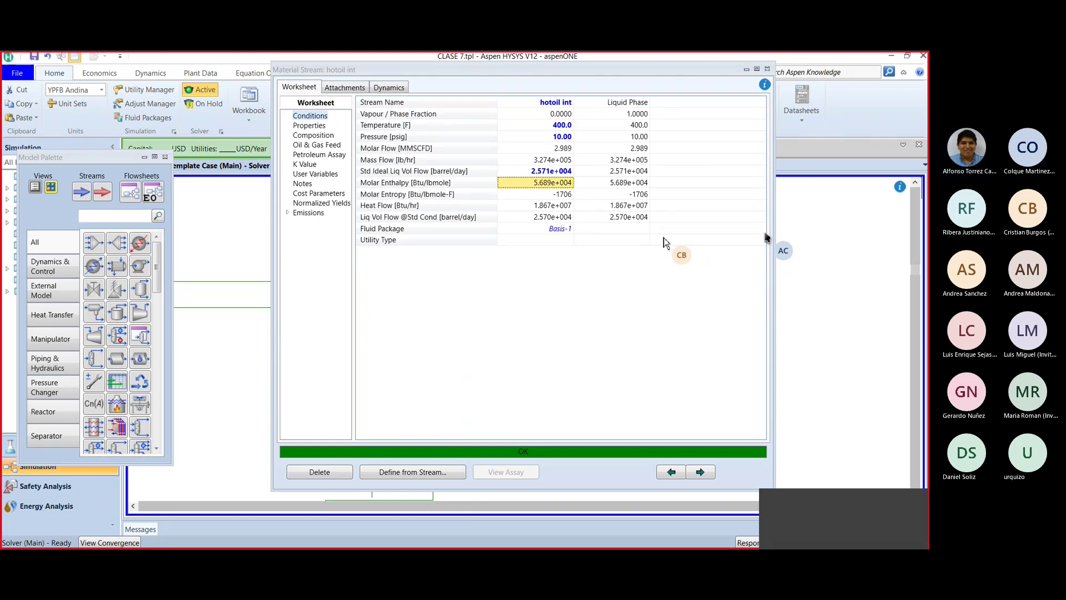
click(767, 69)
click(693, 348)
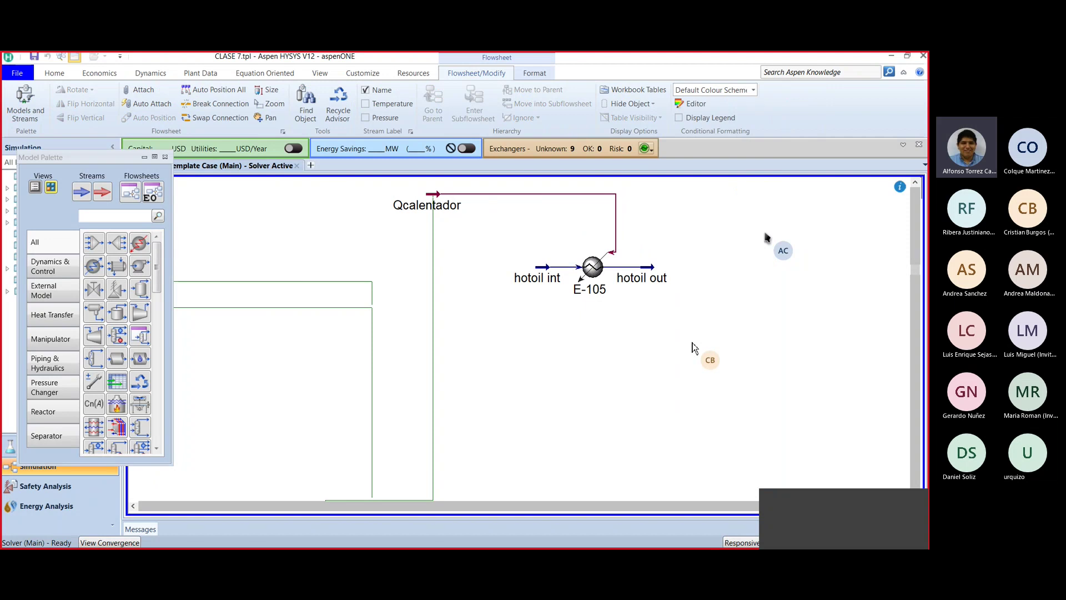
Step: Check the temperature, pressure and molar flow of streams "hotoil out" and "hotoil int" around heater E-105
mouse_move(649, 271)
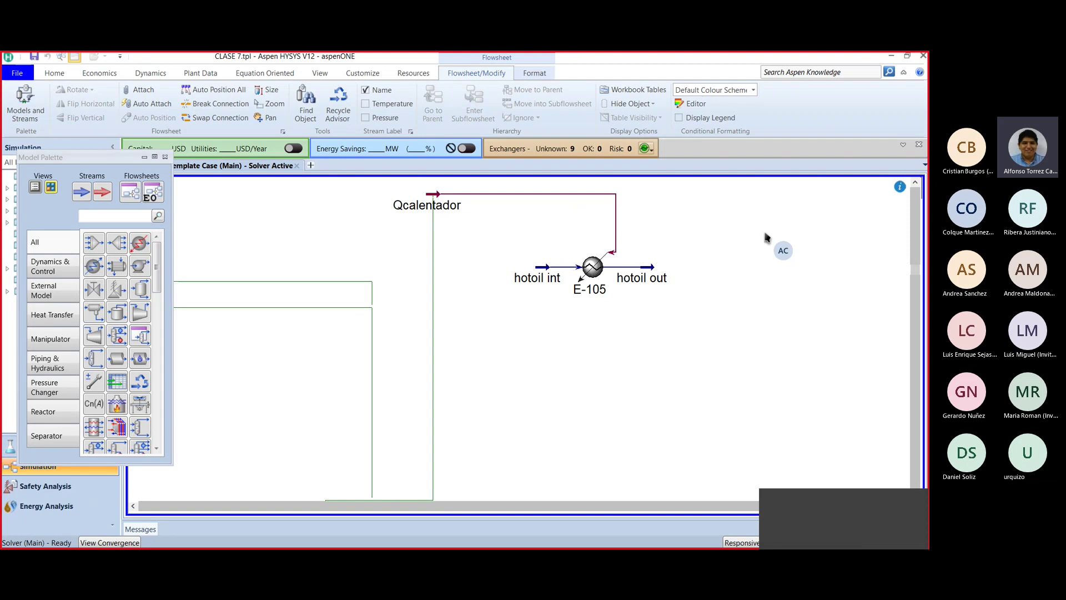
click(649, 271)
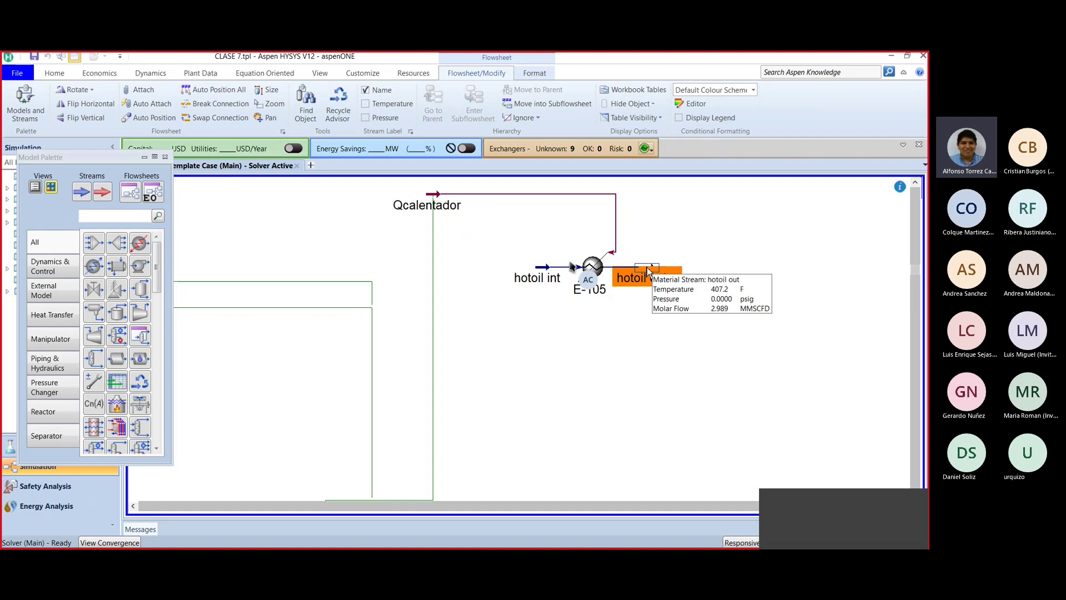
mouse_move(549, 275)
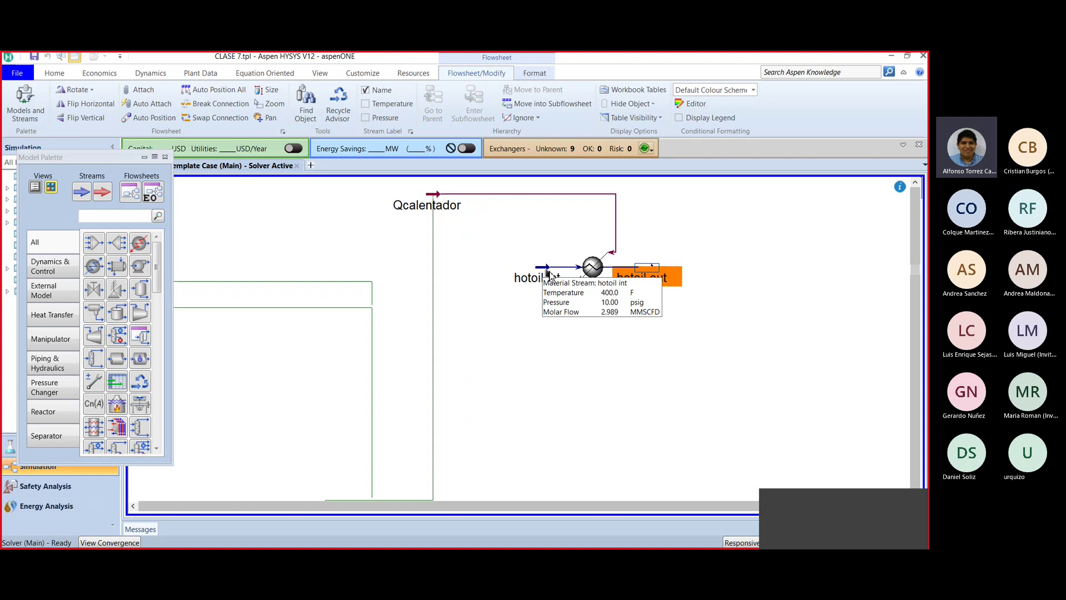
click(550, 275)
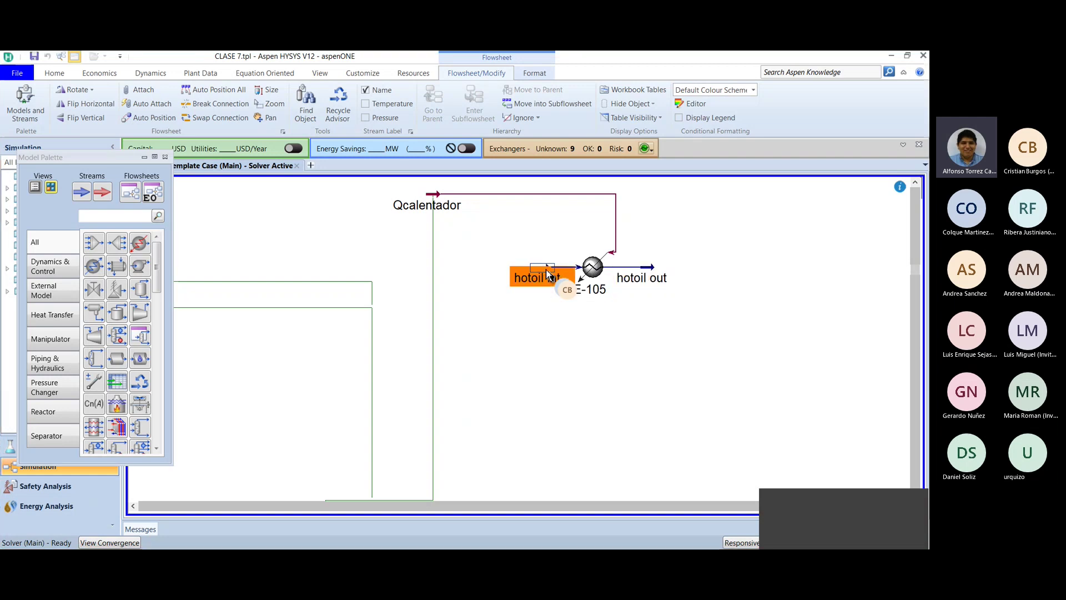
Step: Clear the temperature specification of stream "hotoil int" and close the stream
double_click(547, 274)
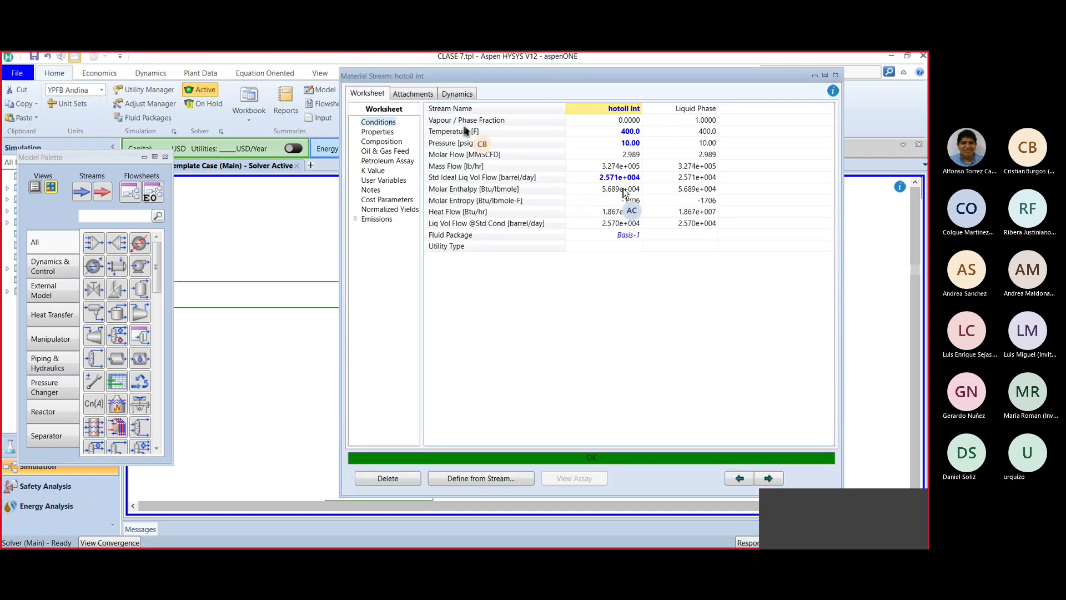
click(632, 143)
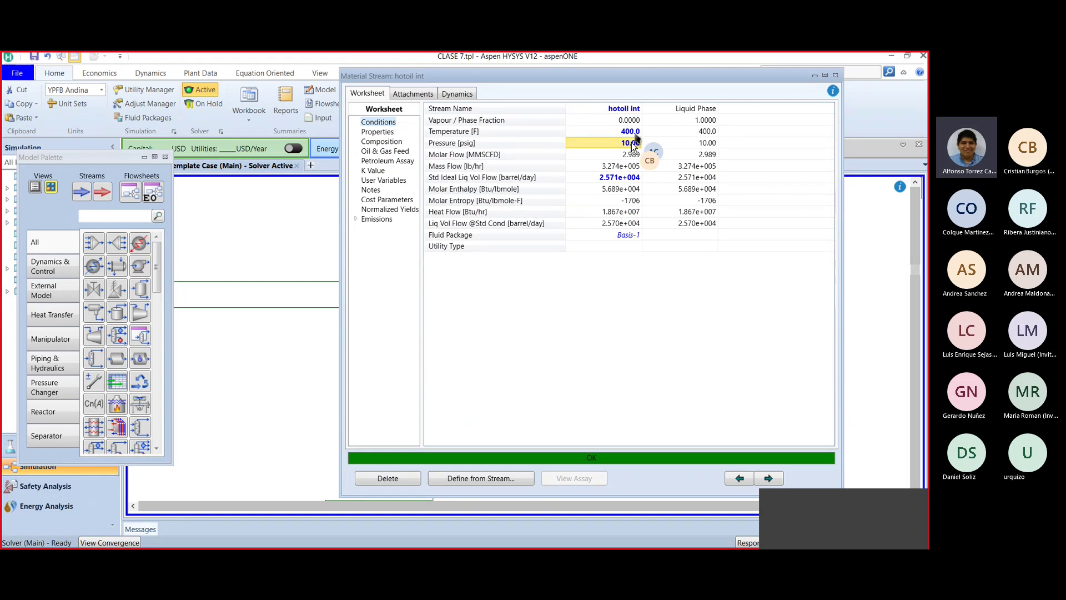
click(633, 135)
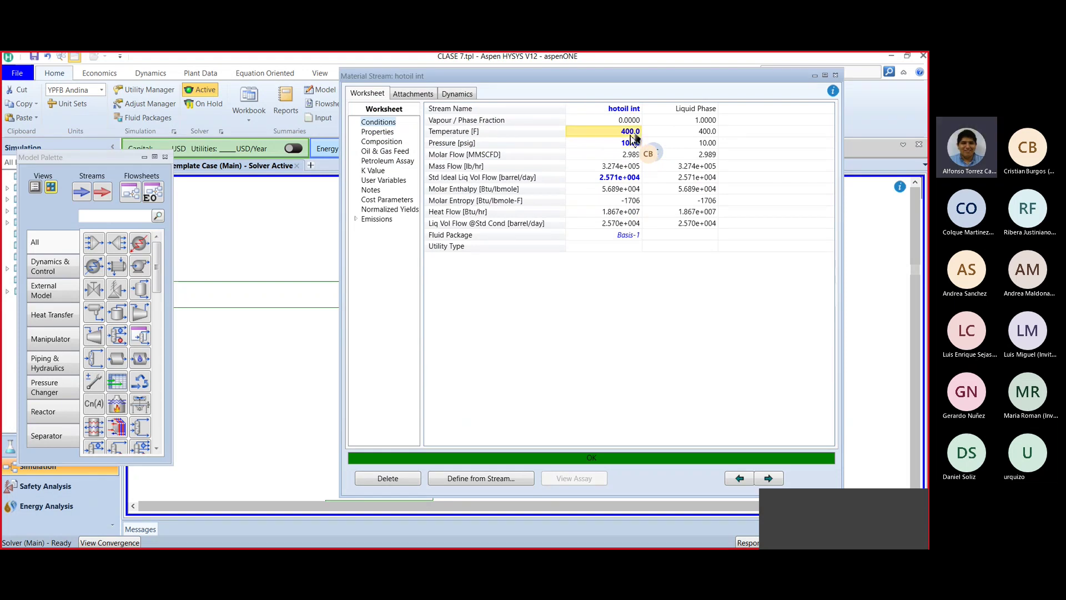
text(0)
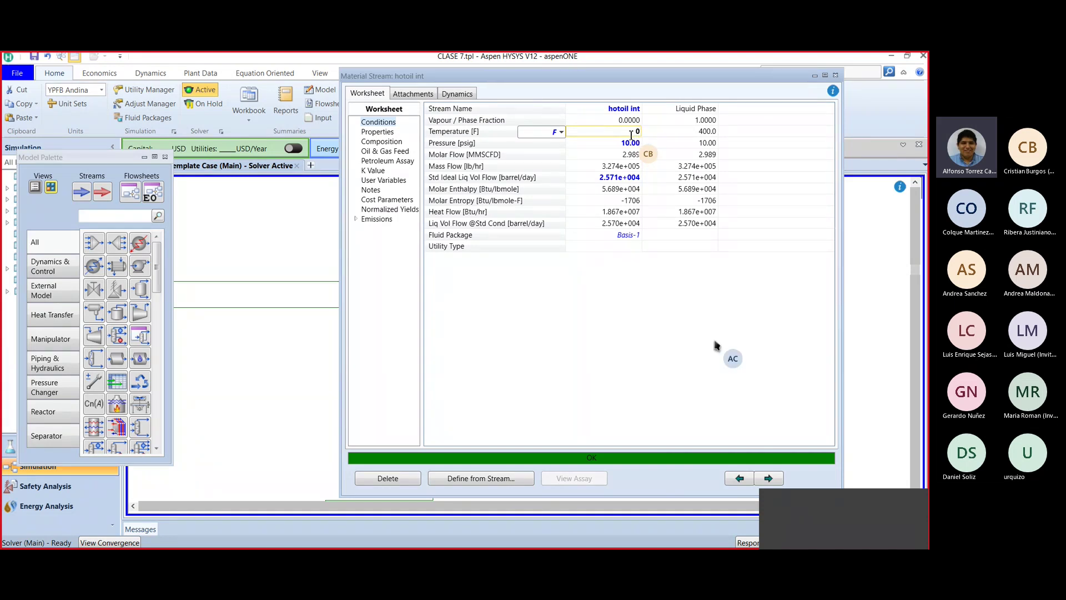
key(Return)
click(630, 135)
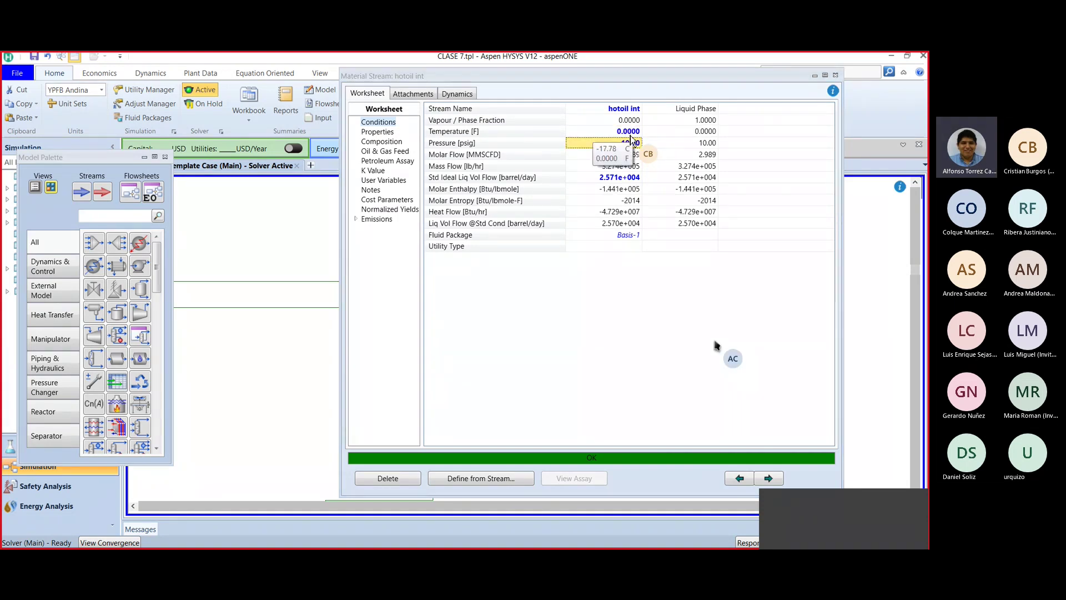
click(631, 133)
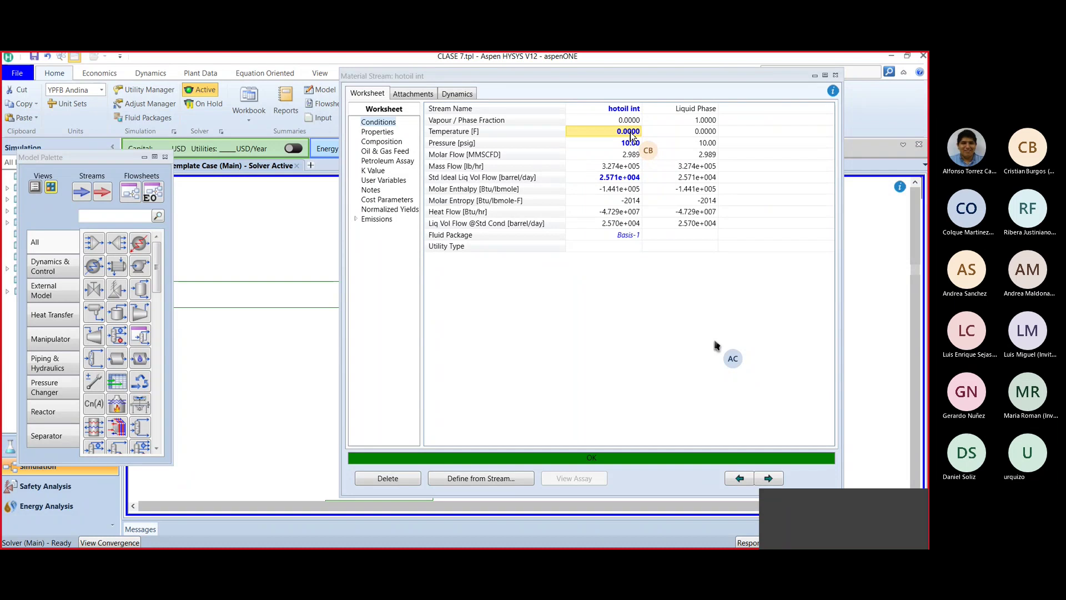
click(631, 132)
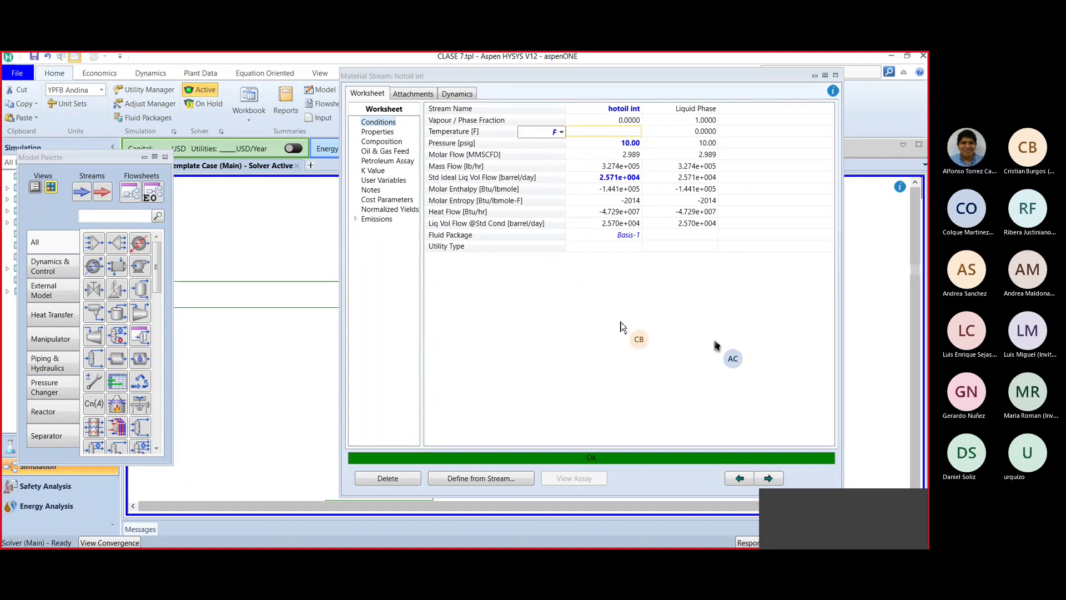
key(Return)
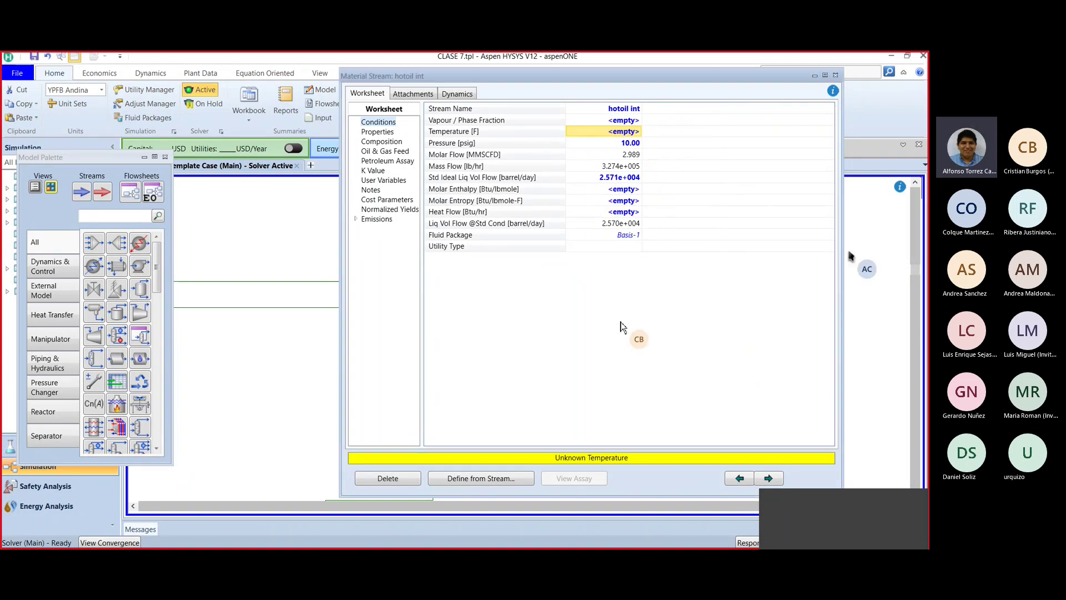
click(835, 75)
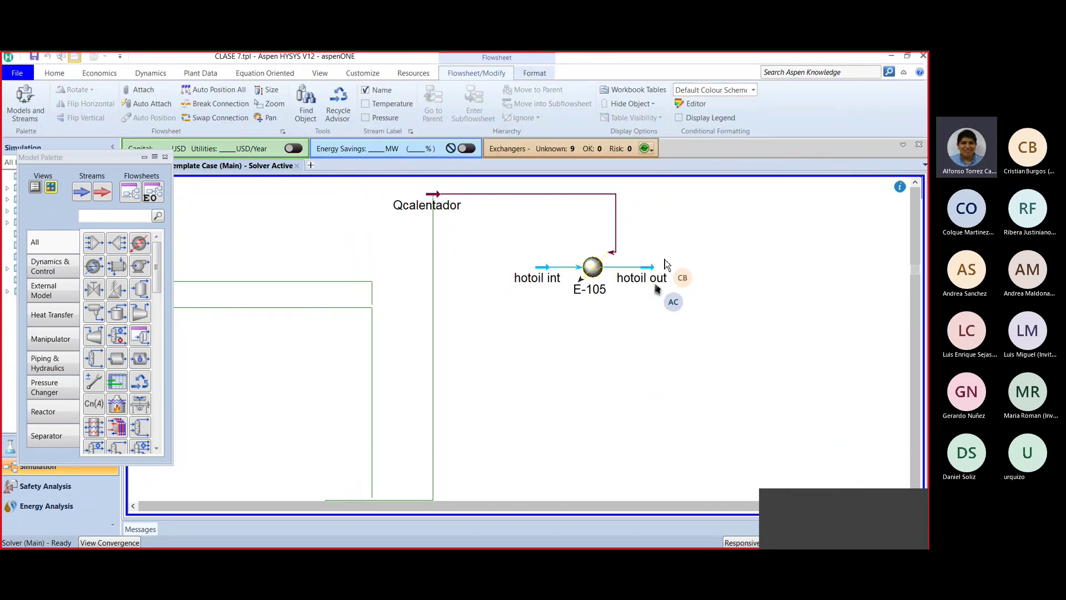
Step: Set the temperature of stream "hotoil out" to 400 F and close the stream
double_click(649, 272)
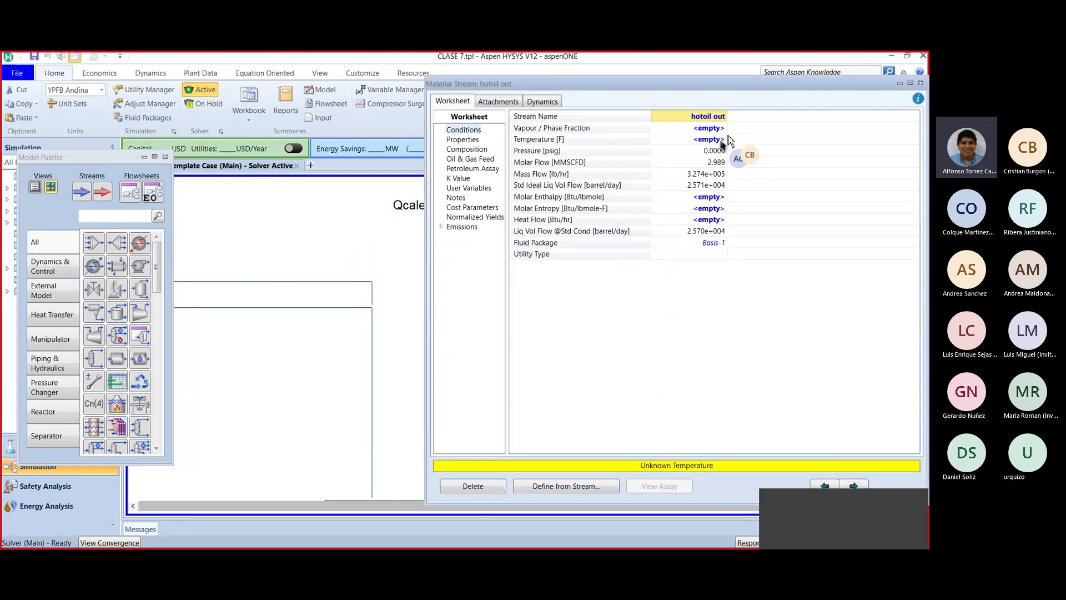
click(710, 140)
text(4)
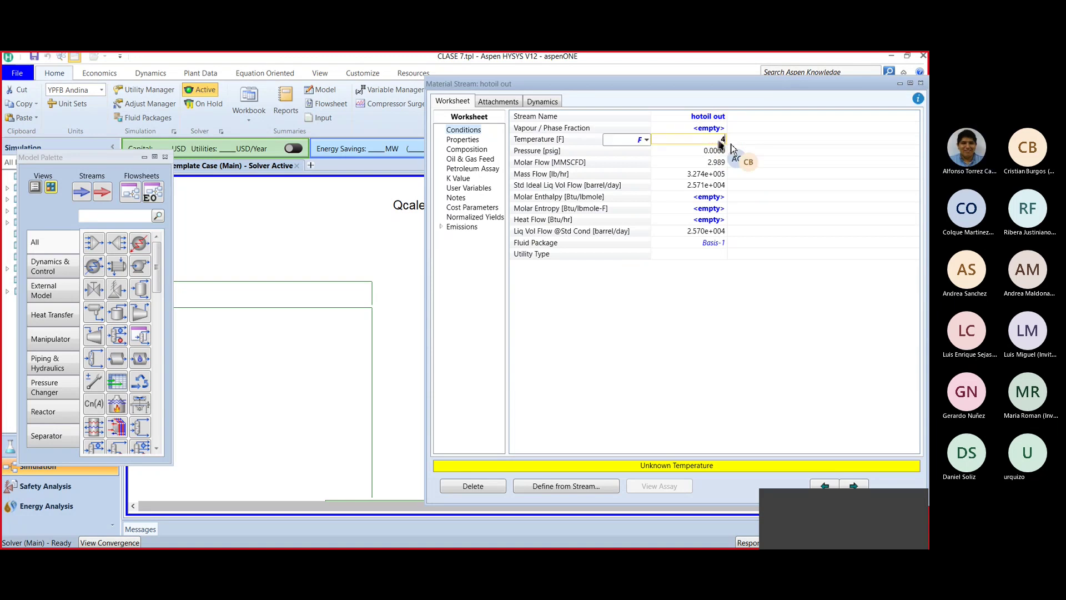
text(00)
key(Return)
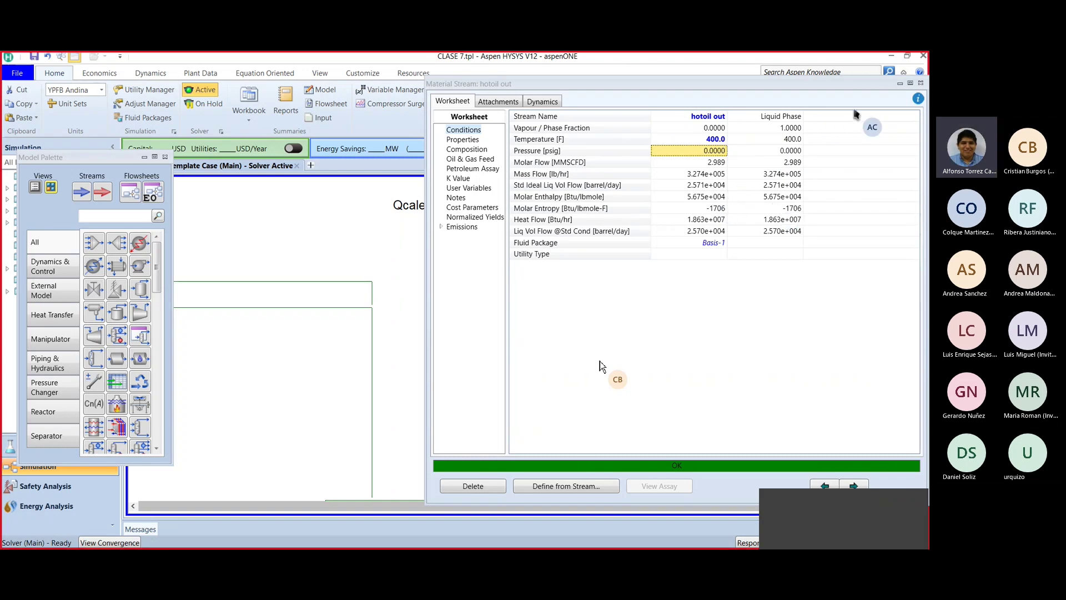
click(921, 83)
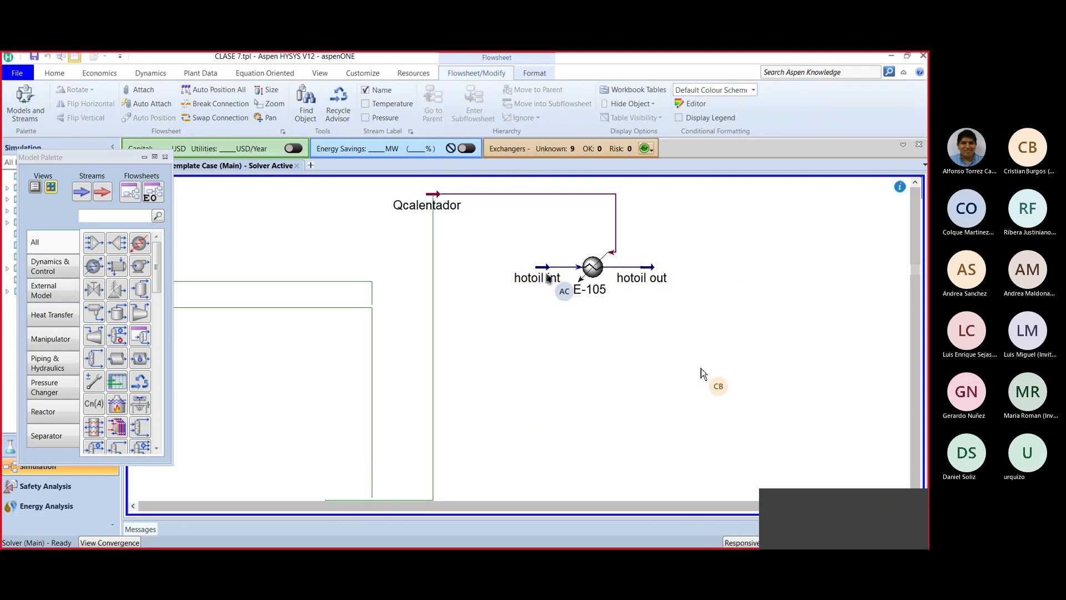
Step: Try a standard ideal liquid volume flow of 500 USGPM for stream "hotoil int"
mouse_move(542, 273)
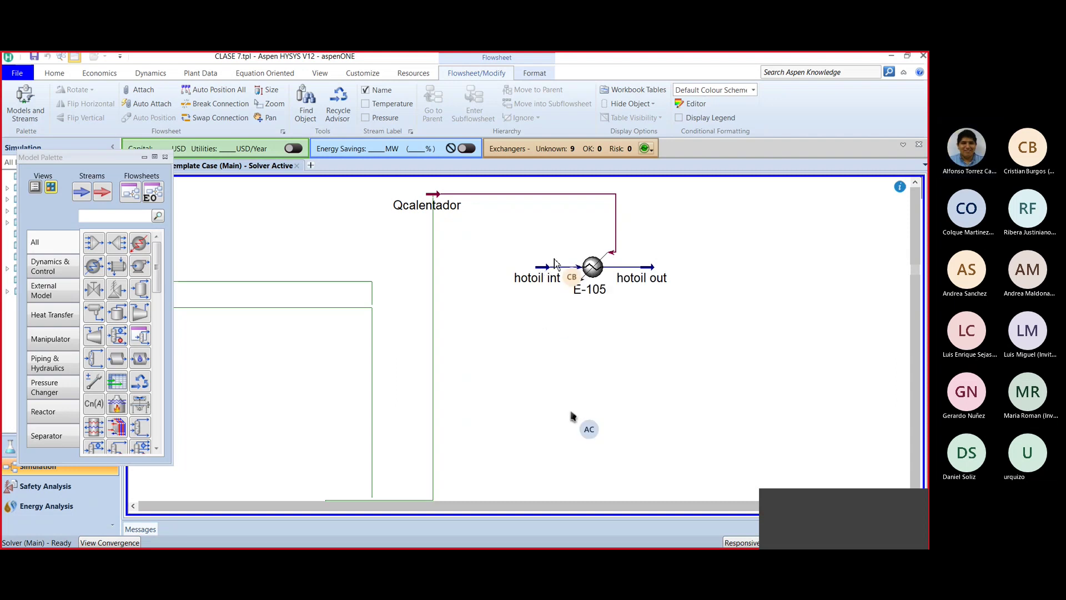
double_click(555, 265)
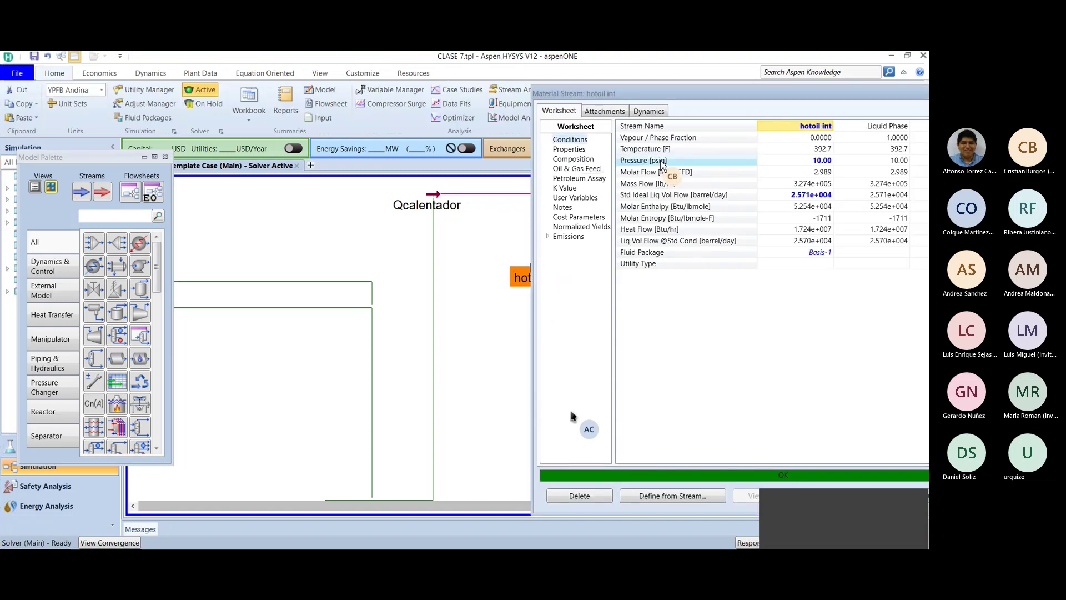
click(816, 195)
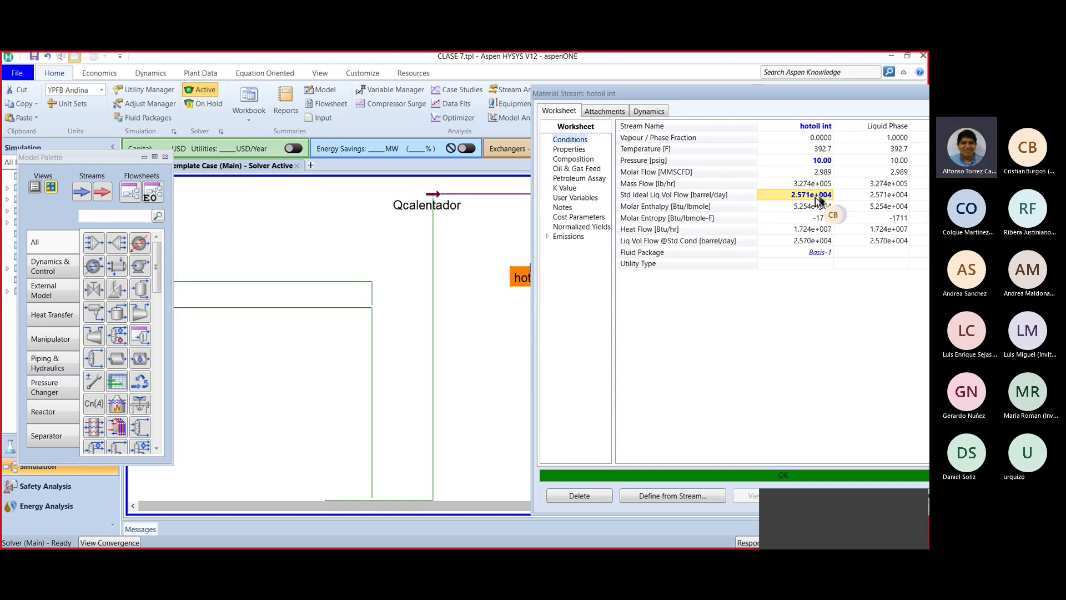
double_click(815, 195)
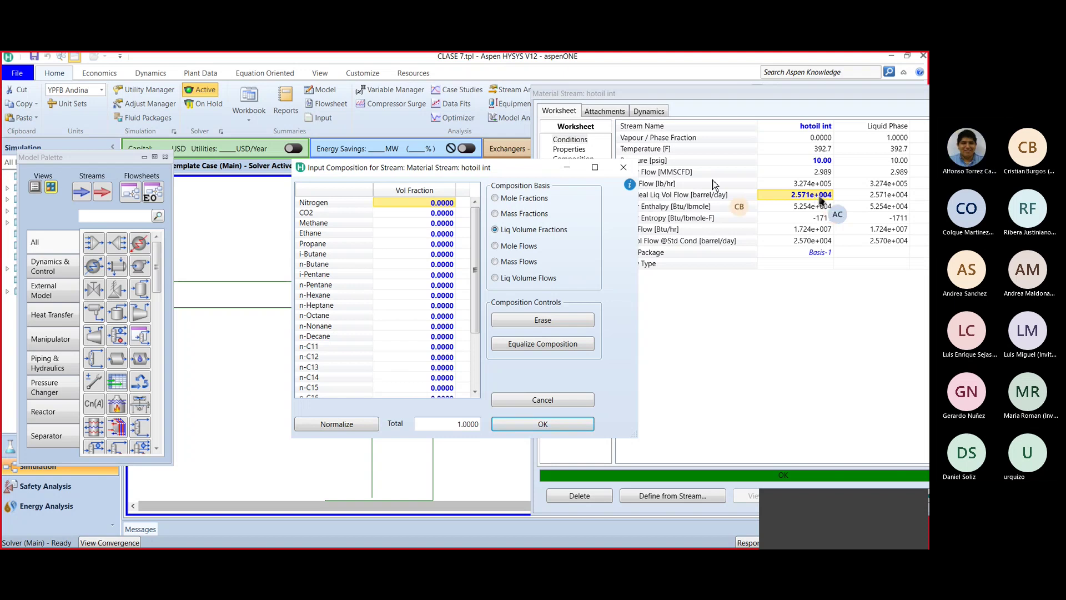
key(Escape)
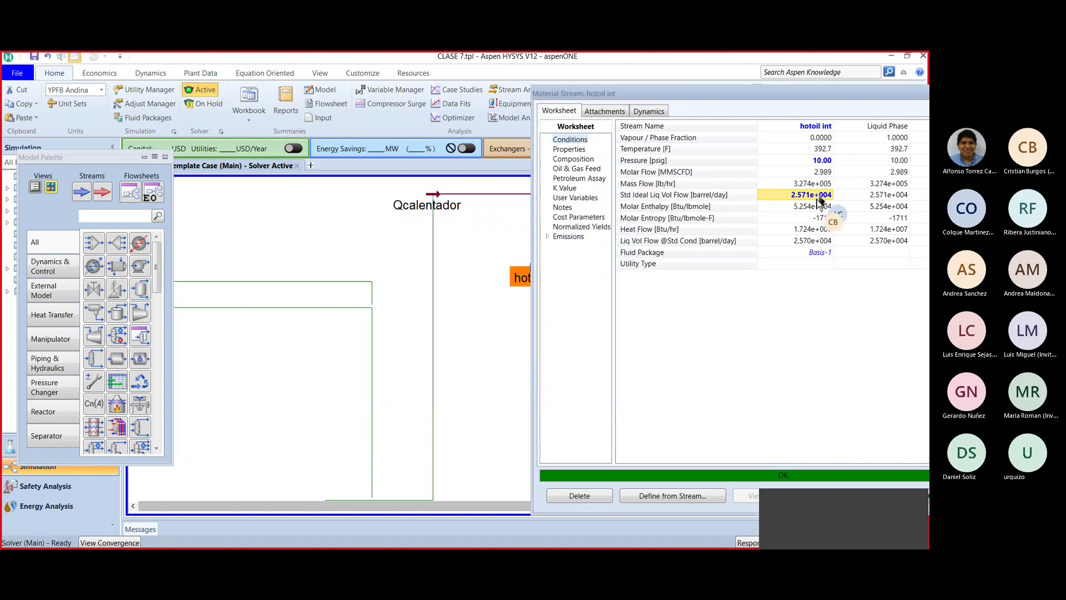
text(500)
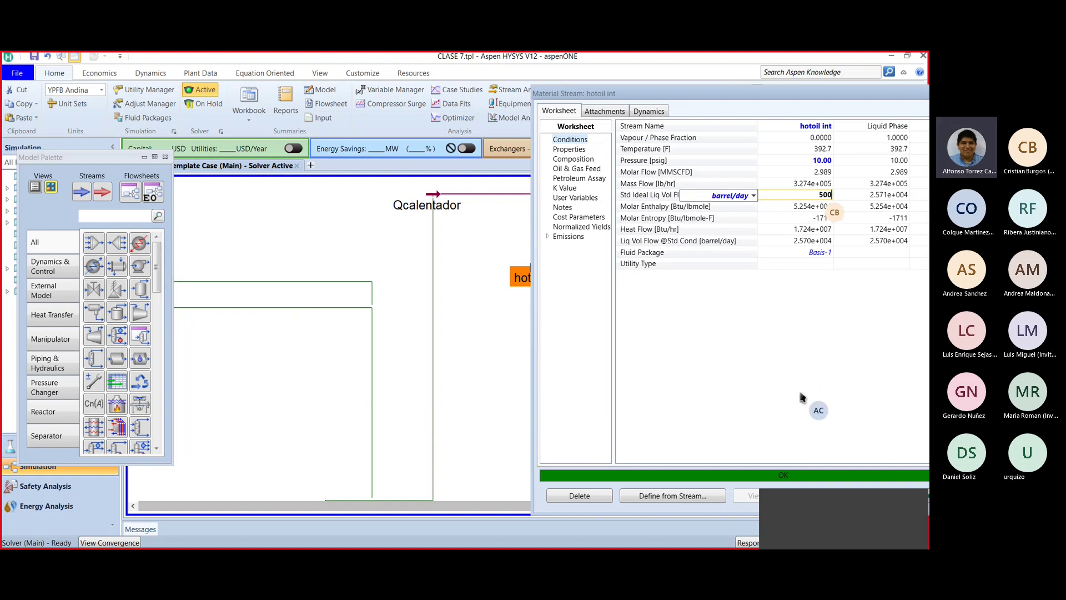
key(alt+Down)
key(Down)
key(Down)
key(Down)
key(Down)
key(Down)
key(Down)
key(Down)
key(Down)
key(Down)
key(Down)
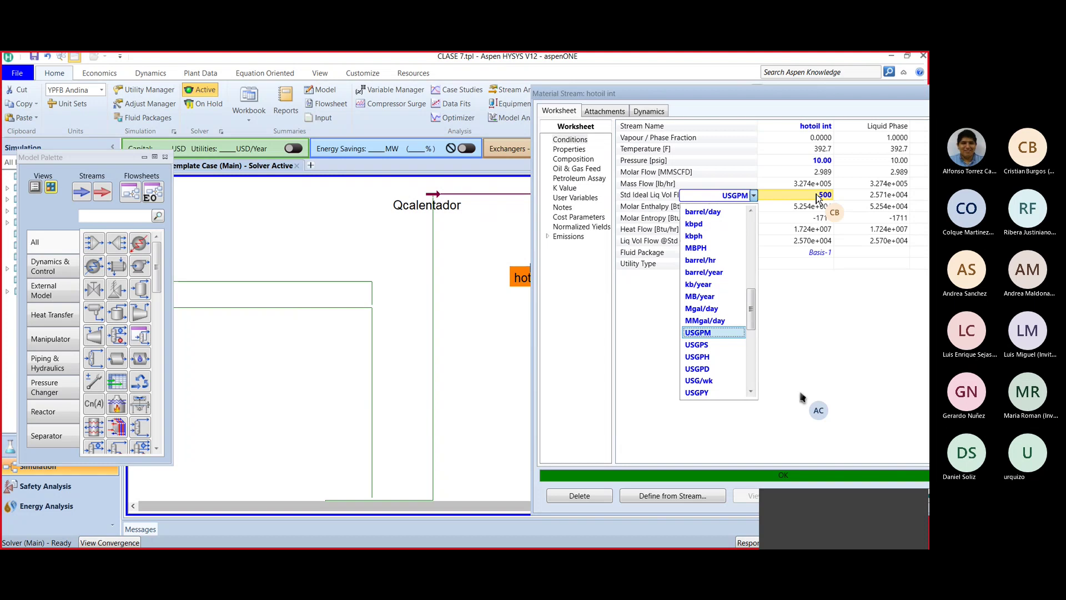
key(Return)
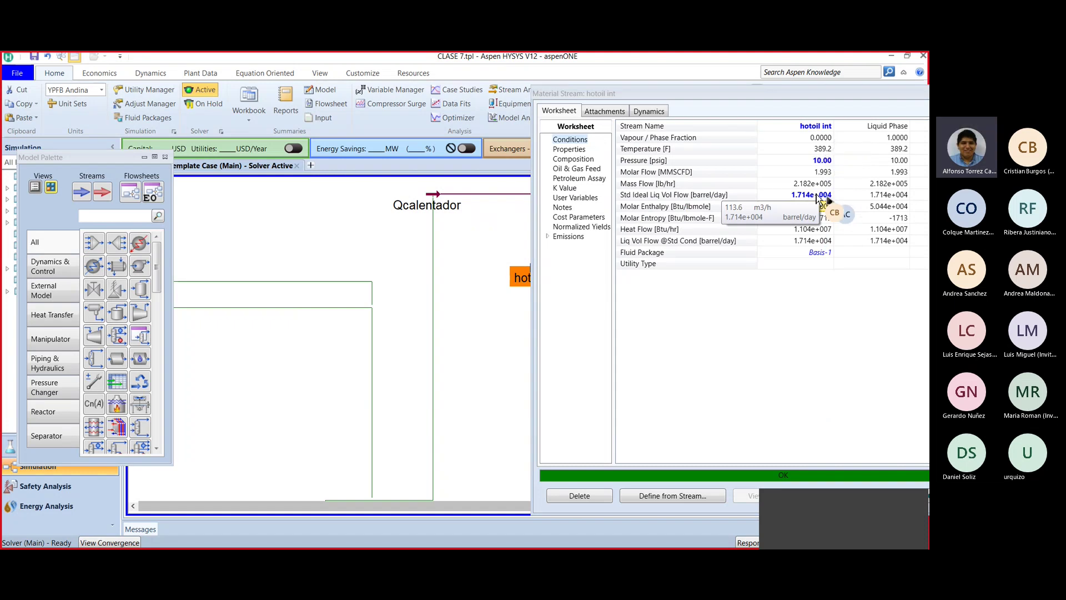
Step: Try a standard ideal liquid volume flow of 250 USGPM for stream "hotoil int"
click(817, 199)
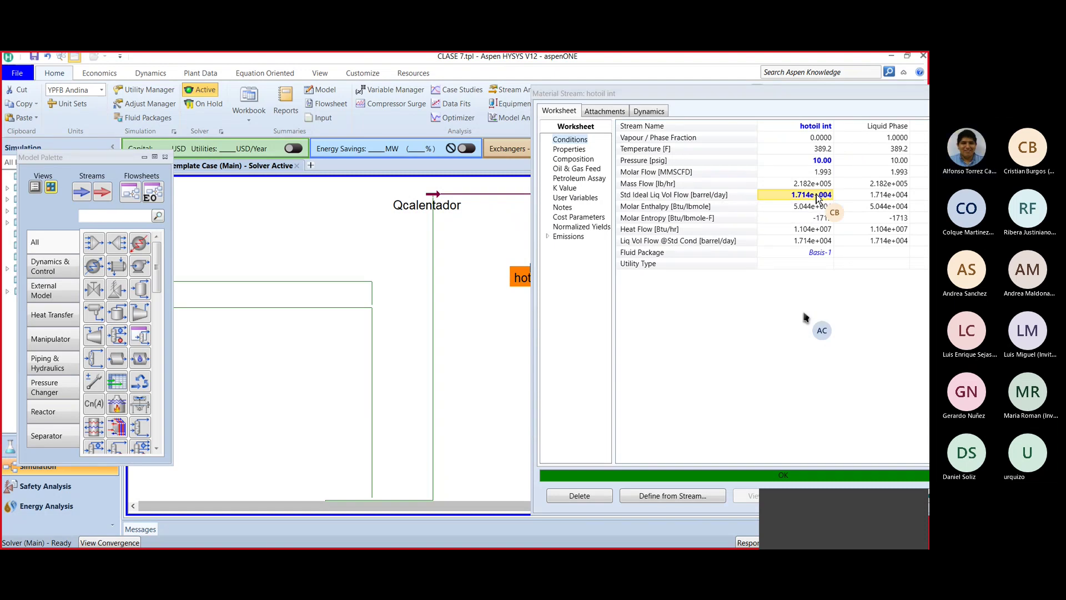
text(250)
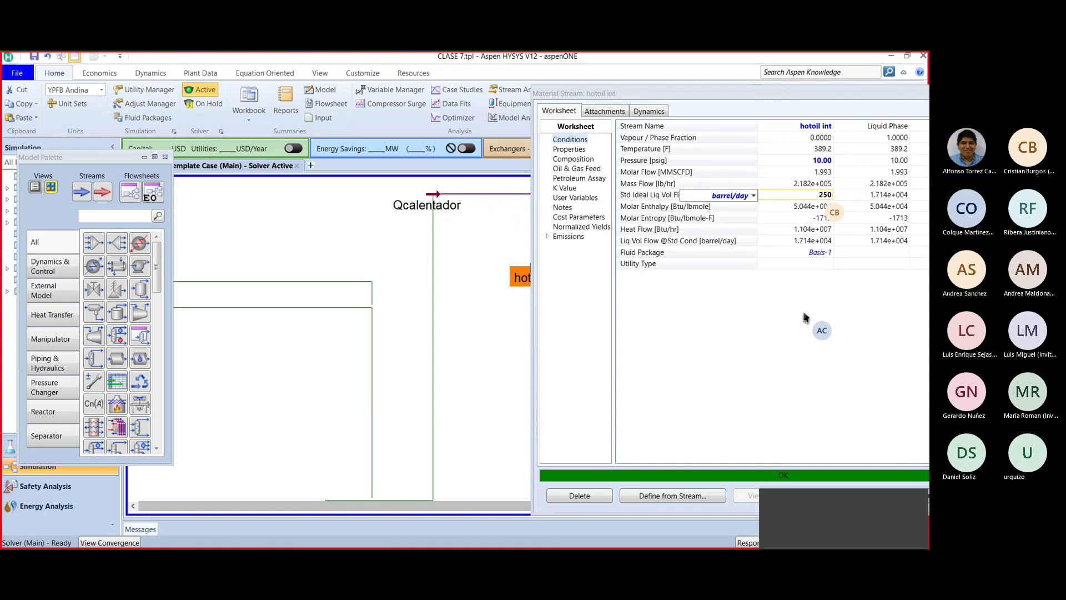
key(alt+Down)
key(Down)
key(Down)
key(Down)
key(Down)
key(Down)
key(Down)
key(Down)
key(Down)
key(Down)
key(Down)
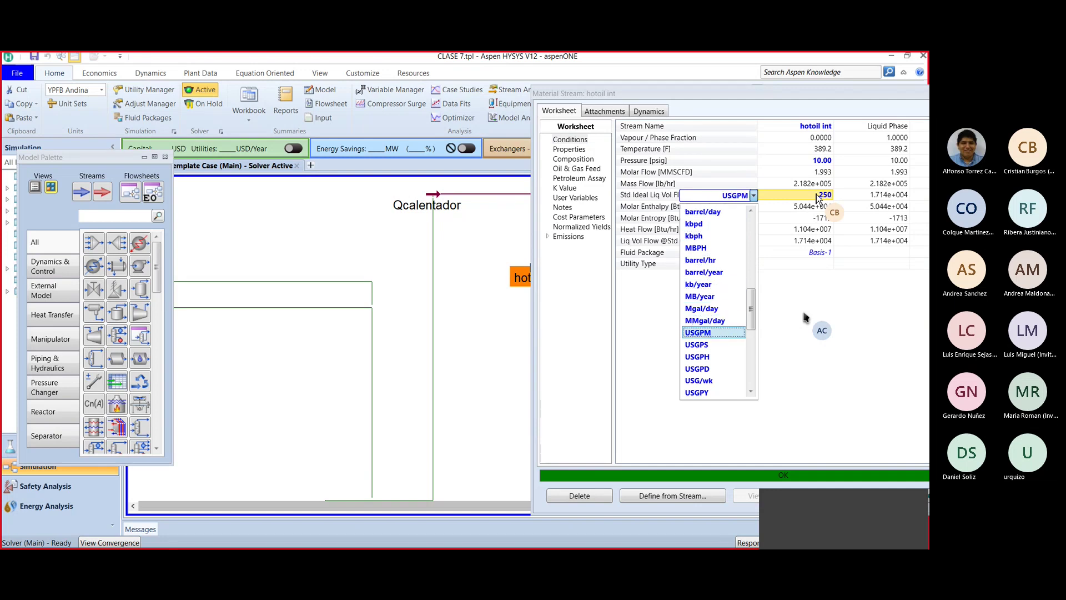
key(Return)
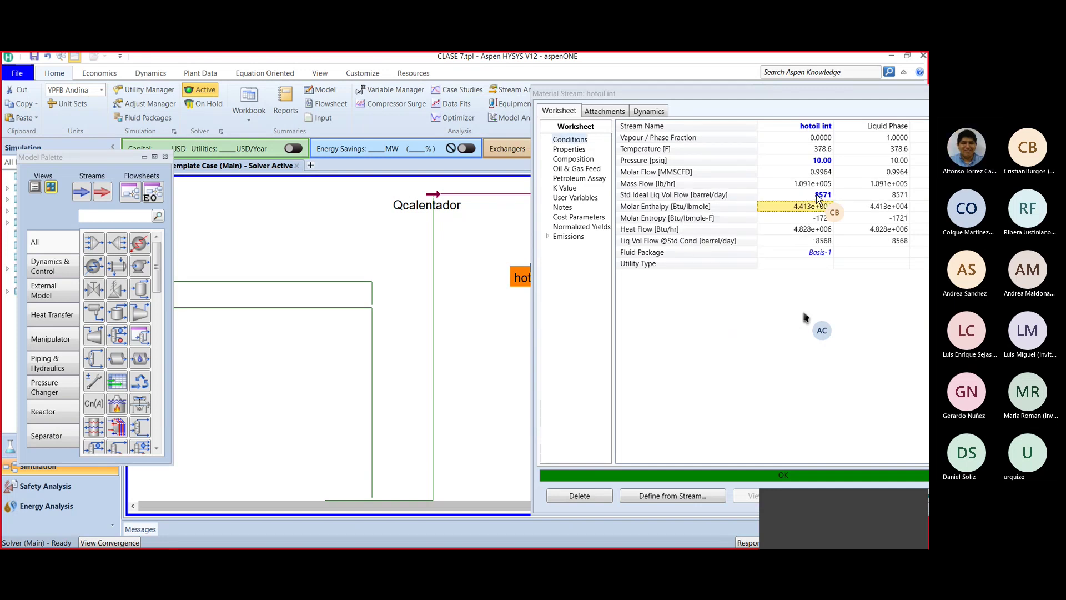
Step: Set the standard ideal liquid volume flow of stream "hotoil int" to 100 USGPM and close the stream
mouse_move(817, 197)
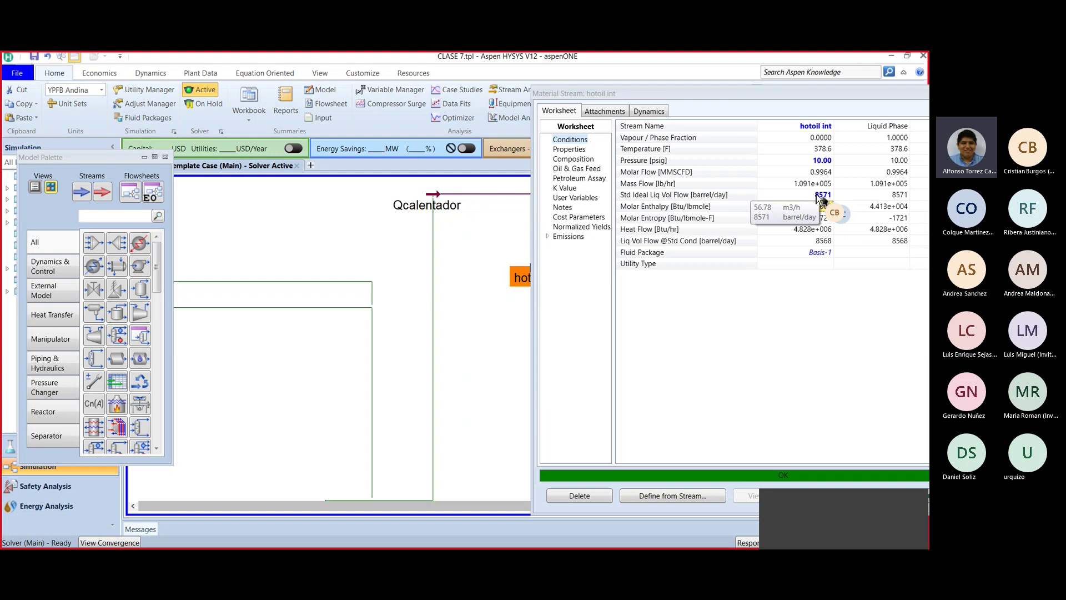
click(815, 194)
text(100)
key(alt+Down)
key(Down)
key(Down)
key(Down)
key(Down)
key(Down)
key(Down)
key(Down)
key(Down)
key(Down)
key(Down)
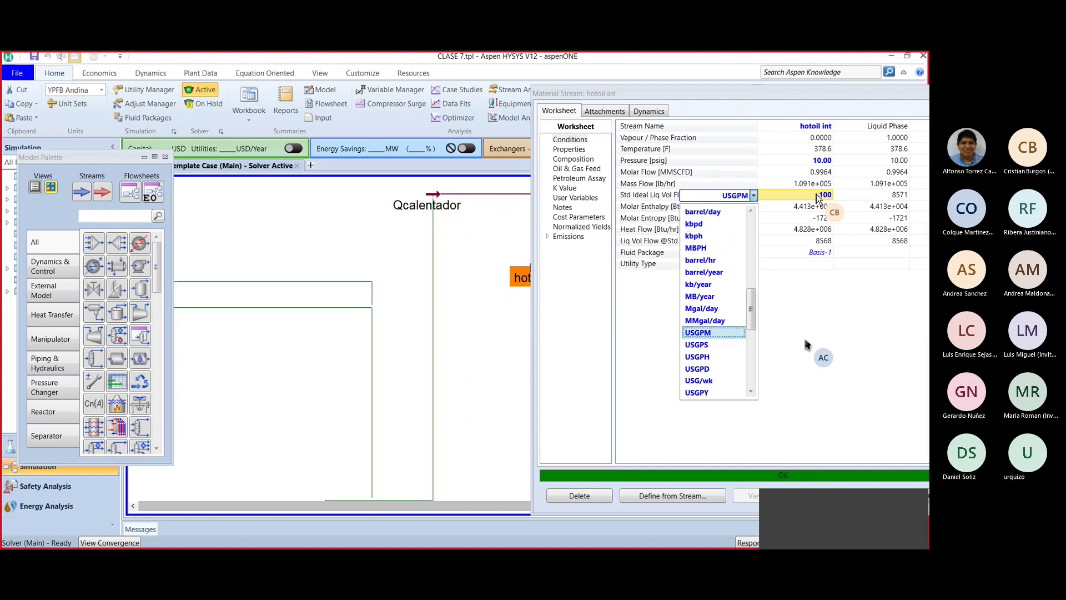
key(Return)
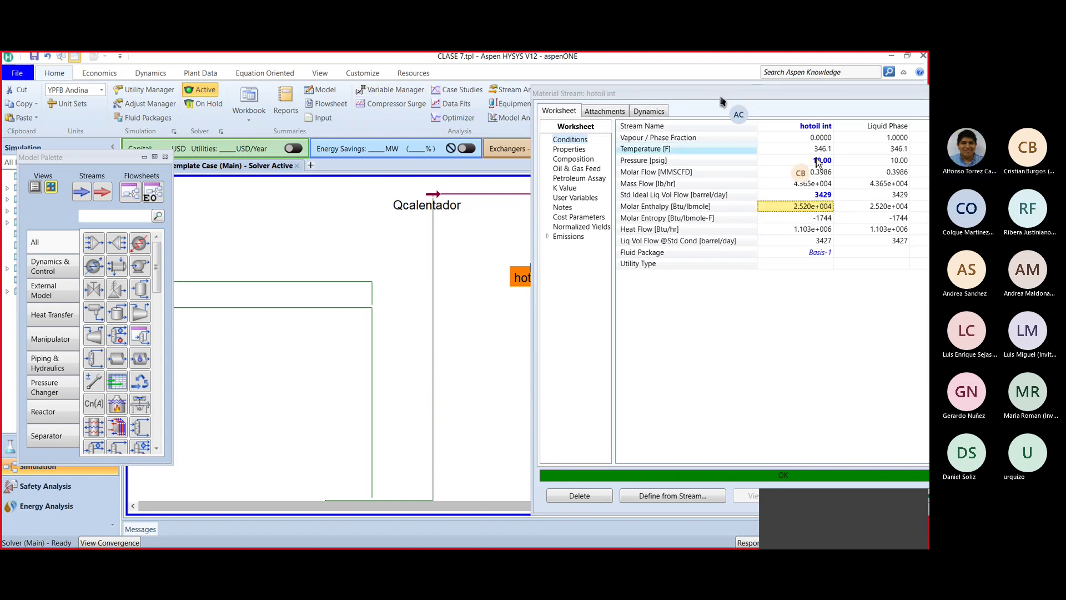
drag(793, 96, 600, 96)
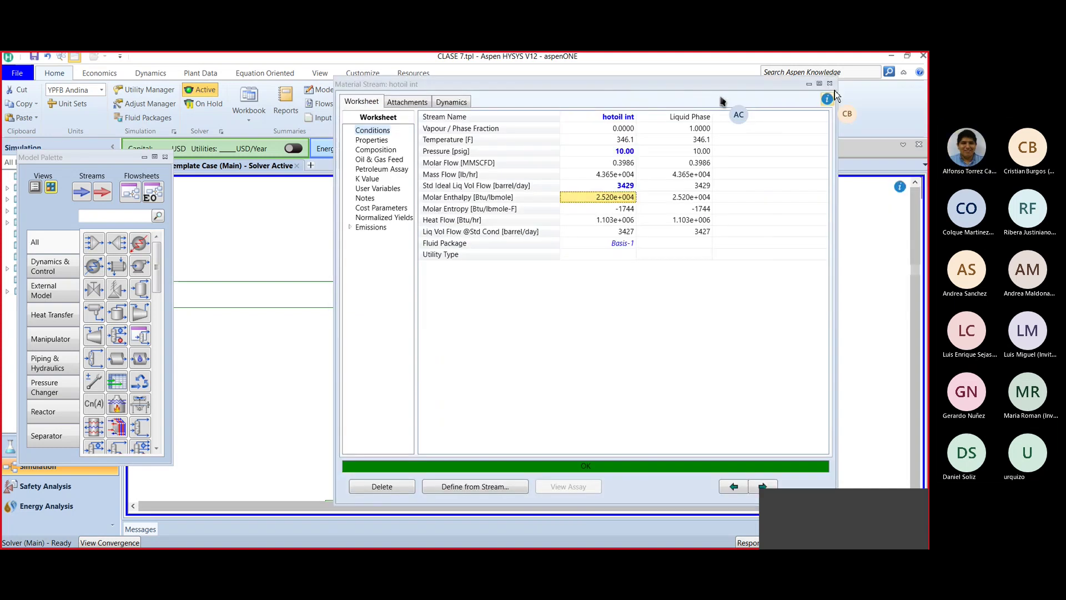
click(727, 386)
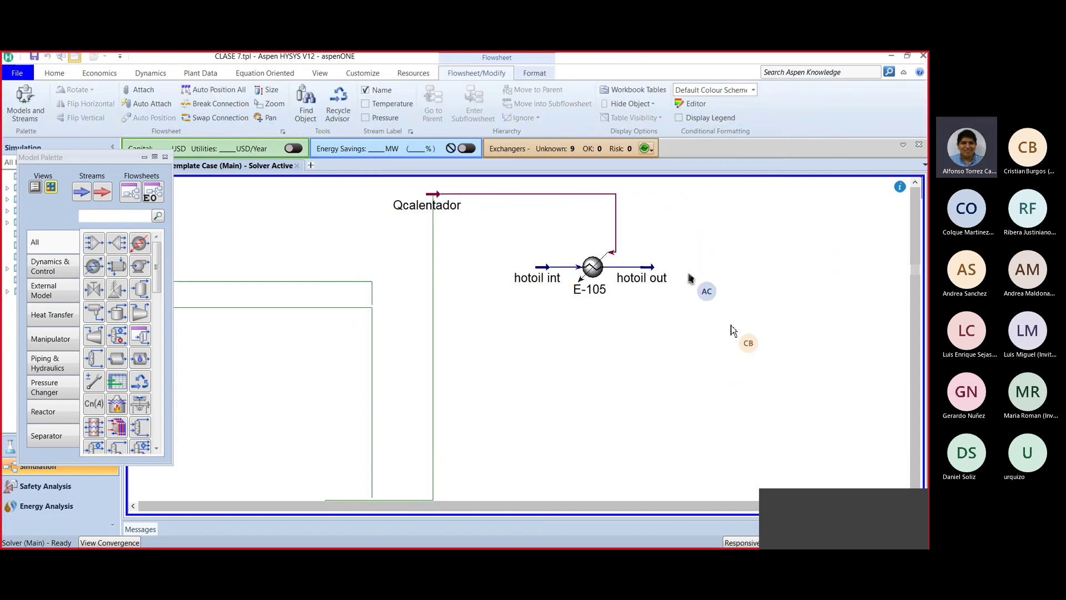
Step: Add a pump downstream of heater E-105 and attach stream "hotoil out" to its inlet
mouse_move(594, 296)
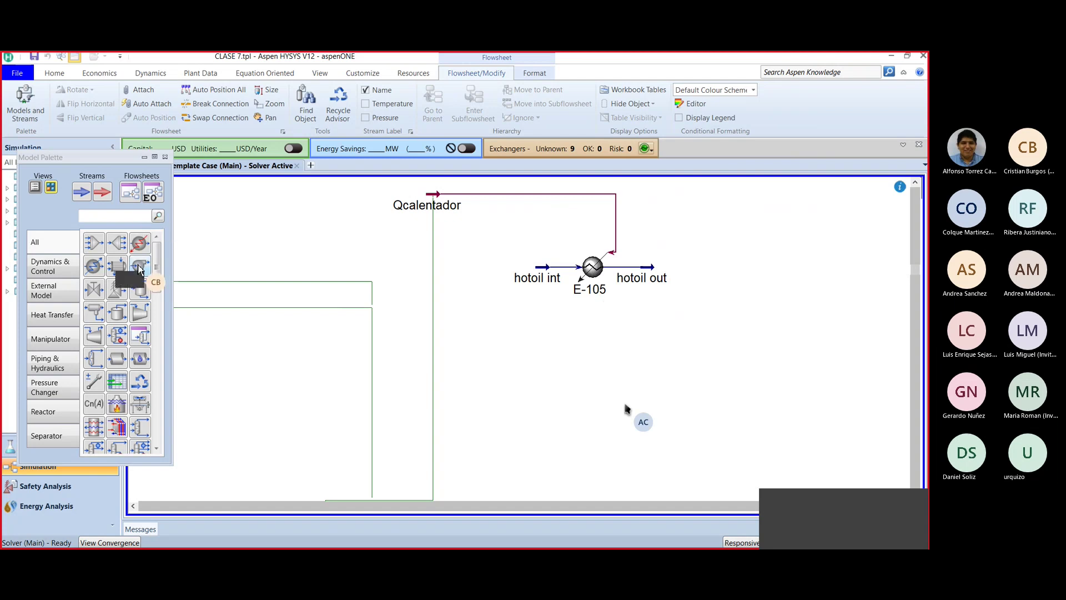
drag(139, 270, 812, 311)
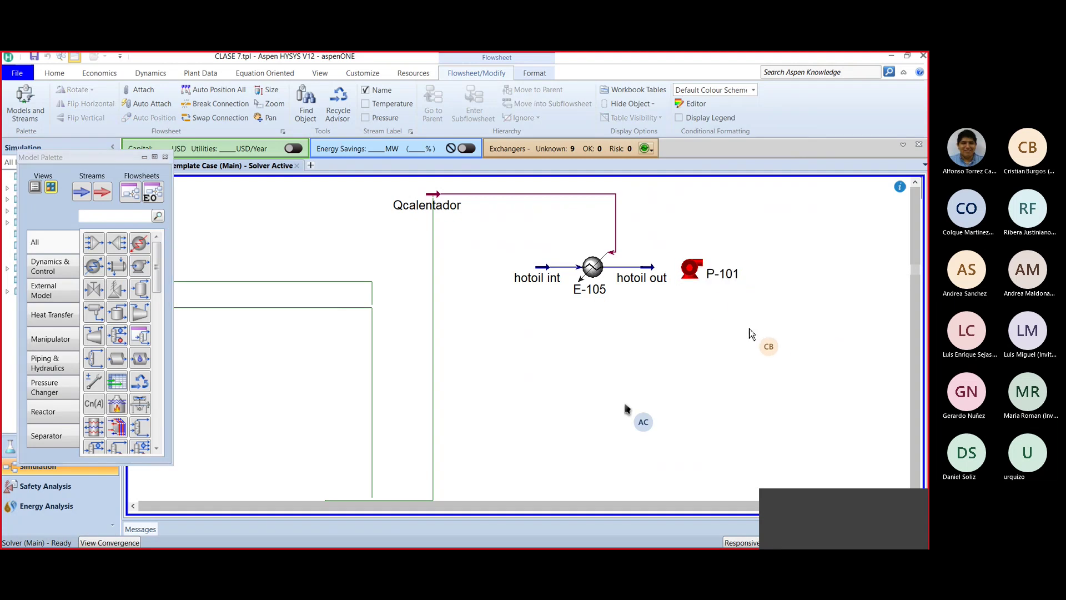
click(699, 279)
click(731, 320)
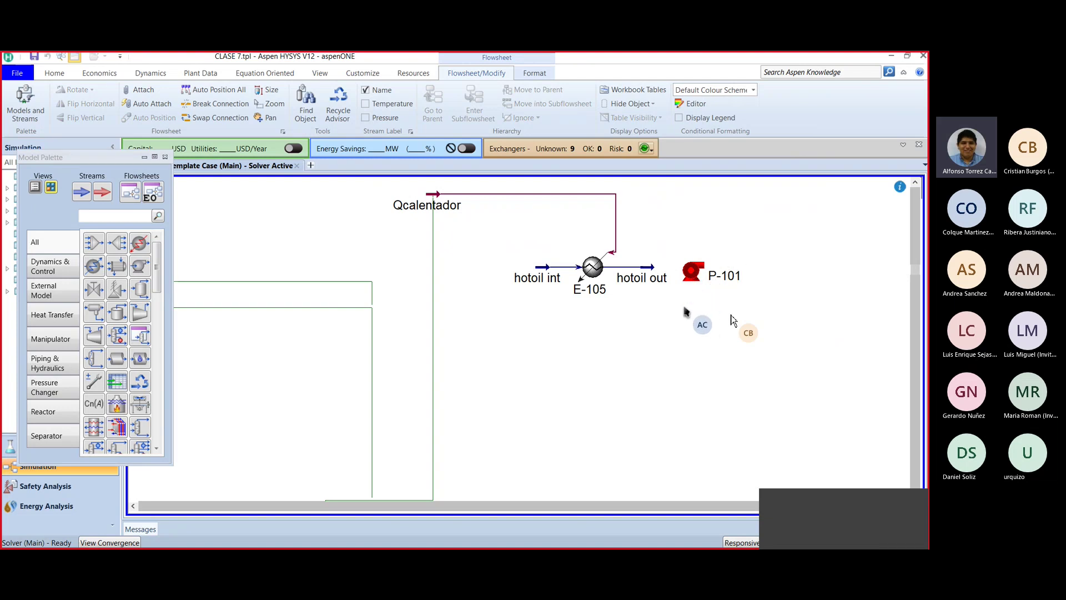
key(ctrl)
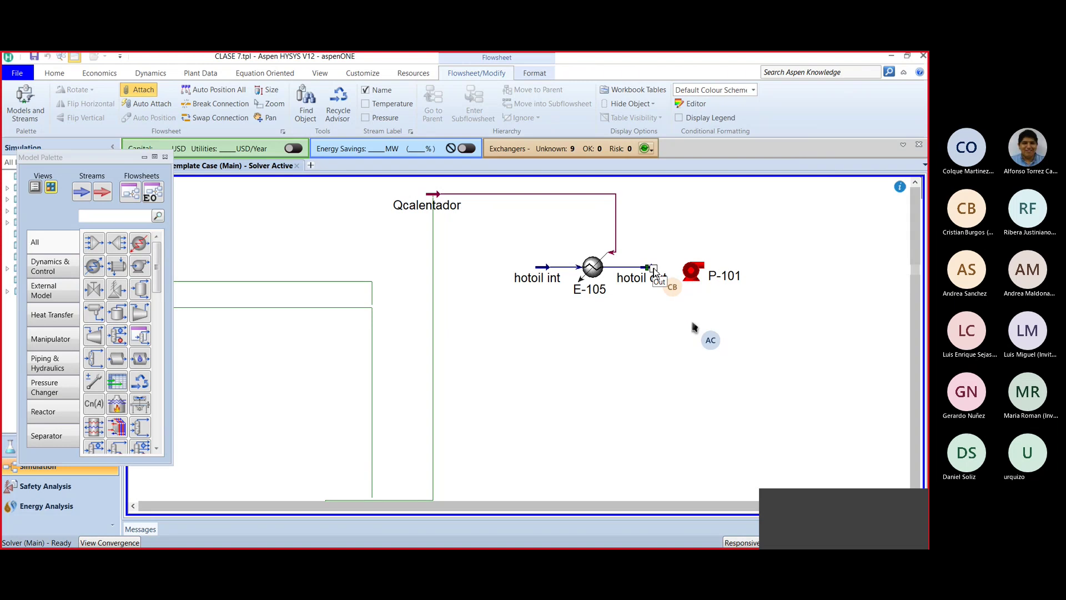
drag(672, 276, 686, 278)
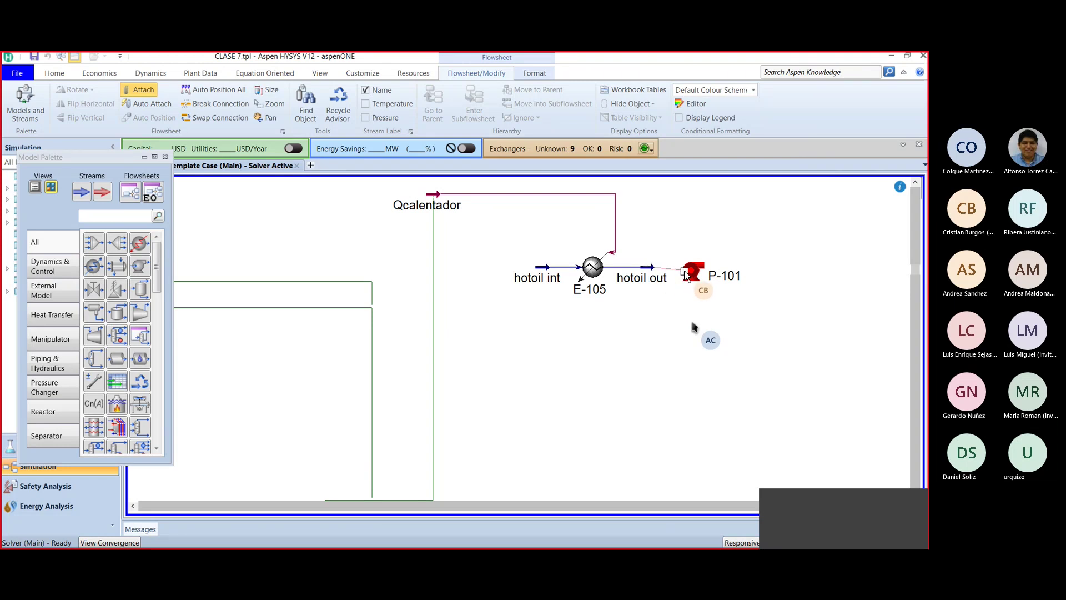
Step: Finish connecting "hotoil out" to the pump's inlet, and attach a new outlet stream and an energy stream to the pump
drag(686, 276, 688, 279)
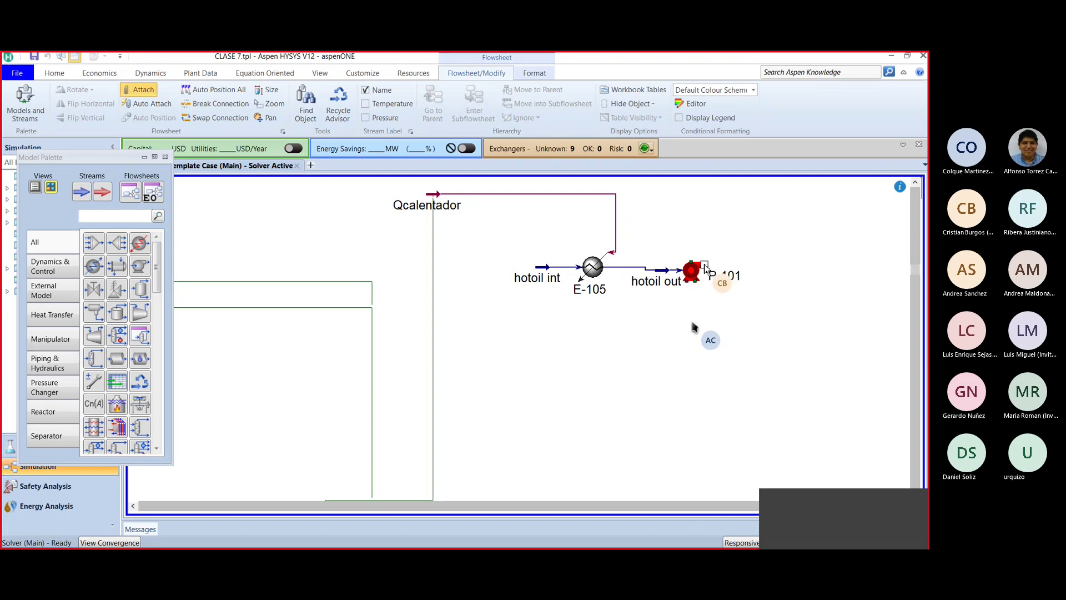
drag(705, 266, 759, 269)
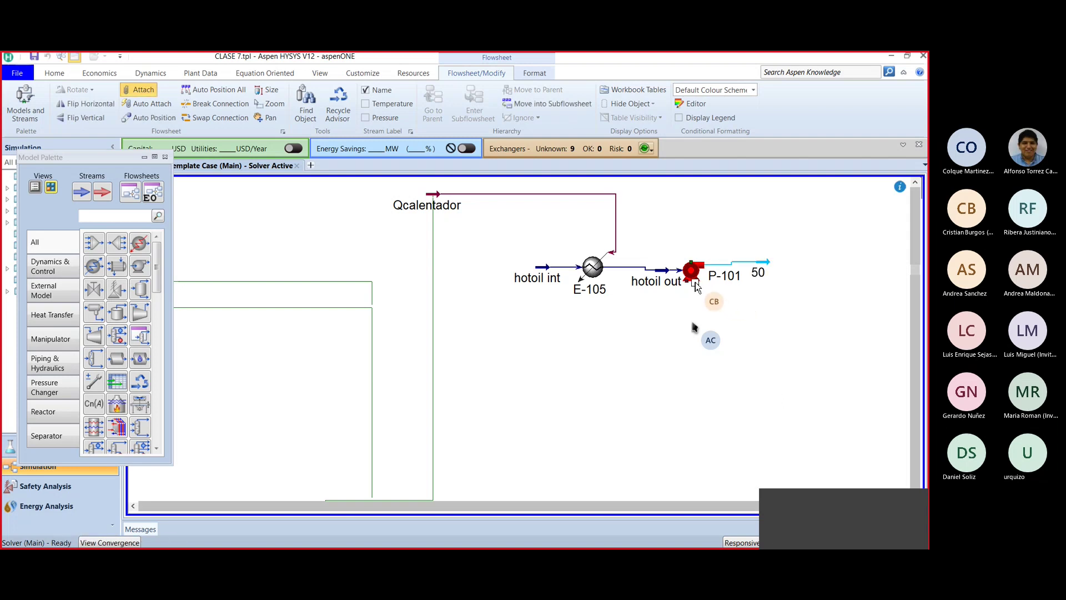
key(Escape)
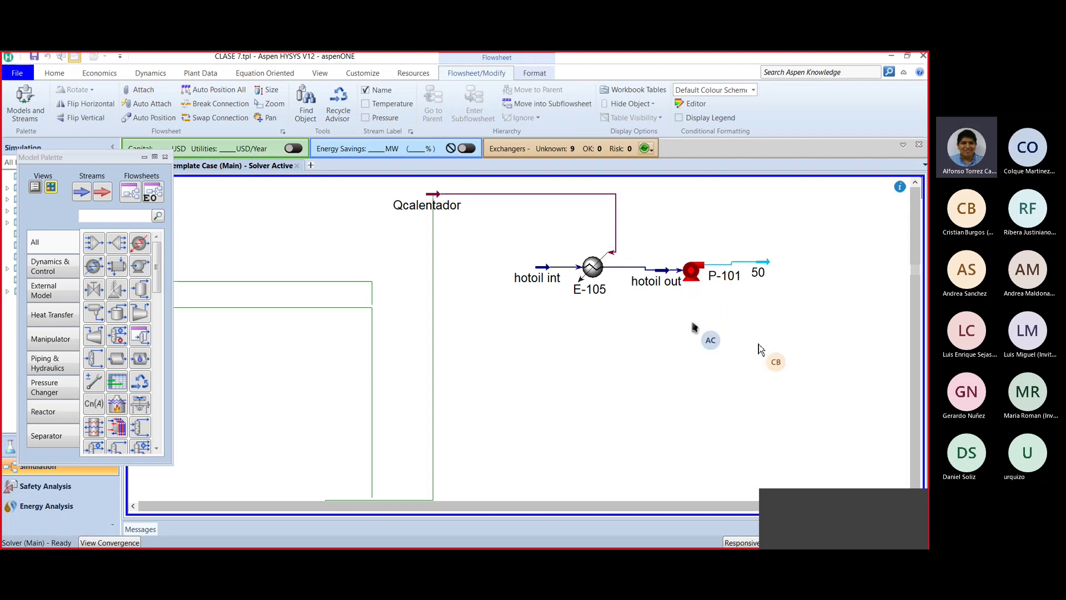
key(ctrl)
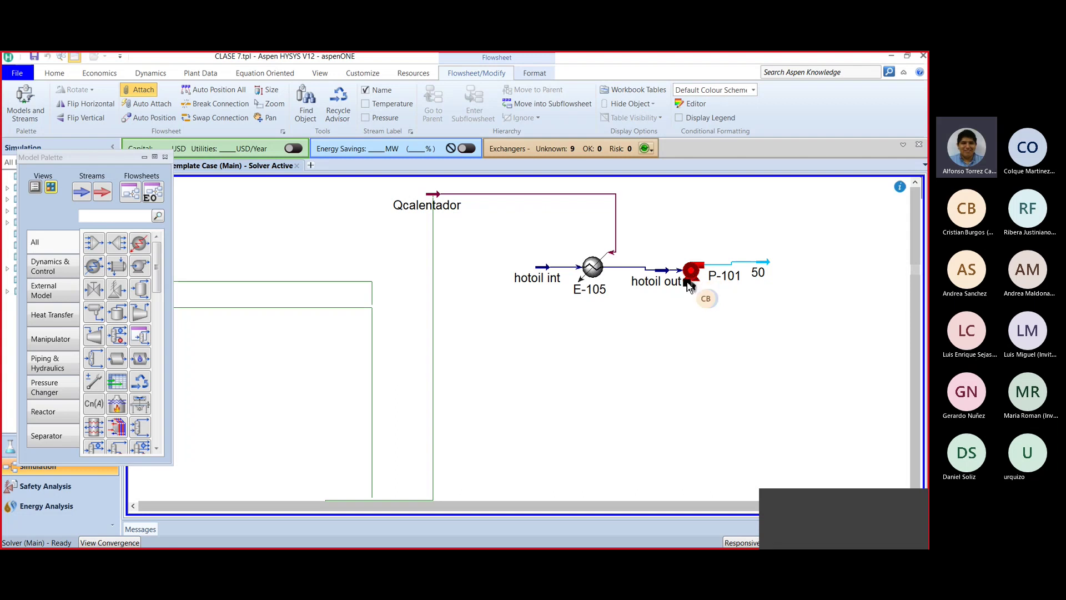
drag(695, 307, 696, 309)
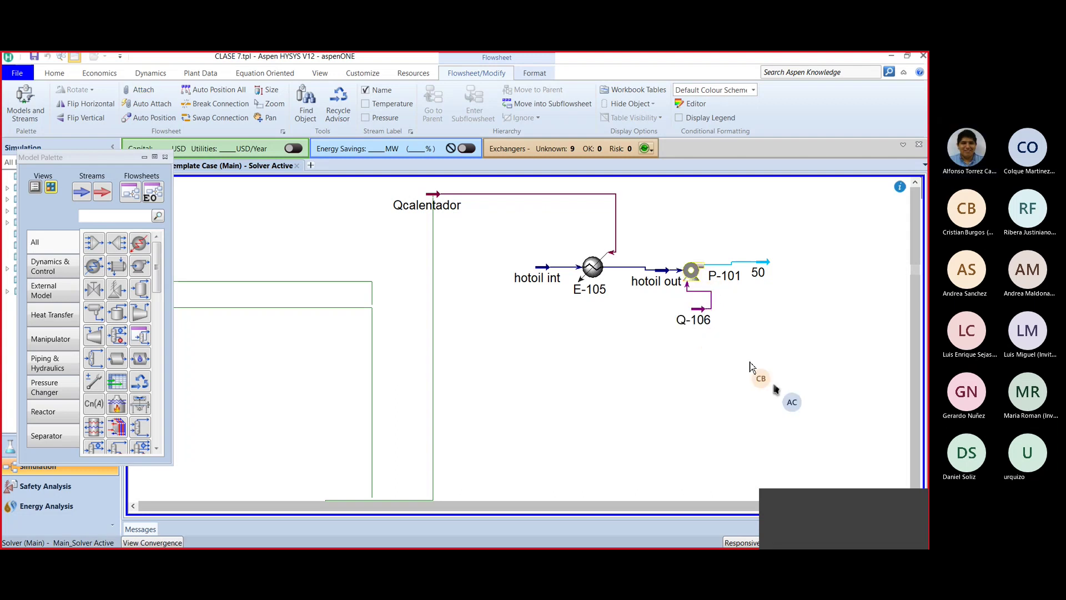
Step: Set the pressure of the pump's outlet stream to 50 psig and close the stream
double_click(768, 268)
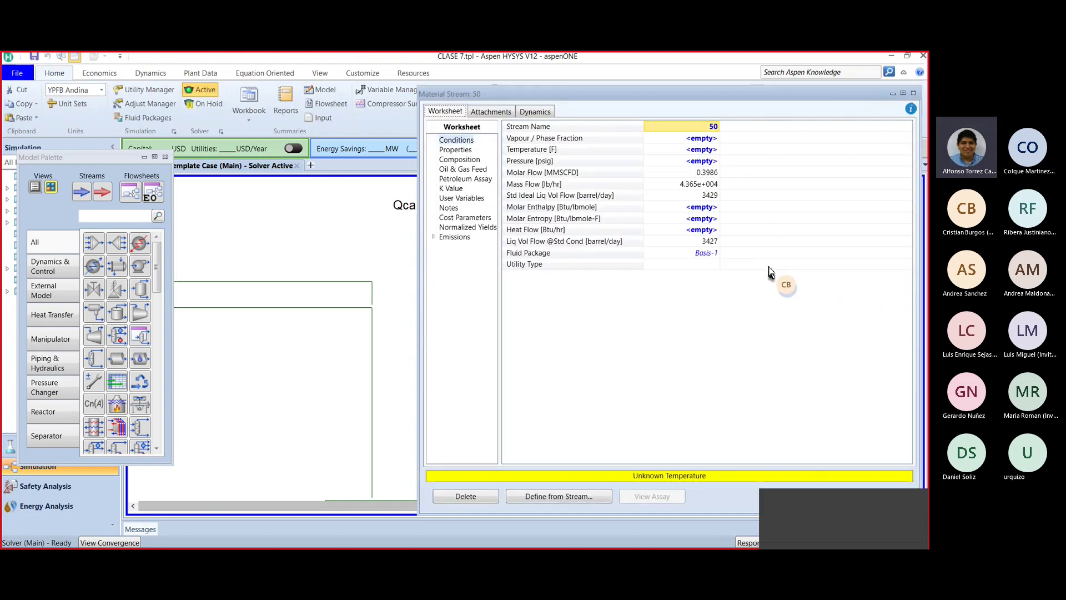
click(701, 161)
text(50)
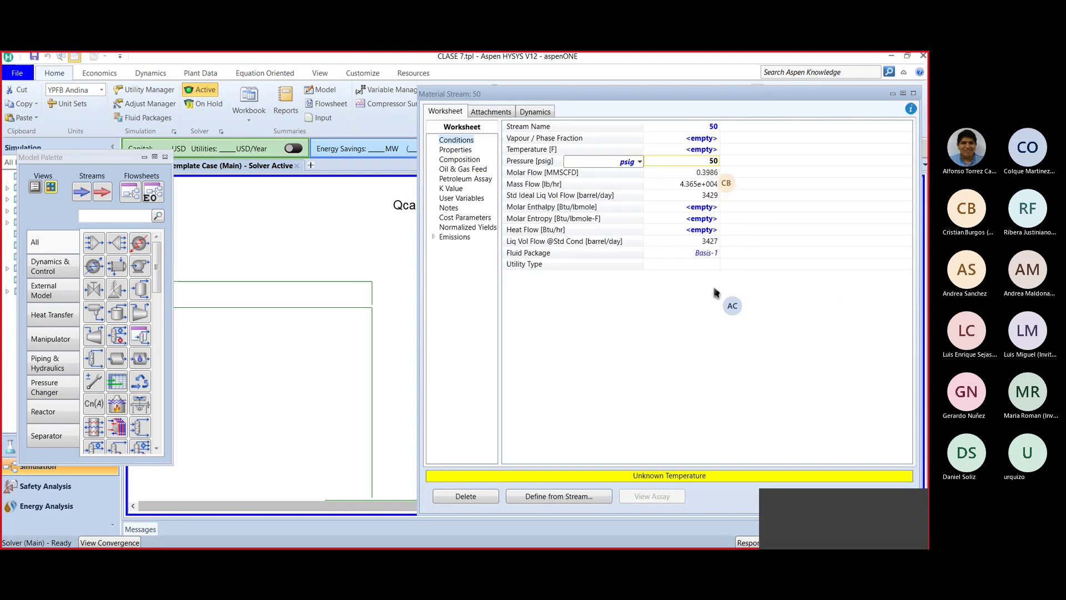
key(Return)
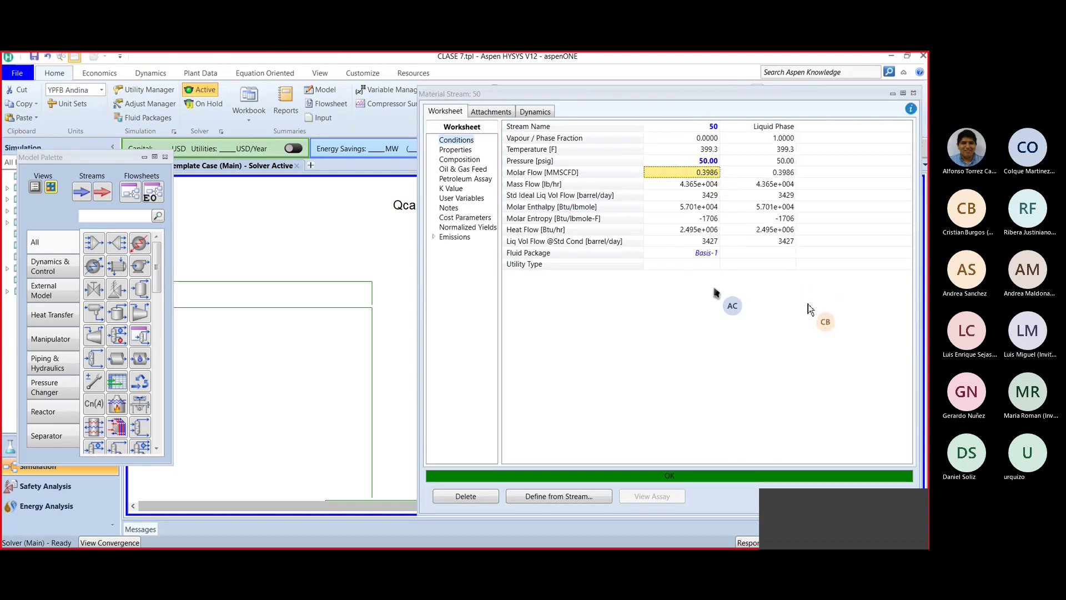
click(913, 94)
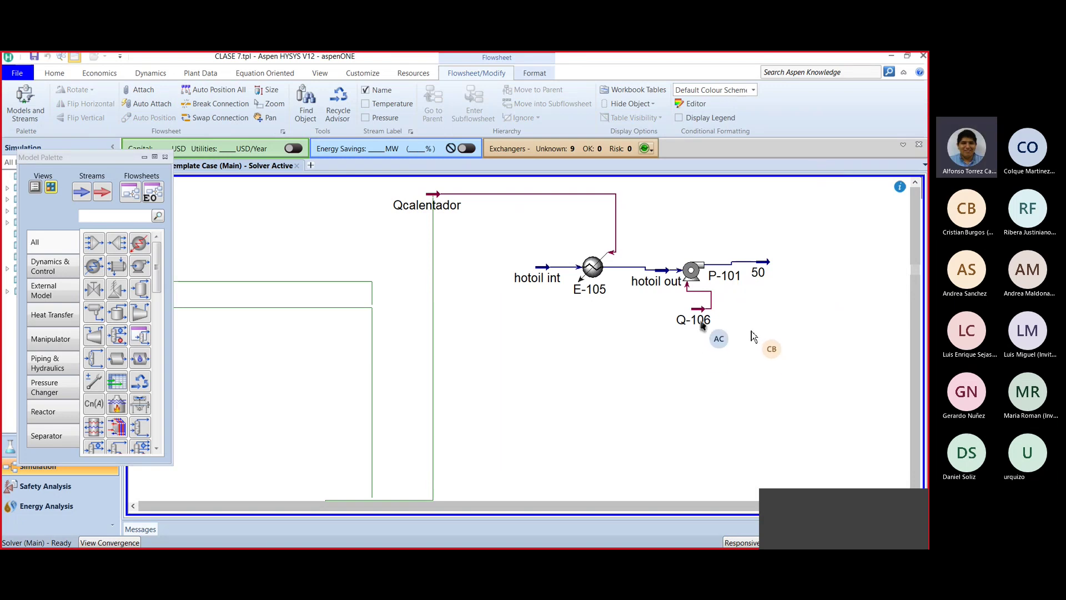
Step: Check the pump's power and attach a Line Sizing Manager analysis to the pump's outlet stream
mouse_move(697, 313)
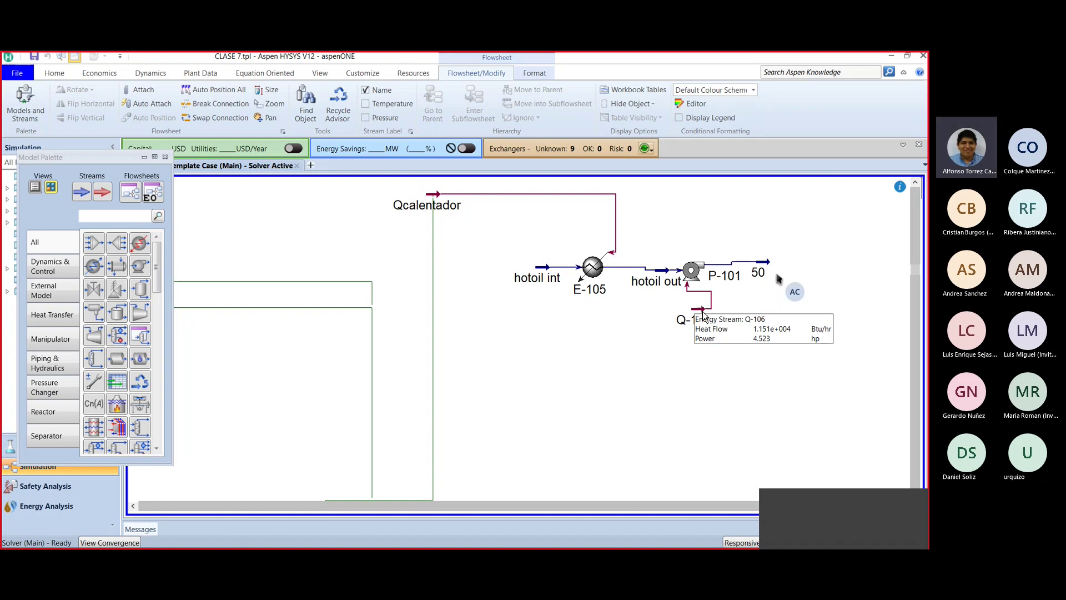
mouse_move(745, 288)
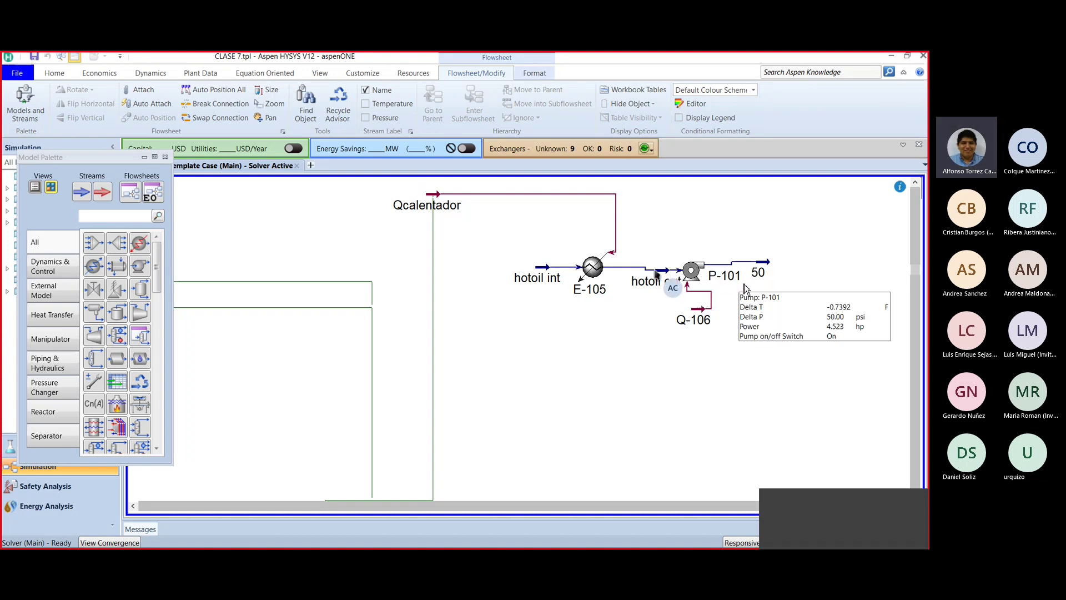
double_click(767, 266)
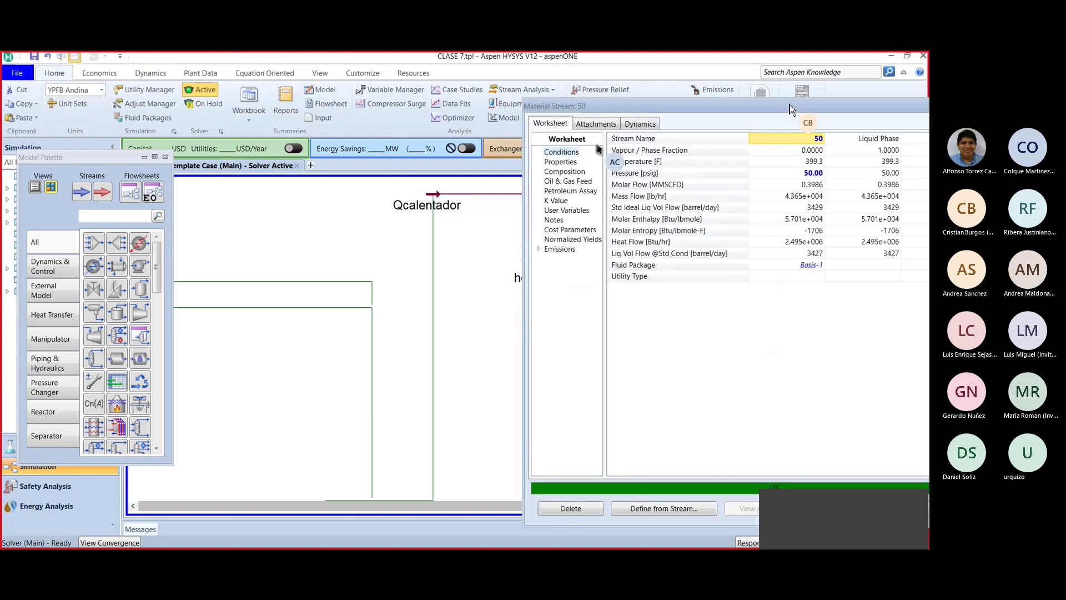
drag(790, 104, 546, 122)
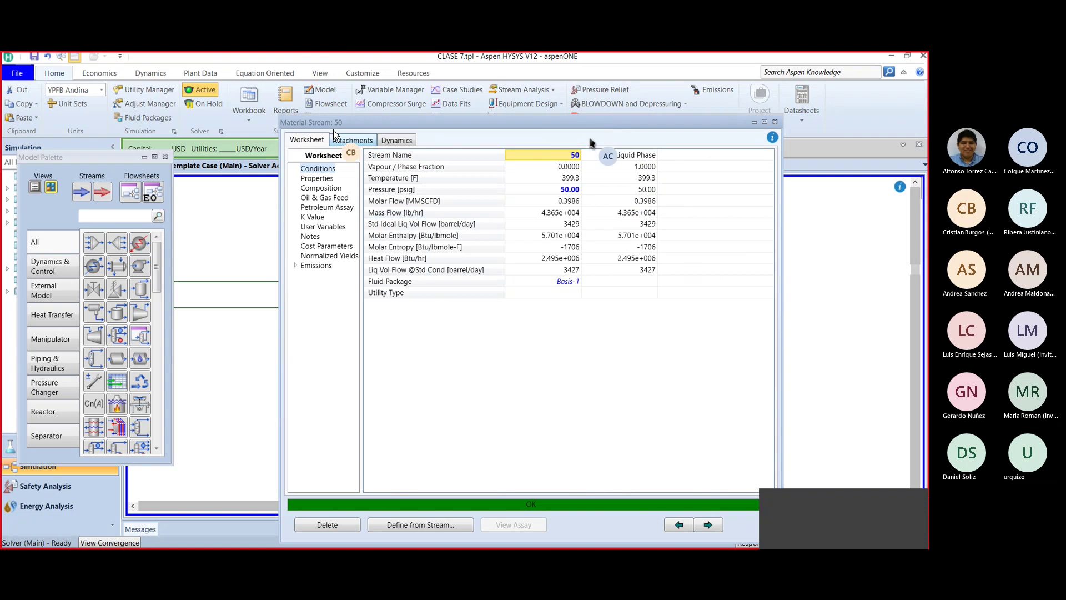
click(352, 140)
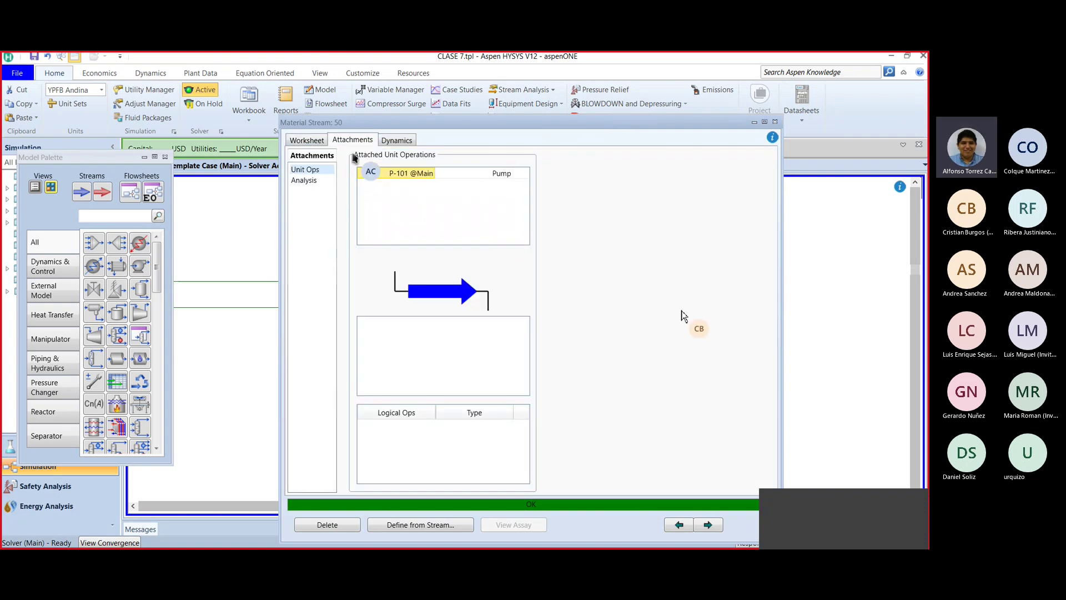
click(310, 180)
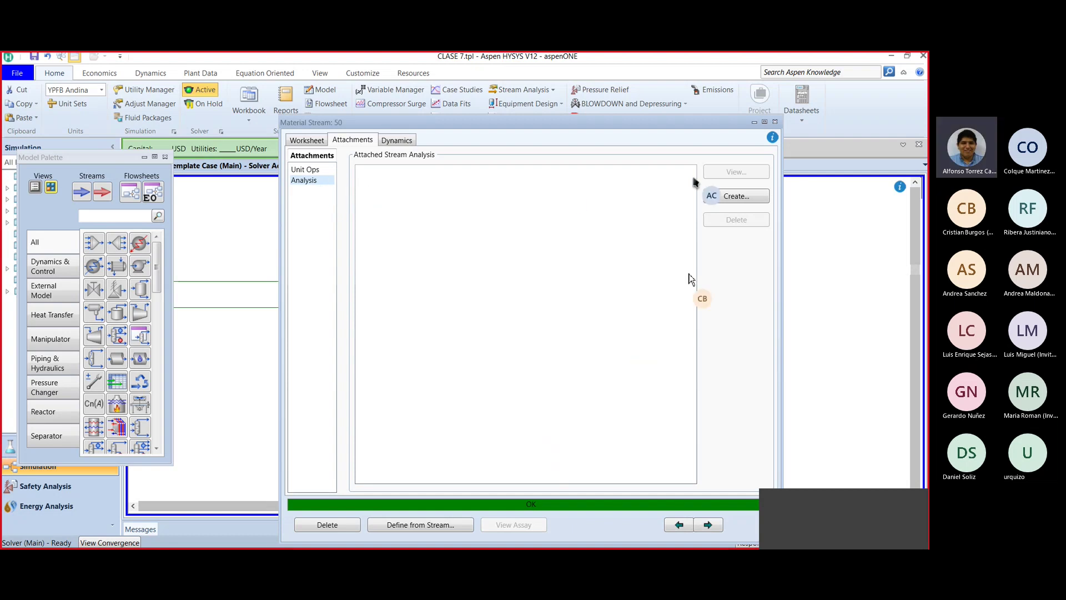
click(760, 200)
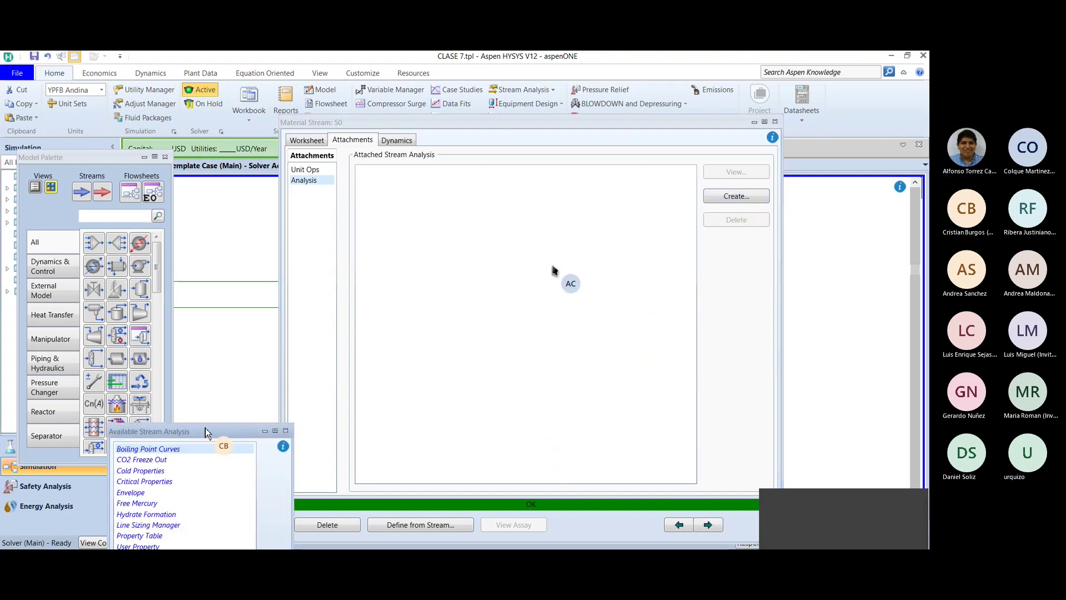
drag(210, 436, 305, 277)
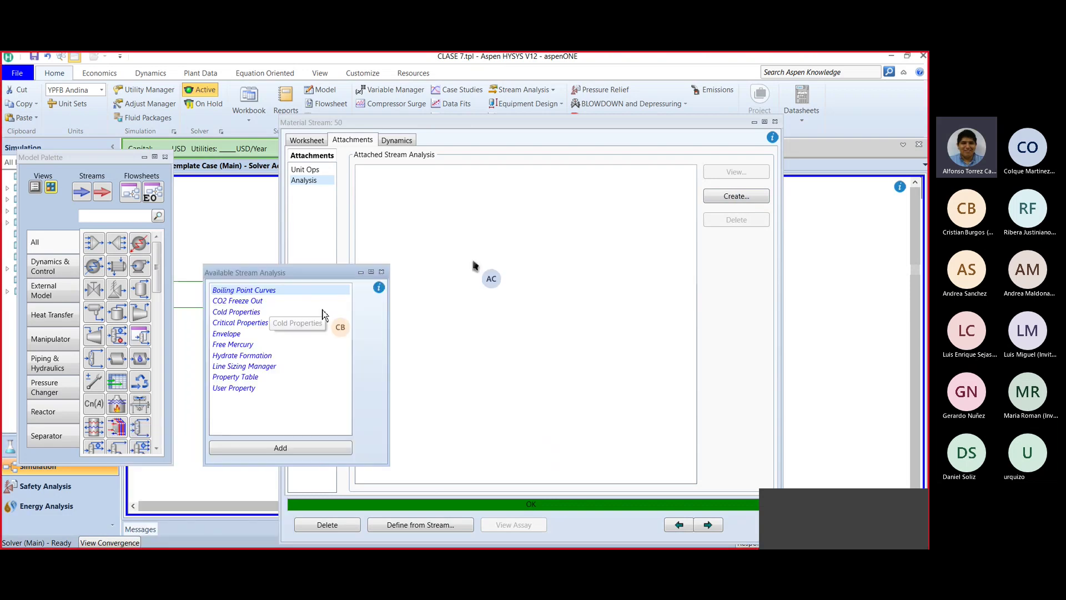
click(248, 367)
click(279, 447)
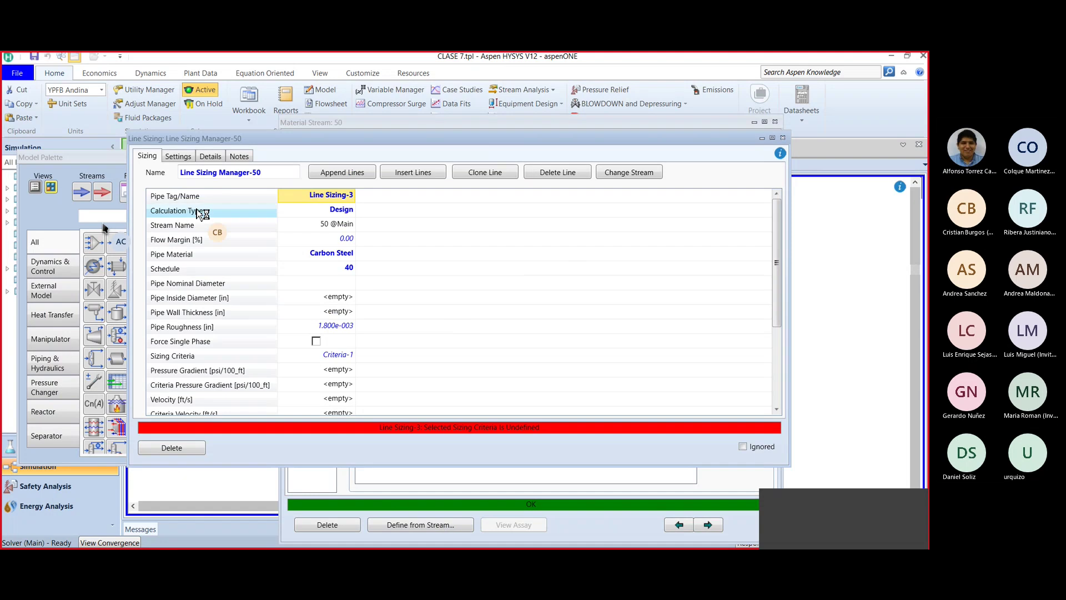
Step: Set the maximum pressure gradient of line sizing Criteria-1 to 1 psi/100 ft
click(178, 156)
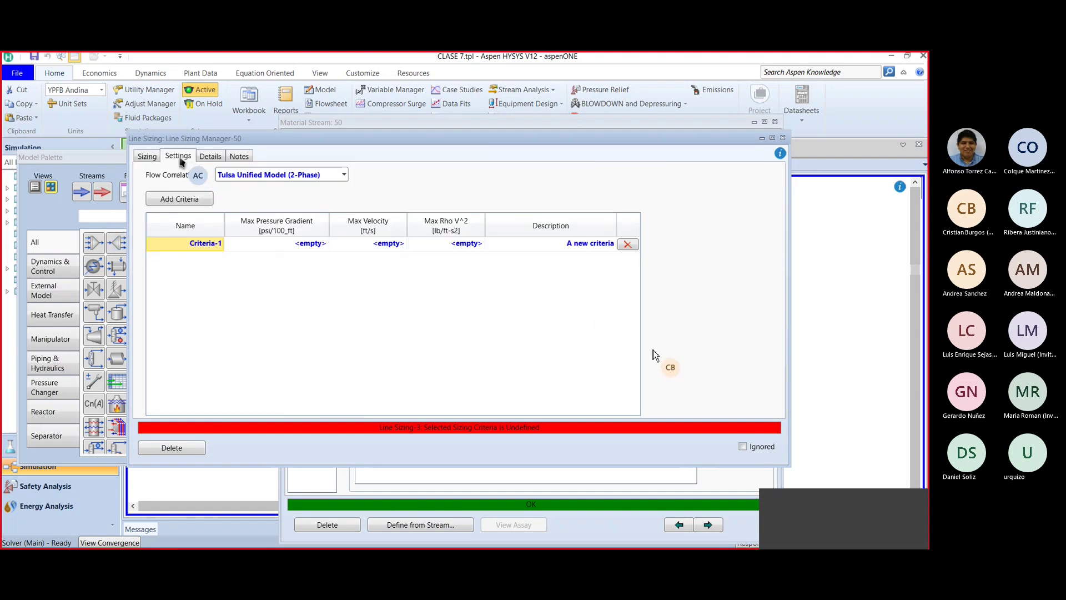
click(312, 246)
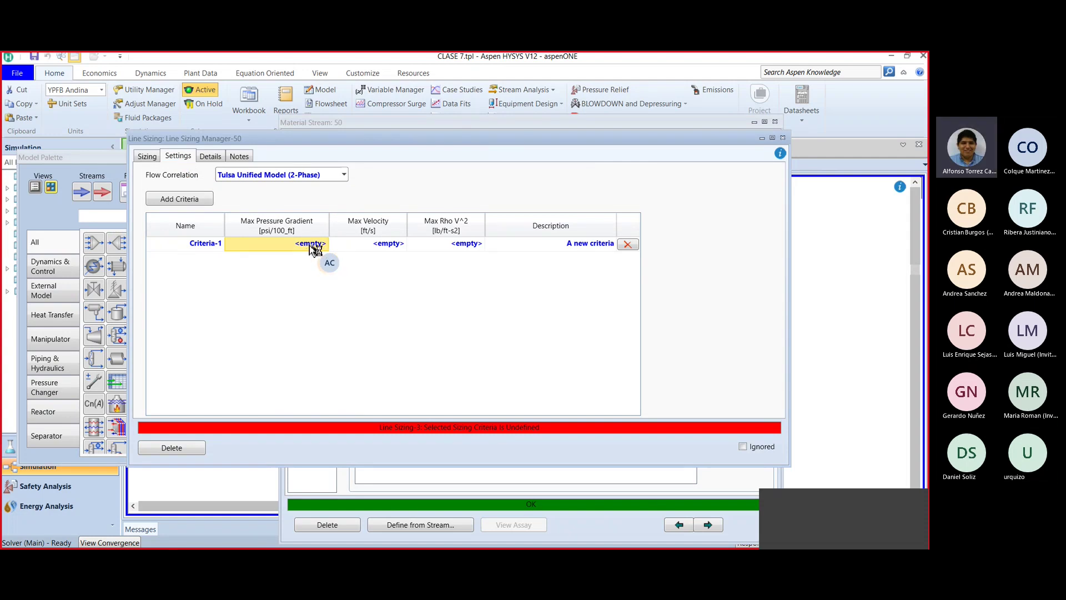
click(308, 245)
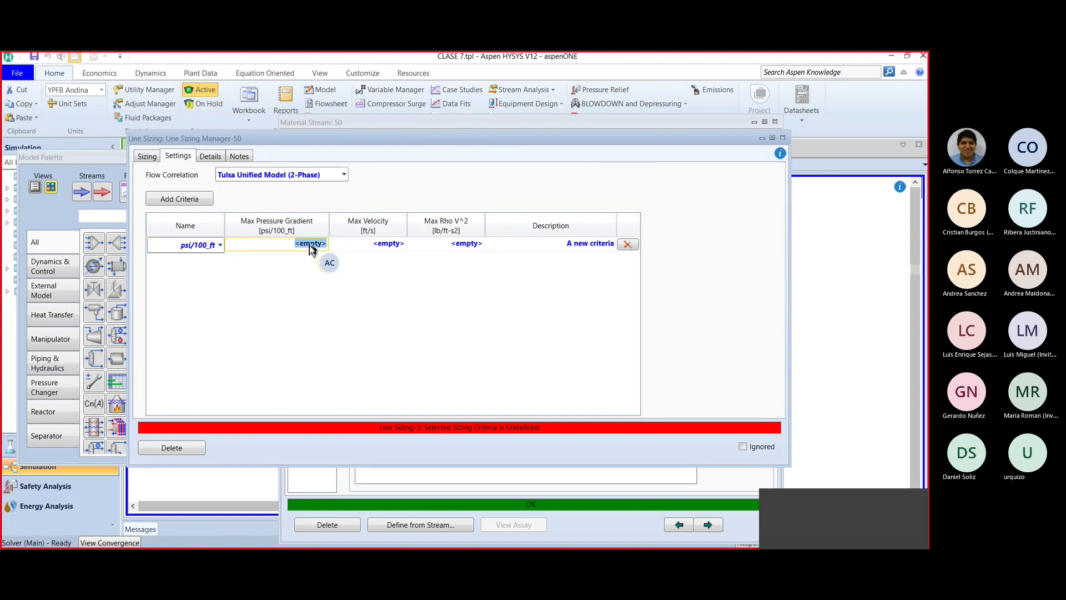
text(1)
key(Return)
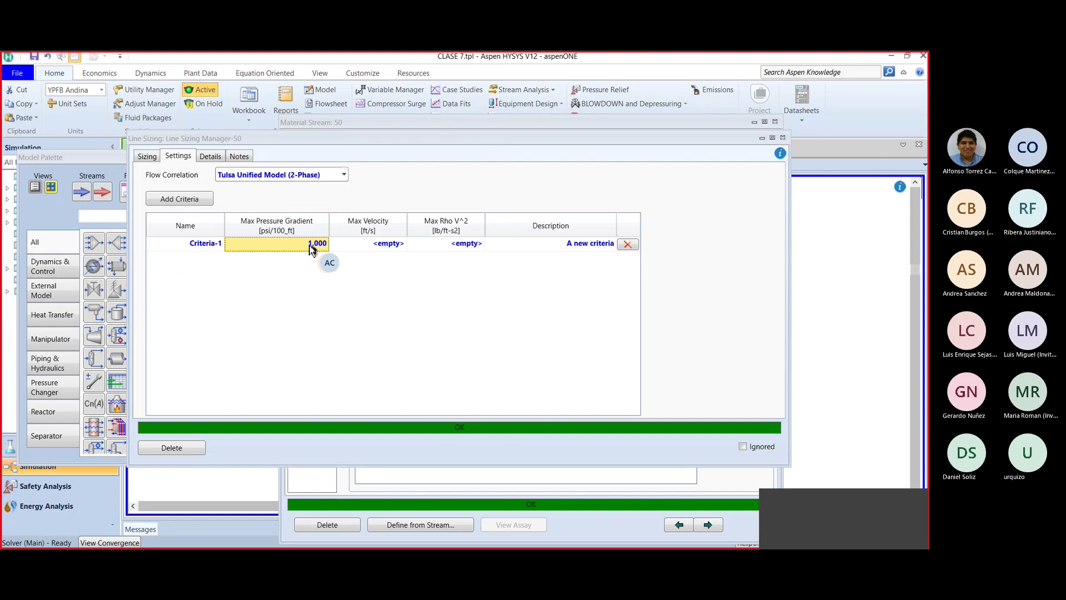
Step: Review the line sizing results for the pump's outlet stream and compare the heat flow and power of Qcalentador and the pump's energy stream
click(148, 157)
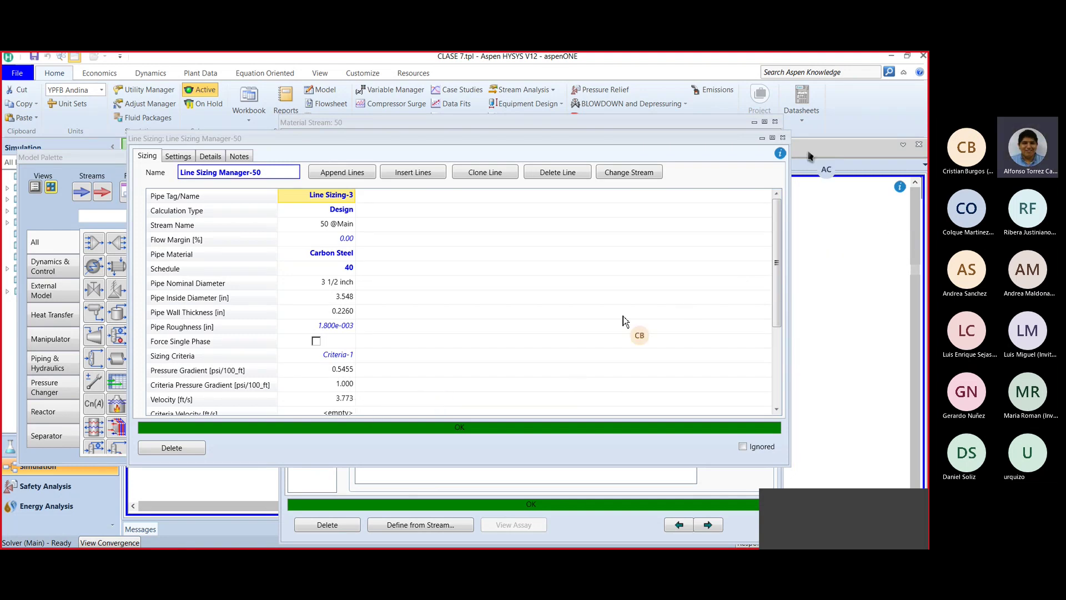
click(783, 137)
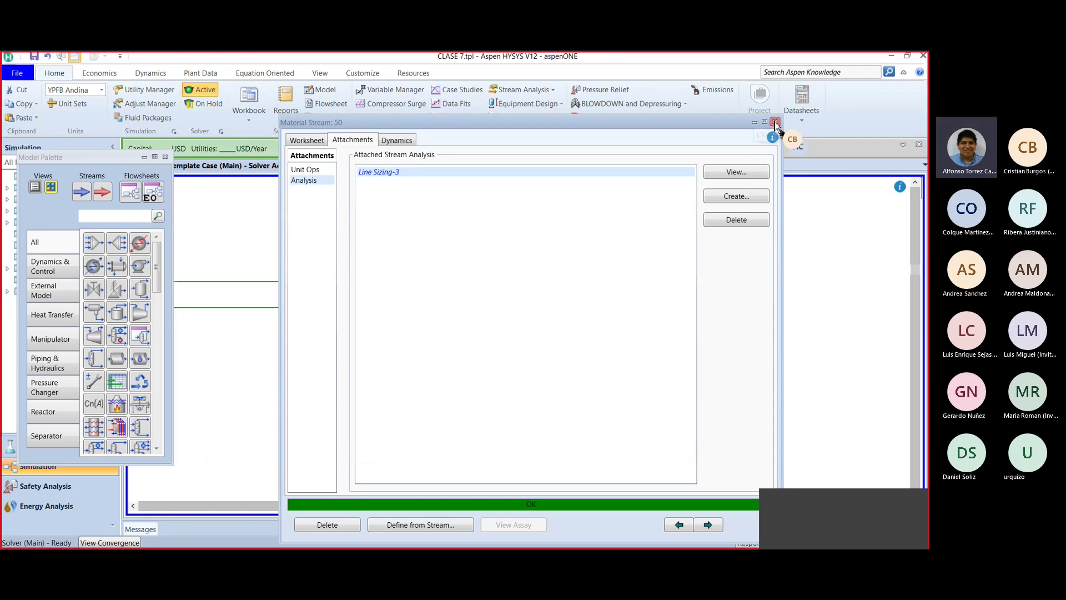
click(775, 123)
click(638, 388)
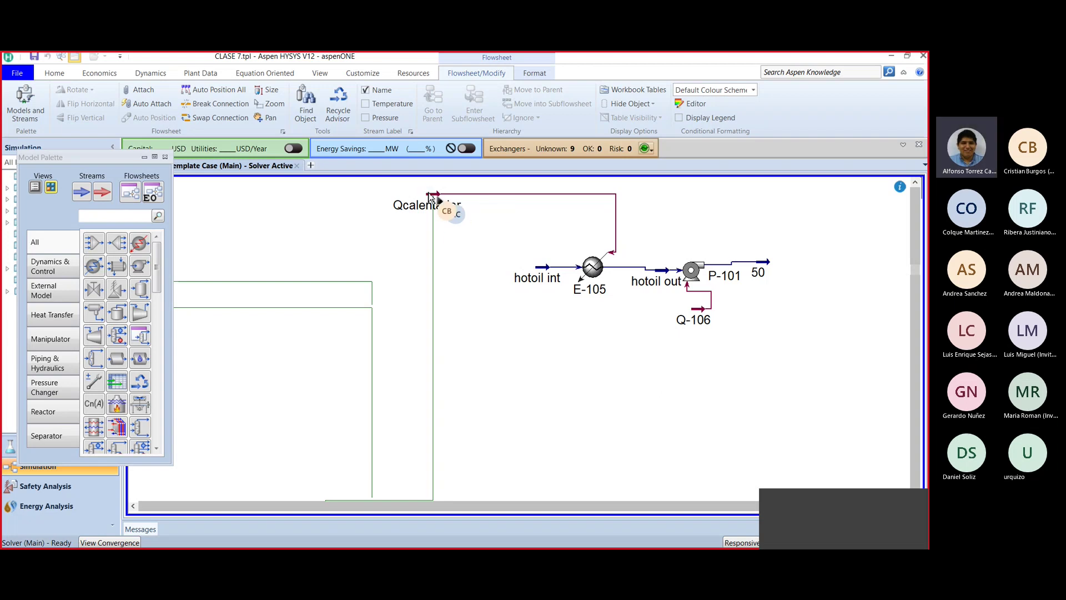
mouse_move(434, 198)
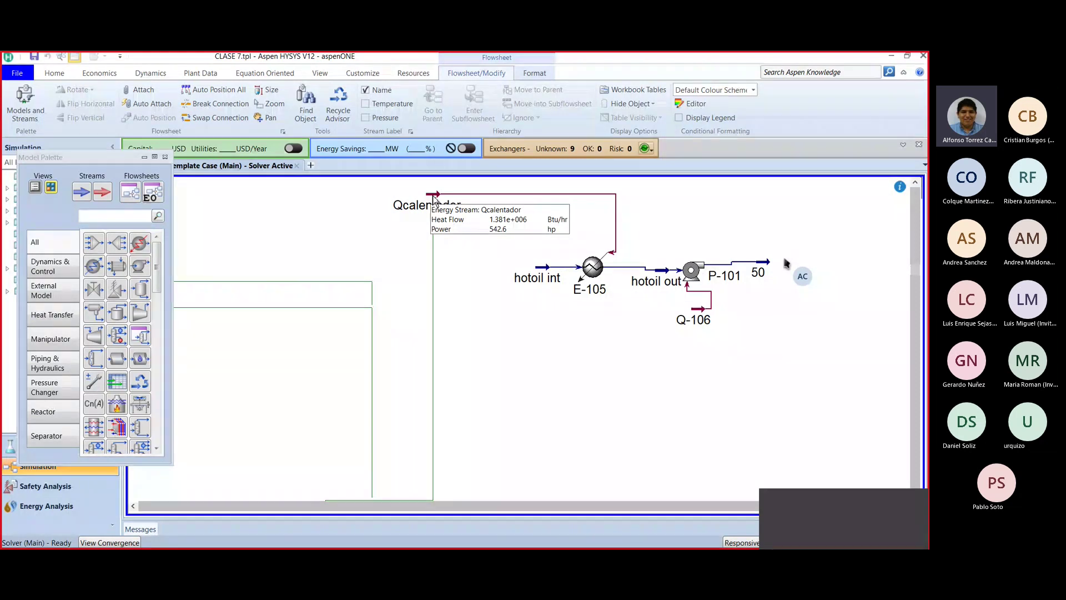
mouse_move(692, 326)
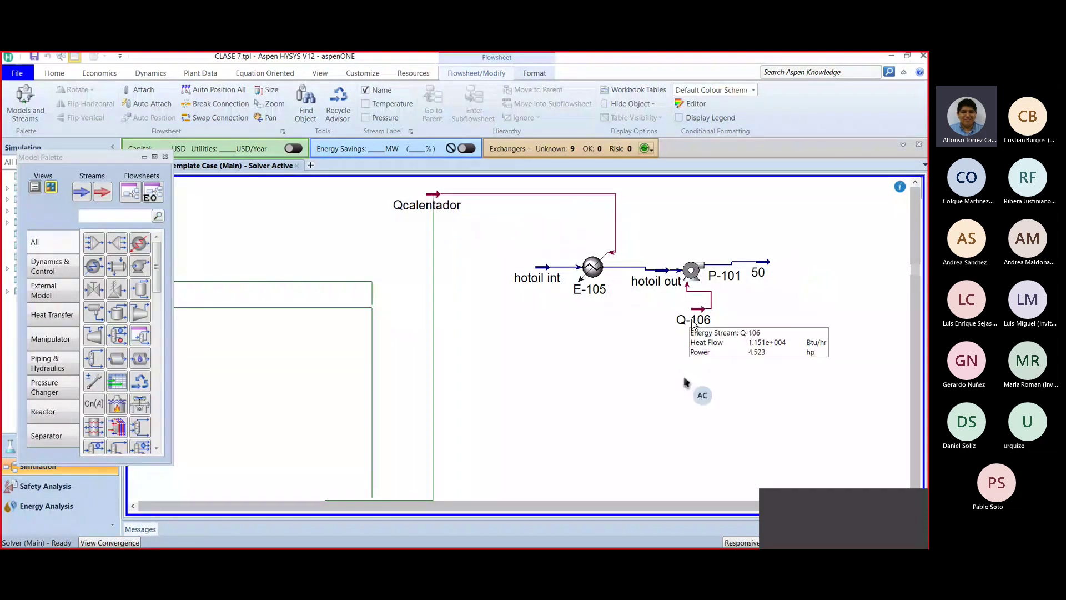